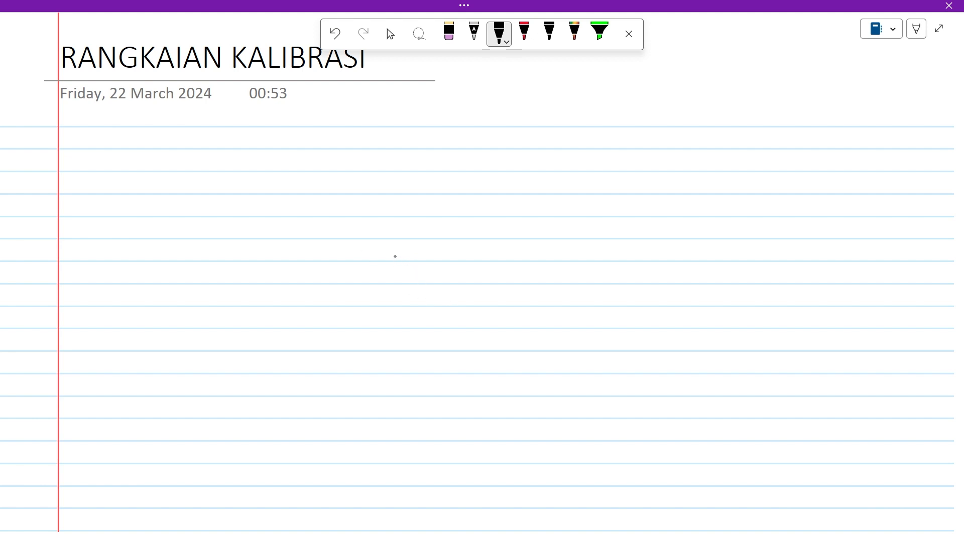
Draw a large square block in the middle of the page and write "ARDUINO" inside it
{"action": "mouse_move", "coordinate": [409, 244]}
{"action": "left_mouse_down"}
{"action": "mouse_move", "coordinate": [393, 425]}
{"action": "mouse_move", "coordinate": [443, 244]}
{"action": "mouse_move", "coordinate": [583, 252]}
{"action": "mouse_move", "coordinate": [563, 427]}
{"action": "left_mouse_up"}
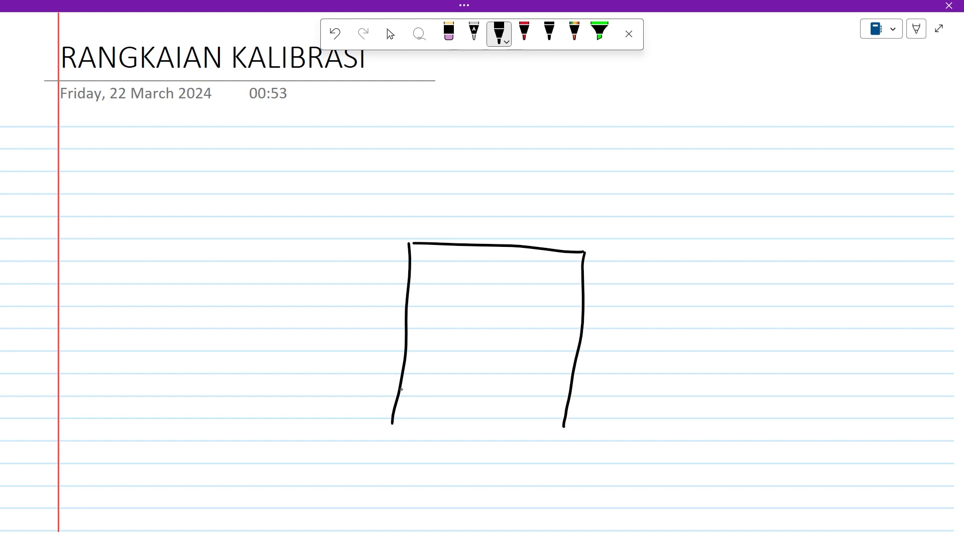
{"action": "left_click_drag", "start_coordinate": [393, 425], "coordinate": [567, 429]}
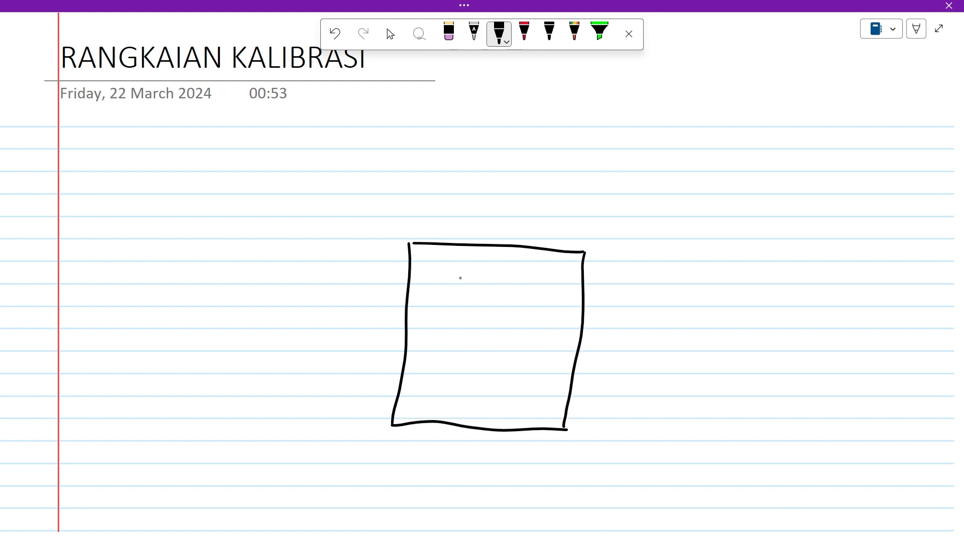
{"action": "mouse_move", "coordinate": [429, 267]}
{"action": "left_mouse_down"}
{"action": "mouse_move", "coordinate": [418, 291]}
{"action": "mouse_move", "coordinate": [435, 292]}
{"action": "left_mouse_up"}
{"action": "left_click_drag", "start_coordinate": [421, 280], "coordinate": [433, 279]}
{"action": "mouse_move", "coordinate": [446, 270]}
{"action": "left_mouse_down"}
{"action": "mouse_move", "coordinate": [445, 292]}
{"action": "mouse_move", "coordinate": [467, 294]}
{"action": "left_mouse_up"}
{"action": "mouse_move", "coordinate": [465, 270]}
{"action": "left_mouse_down"}
{"action": "mouse_move", "coordinate": [467, 292]}
{"action": "mouse_move", "coordinate": [506, 273]}
{"action": "mouse_move", "coordinate": [511, 292]}
{"action": "mouse_move", "coordinate": [508, 283]}
{"action": "mouse_move", "coordinate": [522, 292]}
{"action": "left_mouse_up"}
{"action": "mouse_move", "coordinate": [523, 292]}
{"action": "left_mouse_down"}
{"action": "mouse_move", "coordinate": [525, 270]}
{"action": "mouse_move", "coordinate": [545, 270]}
{"action": "left_mouse_up"}
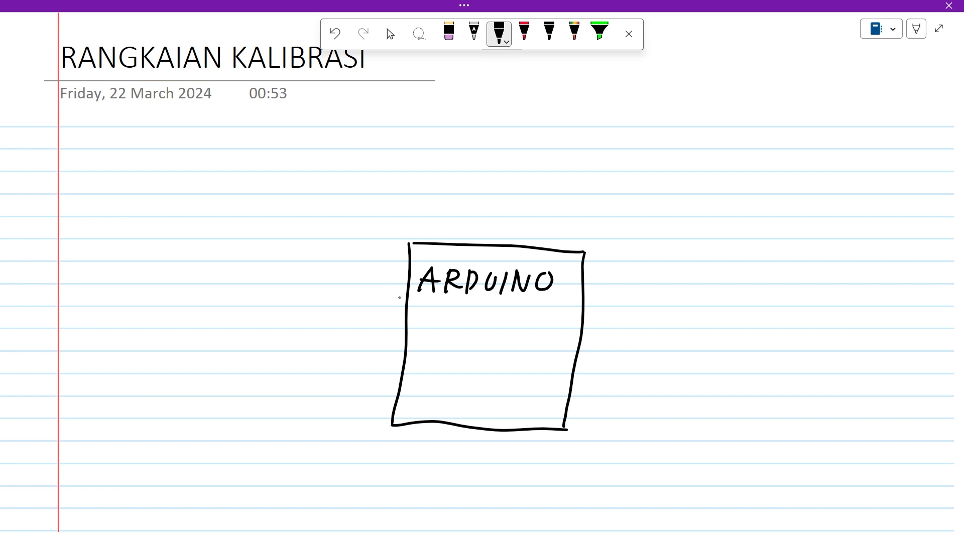
Draw a short line leftward from the ARDUINO block and write "Low pass filter" beyond its end
{"action": "left_click_drag", "start_coordinate": [405, 335], "coordinate": [355, 331]}
{"action": "mouse_move", "coordinate": [235, 285]}
{"action": "left_mouse_down"}
{"action": "mouse_move", "coordinate": [242, 307]}
{"action": "mouse_move", "coordinate": [252, 292]}
{"action": "mouse_move", "coordinate": [284, 296]}
{"action": "left_mouse_up"}
{"action": "mouse_move", "coordinate": [225, 316]}
{"action": "left_mouse_down"}
{"action": "mouse_move", "coordinate": [221, 338]}
{"action": "mouse_move", "coordinate": [236, 322]}
{"action": "left_mouse_up"}
{"action": "mouse_move", "coordinate": [246, 322]}
{"action": "left_mouse_down"}
{"action": "mouse_move", "coordinate": [239, 327]}
{"action": "mouse_move", "coordinate": [250, 334]}
{"action": "left_mouse_up"}
{"action": "left_click_drag", "start_coordinate": [259, 322], "coordinate": [255, 335]}
{"action": "left_click_drag", "start_coordinate": [277, 323], "coordinate": [233, 369]}
{"action": "left_click_drag", "start_coordinate": [232, 359], "coordinate": [242, 357]}
{"action": "mouse_move", "coordinate": [246, 359]}
{"action": "left_mouse_down"}
{"action": "mouse_move", "coordinate": [246, 369]}
{"action": "mouse_move", "coordinate": [263, 369]}
{"action": "left_mouse_up"}
{"action": "left_click", "coordinate": [249, 355]}
{"action": "left_click_drag", "start_coordinate": [261, 358], "coordinate": [268, 358]}
{"action": "left_click_drag", "start_coordinate": [272, 362], "coordinate": [283, 367]}
{"action": "left_click_drag", "start_coordinate": [286, 359], "coordinate": [296, 360]}
Label the line from the ARDUINO block "PWM" and frame "Low pass filter" with a box
{"action": "mouse_move", "coordinate": [359, 332]}
{"action": "left_mouse_down"}
{"action": "mouse_move", "coordinate": [335, 332]}
{"action": "mouse_move", "coordinate": [344, 318]}
{"action": "left_mouse_up"}
{"action": "mouse_move", "coordinate": [346, 306]}
{"action": "left_mouse_down"}
{"action": "mouse_move", "coordinate": [387, 316]}
{"action": "mouse_move", "coordinate": [322, 330]}
{"action": "left_mouse_up"}
{"action": "mouse_move", "coordinate": [327, 288]}
{"action": "left_mouse_down"}
{"action": "mouse_move", "coordinate": [316, 373]}
{"action": "mouse_move", "coordinate": [209, 378]}
{"action": "left_mouse_up"}
{"action": "mouse_move", "coordinate": [327, 289]}
{"action": "left_mouse_down"}
{"action": "mouse_move", "coordinate": [215, 275]}
{"action": "mouse_move", "coordinate": [223, 362]}
{"action": "left_mouse_up"}
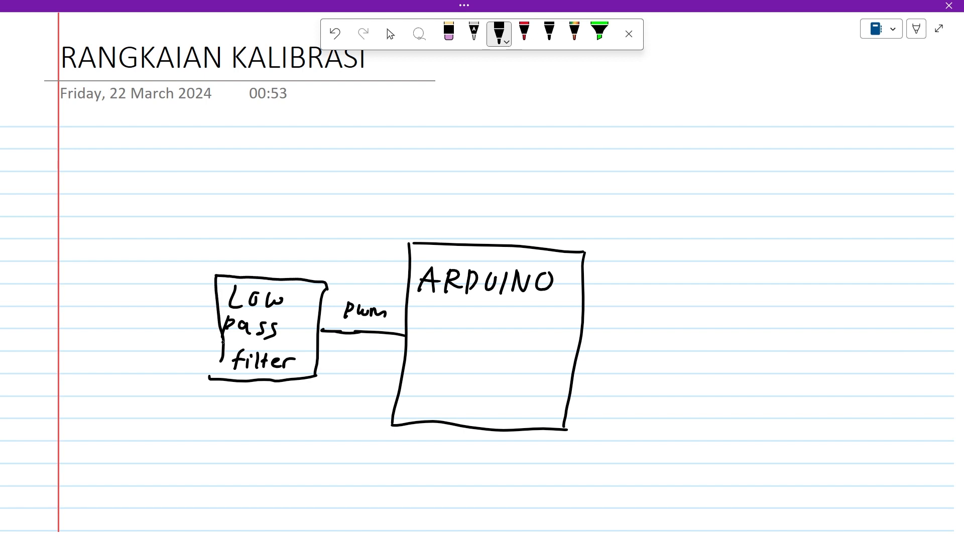
{"action": "key", "text": "ctrl+z"}
{"action": "left_click_drag", "start_coordinate": [214, 275], "coordinate": [208, 378]}
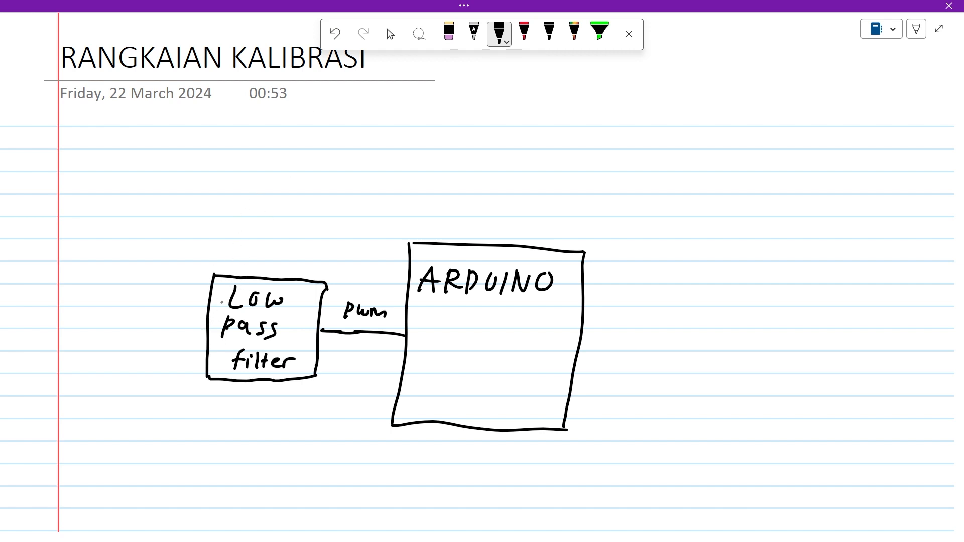
Draw a box above and left of the low pass filter, linked to it by a bent line, and label it "non-Inverting"
{"action": "mouse_move", "coordinate": [209, 328]}
{"action": "left_mouse_down"}
{"action": "mouse_move", "coordinate": [154, 331]}
{"action": "mouse_move", "coordinate": [155, 276]}
{"action": "mouse_move", "coordinate": [164, 307]}
{"action": "mouse_move", "coordinate": [155, 322]}
{"action": "mouse_move", "coordinate": [160, 250]}
{"action": "left_mouse_up"}
{"action": "left_click_drag", "start_coordinate": [122, 146], "coordinate": [113, 251]}
{"action": "mouse_move", "coordinate": [127, 145]}
{"action": "left_mouse_down"}
{"action": "mouse_move", "coordinate": [214, 147]}
{"action": "mouse_move", "coordinate": [205, 252]}
{"action": "left_mouse_up"}
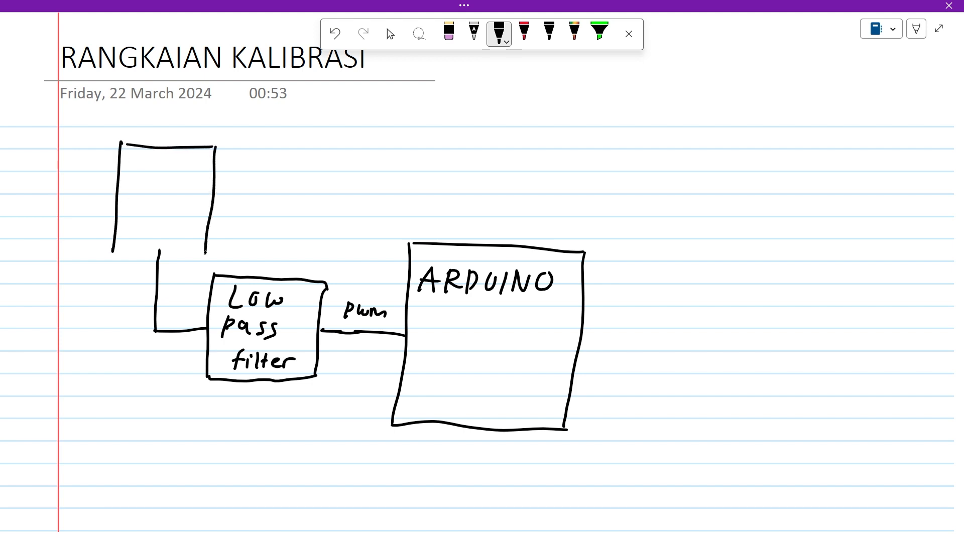
{"action": "left_click_drag", "start_coordinate": [113, 250], "coordinate": [205, 251]}
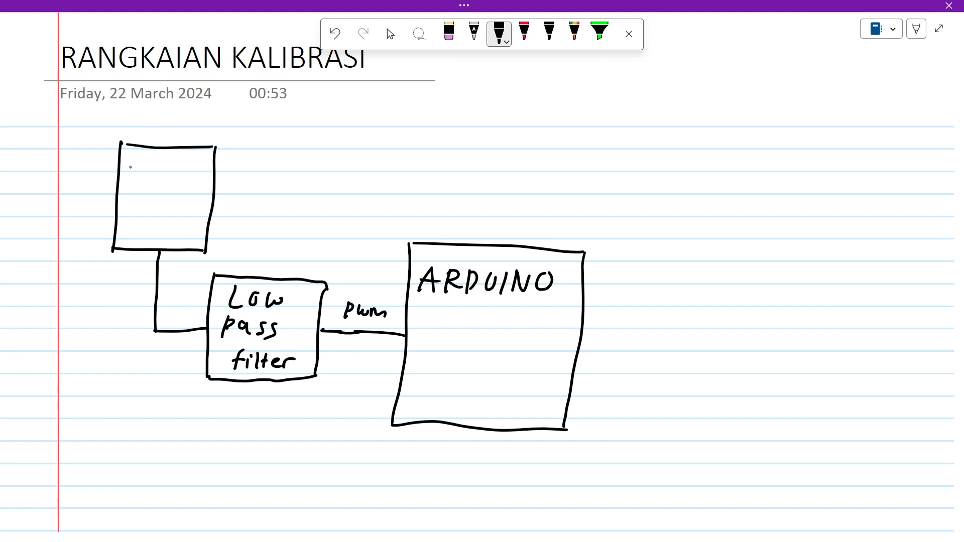
{"action": "mouse_move", "coordinate": [128, 162]}
{"action": "left_mouse_down"}
{"action": "mouse_move", "coordinate": [128, 179]}
{"action": "mouse_move", "coordinate": [140, 179]}
{"action": "left_mouse_up"}
{"action": "mouse_move", "coordinate": [147, 166]}
{"action": "left_mouse_down"}
{"action": "mouse_move", "coordinate": [142, 173]}
{"action": "mouse_move", "coordinate": [148, 166]}
{"action": "left_mouse_up"}
{"action": "mouse_move", "coordinate": [156, 167]}
{"action": "left_mouse_down"}
{"action": "mouse_move", "coordinate": [157, 178]}
{"action": "mouse_move", "coordinate": [189, 171]}
{"action": "left_mouse_up"}
{"action": "mouse_move", "coordinate": [129, 193]}
{"action": "left_mouse_down"}
{"action": "mouse_move", "coordinate": [130, 211]}
{"action": "mouse_move", "coordinate": [146, 212]}
{"action": "mouse_move", "coordinate": [160, 194]}
{"action": "mouse_move", "coordinate": [168, 211]}
{"action": "mouse_move", "coordinate": [178, 199]}
{"action": "mouse_move", "coordinate": [184, 209]}
{"action": "left_mouse_up"}
{"action": "mouse_move", "coordinate": [187, 208]}
{"action": "left_mouse_down"}
{"action": "mouse_move", "coordinate": [196, 207]}
{"action": "mouse_move", "coordinate": [192, 217]}
{"action": "left_mouse_up"}
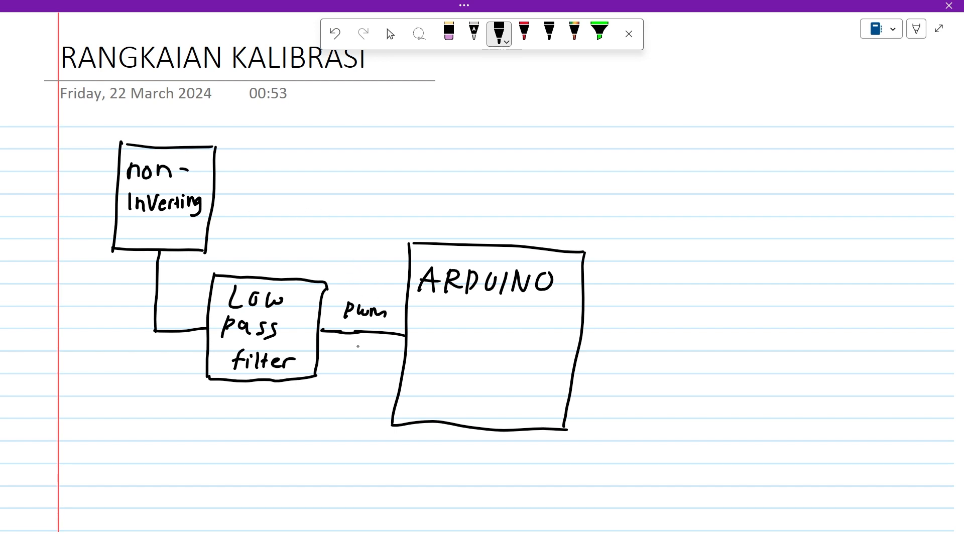
Write "5V" below the PWM line and "10V" above the non-inverting box, and draw a line rightward from that box
{"action": "mouse_move", "coordinate": [357, 344]}
{"action": "left_mouse_down"}
{"action": "mouse_move", "coordinate": [346, 346]}
{"action": "mouse_move", "coordinate": [342, 366]}
{"action": "mouse_move", "coordinate": [377, 350]}
{"action": "left_mouse_up"}
{"action": "mouse_move", "coordinate": [154, 118]}
{"action": "left_mouse_down"}
{"action": "mouse_move", "coordinate": [153, 137]}
{"action": "mouse_move", "coordinate": [202, 117]}
{"action": "left_mouse_up"}
{"action": "left_click_drag", "start_coordinate": [216, 164], "coordinate": [370, 161]}
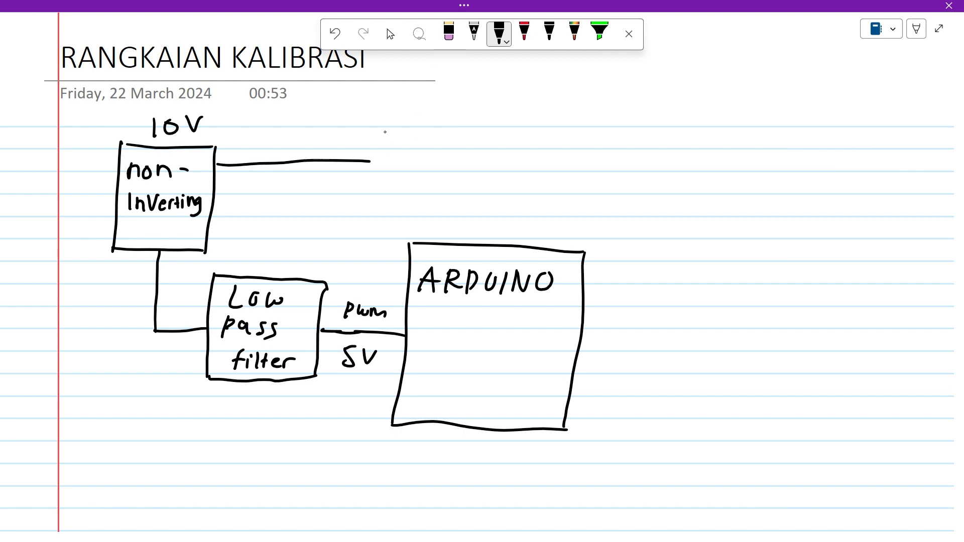
Write "FIXTURE" at the end of the line from the non-inverting box and frame it with a rectangle
{"action": "mouse_move", "coordinate": [385, 142]}
{"action": "left_mouse_down"}
{"action": "mouse_move", "coordinate": [385, 170]}
{"action": "mouse_move", "coordinate": [403, 143]}
{"action": "left_mouse_up"}
{"action": "mouse_move", "coordinate": [387, 157]}
{"action": "left_mouse_down"}
{"action": "mouse_move", "coordinate": [401, 157]}
{"action": "mouse_move", "coordinate": [406, 169]}
{"action": "left_mouse_up"}
{"action": "mouse_move", "coordinate": [418, 149]}
{"action": "left_mouse_down"}
{"action": "mouse_move", "coordinate": [433, 165]}
{"action": "mouse_move", "coordinate": [419, 166]}
{"action": "left_mouse_up"}
{"action": "mouse_move", "coordinate": [441, 150]}
{"action": "left_mouse_down"}
{"action": "mouse_move", "coordinate": [458, 150]}
{"action": "mouse_move", "coordinate": [449, 167]}
{"action": "left_mouse_up"}
{"action": "mouse_move", "coordinate": [461, 149]}
{"action": "left_mouse_down"}
{"action": "mouse_move", "coordinate": [461, 167]}
{"action": "mouse_move", "coordinate": [470, 148]}
{"action": "left_mouse_up"}
{"action": "mouse_move", "coordinate": [474, 153]}
{"action": "left_mouse_down"}
{"action": "mouse_move", "coordinate": [473, 169]}
{"action": "mouse_move", "coordinate": [497, 167]}
{"action": "left_mouse_up"}
{"action": "left_click_drag", "start_coordinate": [497, 147], "coordinate": [504, 146]}
{"action": "left_click_drag", "start_coordinate": [497, 157], "coordinate": [503, 156]}
{"action": "left_click_drag", "start_coordinate": [497, 166], "coordinate": [505, 166]}
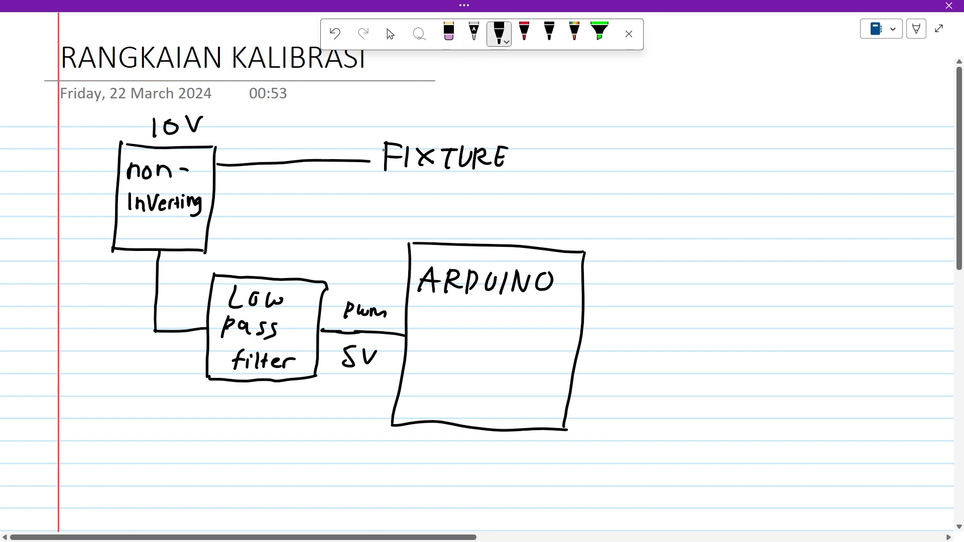
{"action": "mouse_move", "coordinate": [370, 132]}
{"action": "left_mouse_down"}
{"action": "mouse_move", "coordinate": [369, 172]}
{"action": "mouse_move", "coordinate": [458, 134]}
{"action": "mouse_move", "coordinate": [512, 164]}
{"action": "mouse_move", "coordinate": [373, 171]}
{"action": "left_mouse_up"}
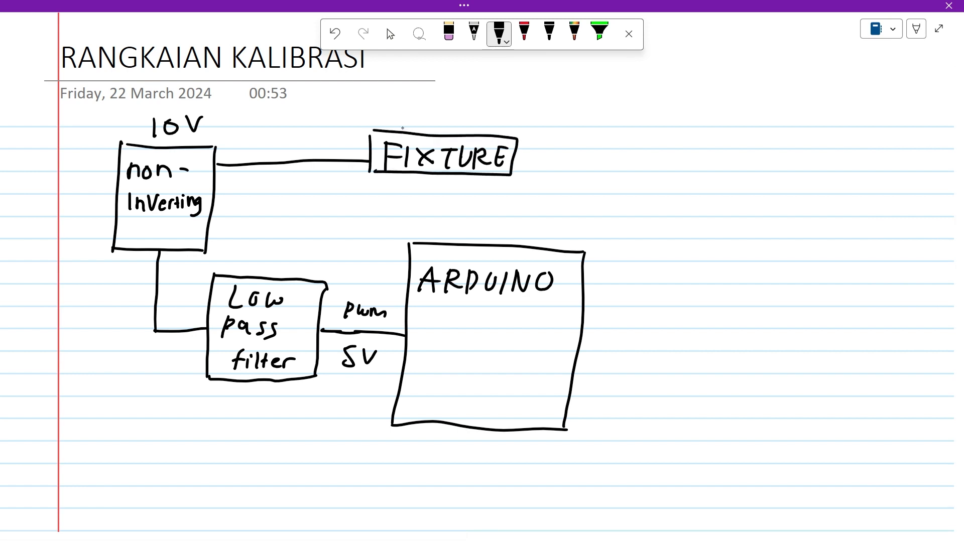
Draw an arrow up from the FIXTURE block and write the note "R = 100 G → 10k" above it
{"action": "left_click_drag", "start_coordinate": [442, 133], "coordinate": [469, 110]}
{"action": "left_click_drag", "start_coordinate": [458, 111], "coordinate": [468, 117]}
{"action": "left_click_drag", "start_coordinate": [448, 70], "coordinate": [447, 90]}
{"action": "mouse_move", "coordinate": [448, 69]}
{"action": "left_mouse_down"}
{"action": "mouse_move", "coordinate": [462, 90]}
{"action": "mouse_move", "coordinate": [487, 82]}
{"action": "left_mouse_up"}
{"action": "mouse_move", "coordinate": [503, 68]}
{"action": "left_mouse_down"}
{"action": "mouse_move", "coordinate": [503, 88]}
{"action": "mouse_move", "coordinate": [516, 73]}
{"action": "mouse_move", "coordinate": [559, 69]}
{"action": "mouse_move", "coordinate": [555, 79]}
{"action": "mouse_move", "coordinate": [629, 87]}
{"action": "left_mouse_up"}
{"action": "left_click_drag", "start_coordinate": [648, 73], "coordinate": [649, 74]}
{"action": "left_click_drag", "start_coordinate": [656, 67], "coordinate": [668, 86]}
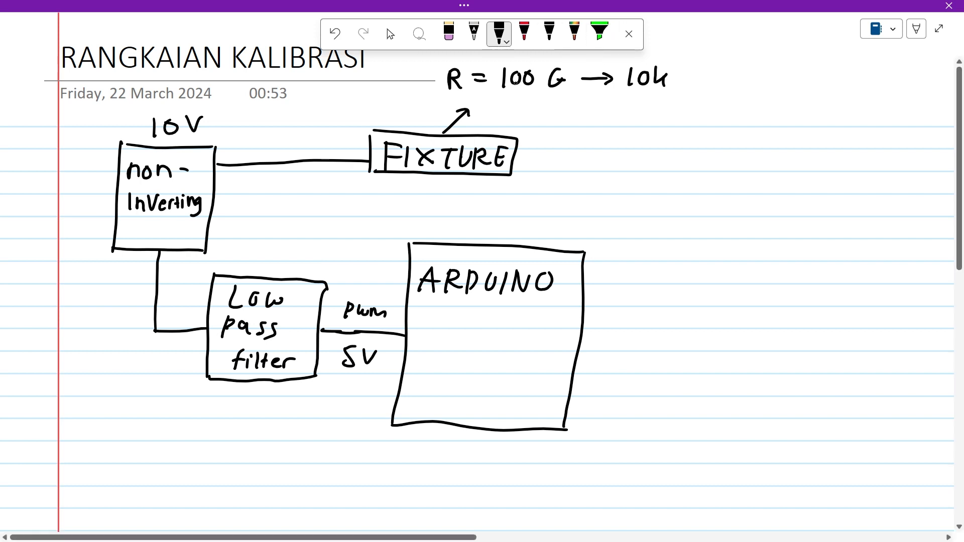
Add the note "Variasi → 100 G, 10 G, 1G, ..." below the resistance range
{"action": "left_click_drag", "start_coordinate": [524, 101], "coordinate": [564, 118]}
{"action": "left_click_drag", "start_coordinate": [574, 111], "coordinate": [577, 118]}
{"action": "left_click_drag", "start_coordinate": [588, 112], "coordinate": [628, 112]}
{"action": "left_click_drag", "start_coordinate": [622, 105], "coordinate": [622, 119]}
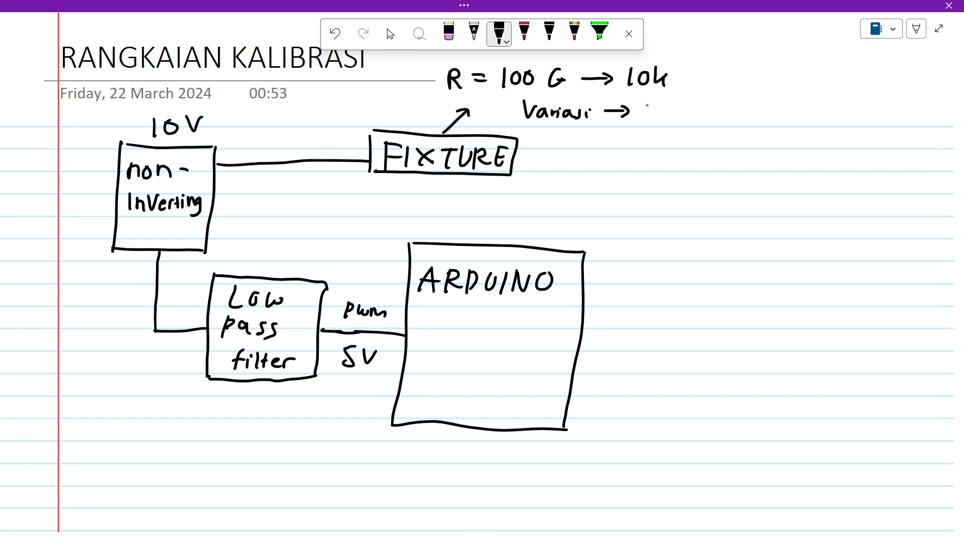
{"action": "mouse_move", "coordinate": [647, 104]}
{"action": "left_mouse_down"}
{"action": "mouse_move", "coordinate": [643, 121]}
{"action": "mouse_move", "coordinate": [656, 106]}
{"action": "mouse_move", "coordinate": [707, 112]}
{"action": "left_mouse_up"}
{"action": "mouse_move", "coordinate": [716, 116]}
{"action": "left_mouse_down"}
{"action": "mouse_move", "coordinate": [710, 123]}
{"action": "mouse_move", "coordinate": [725, 122]}
{"action": "mouse_move", "coordinate": [735, 107]}
{"action": "mouse_move", "coordinate": [766, 113]}
{"action": "mouse_move", "coordinate": [769, 124]}
{"action": "left_mouse_up"}
{"action": "left_click_drag", "start_coordinate": [792, 100], "coordinate": [789, 123]}
{"action": "left_click_drag", "start_coordinate": [809, 103], "coordinate": [812, 115]}
{"action": "left_click_drag", "start_coordinate": [821, 118], "coordinate": [818, 122]}
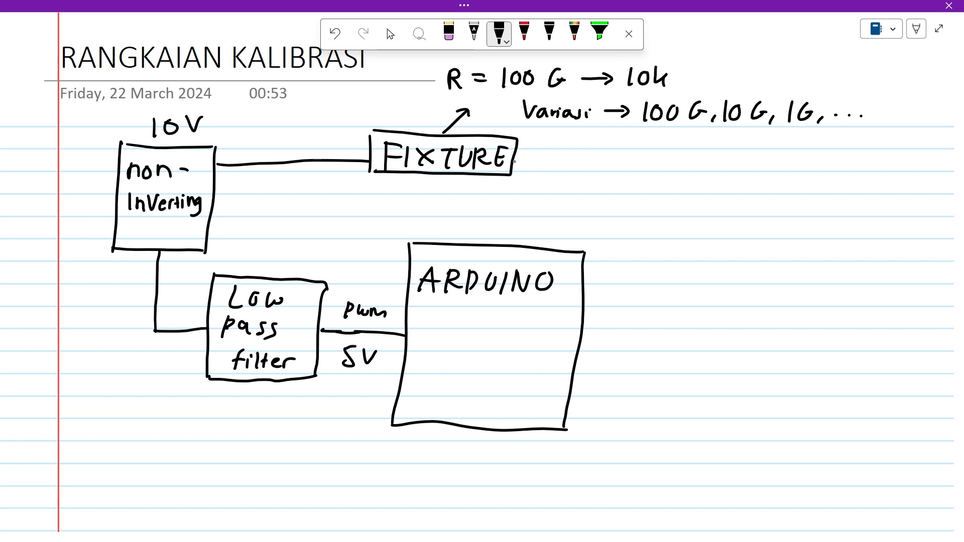
Draw an output arrow rightward from FIXTURE and add arrowheads to the lines entering the low pass filter, non-inverting and FIXTURE blocks
{"action": "left_click_drag", "start_coordinate": [514, 162], "coordinate": [578, 163]}
{"action": "left_click_drag", "start_coordinate": [327, 341], "coordinate": [333, 325]}
{"action": "left_click_drag", "start_coordinate": [151, 262], "coordinate": [173, 260]}
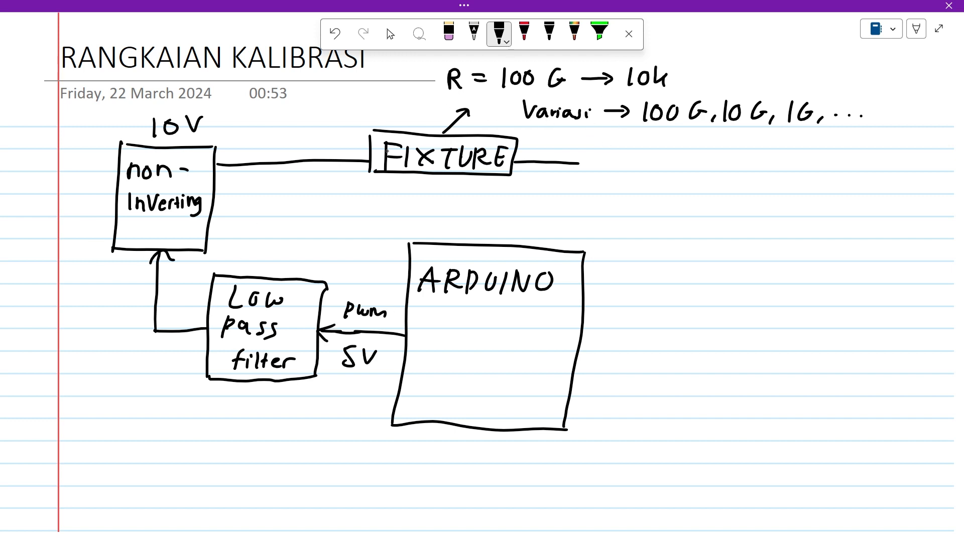
{"action": "mouse_move", "coordinate": [358, 153]}
{"action": "left_mouse_down"}
{"action": "mouse_move", "coordinate": [370, 160]}
{"action": "mouse_move", "coordinate": [361, 176]}
{"action": "left_mouse_up"}
{"action": "left_click_drag", "start_coordinate": [575, 156], "coordinate": [576, 174]}
Write "LOG-112" after the FIXTURE output arrow and frame it with a rectangle
{"action": "mouse_move", "coordinate": [620, 146]}
{"action": "left_mouse_down"}
{"action": "mouse_move", "coordinate": [665, 147]}
{"action": "mouse_move", "coordinate": [719, 171]}
{"action": "left_mouse_up"}
{"action": "mouse_move", "coordinate": [729, 150]}
{"action": "left_mouse_down"}
{"action": "mouse_move", "coordinate": [727, 170]}
{"action": "mouse_move", "coordinate": [753, 169]}
{"action": "left_mouse_up"}
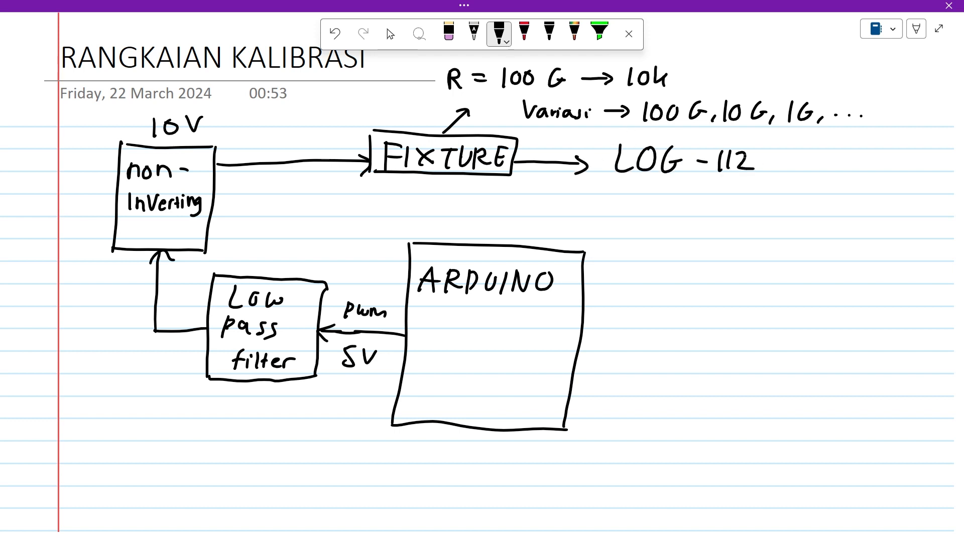
{"action": "mouse_move", "coordinate": [602, 135]}
{"action": "left_mouse_down"}
{"action": "mouse_move", "coordinate": [598, 179]}
{"action": "mouse_move", "coordinate": [692, 136]}
{"action": "mouse_move", "coordinate": [768, 140]}
{"action": "mouse_move", "coordinate": [767, 180]}
{"action": "left_mouse_up"}
{"action": "left_click_drag", "start_coordinate": [600, 178], "coordinate": [765, 180]}
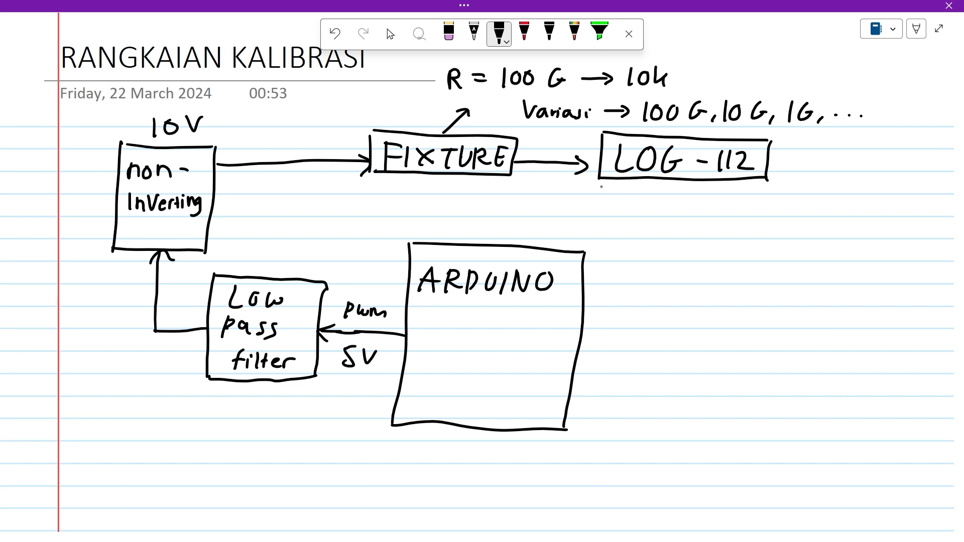
Write the caption "(Elektrometer)" below the LOG-112 block
{"action": "left_click_drag", "start_coordinate": [607, 187], "coordinate": [608, 205]}
{"action": "mouse_move", "coordinate": [611, 195]}
{"action": "left_mouse_down"}
{"action": "mouse_move", "coordinate": [619, 190]}
{"action": "mouse_move", "coordinate": [622, 203]}
{"action": "left_mouse_up"}
{"action": "mouse_move", "coordinate": [623, 187]}
{"action": "left_mouse_down"}
{"action": "mouse_move", "coordinate": [624, 205]}
{"action": "mouse_move", "coordinate": [661, 194]}
{"action": "mouse_move", "coordinate": [708, 198]}
{"action": "left_mouse_up"}
{"action": "left_click_drag", "start_coordinate": [710, 199], "coordinate": [740, 196]}
{"action": "left_click_drag", "start_coordinate": [742, 188], "coordinate": [744, 211]}
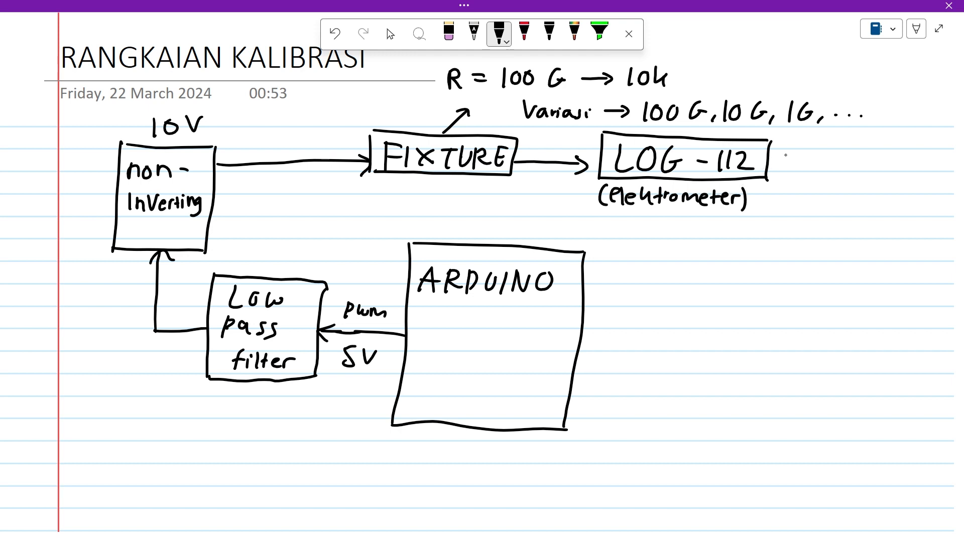
Draw an arrow rightward from LOG-112 and write "Differential Amplifier" on two lines at its end
{"action": "mouse_move", "coordinate": [766, 162]}
{"action": "left_mouse_down"}
{"action": "mouse_move", "coordinate": [803, 161]}
{"action": "mouse_move", "coordinate": [799, 173]}
{"action": "left_mouse_up"}
{"action": "mouse_move", "coordinate": [822, 150]}
{"action": "left_mouse_down"}
{"action": "mouse_move", "coordinate": [817, 173]}
{"action": "mouse_move", "coordinate": [837, 177]}
{"action": "mouse_move", "coordinate": [850, 162]}
{"action": "mouse_move", "coordinate": [849, 176]}
{"action": "left_mouse_up"}
{"action": "left_click_drag", "start_coordinate": [846, 166], "coordinate": [898, 170]}
{"action": "left_click_drag", "start_coordinate": [893, 162], "coordinate": [908, 170]}
{"action": "left_click_drag", "start_coordinate": [918, 162], "coordinate": [918, 172]}
{"action": "left_click_drag", "start_coordinate": [925, 155], "coordinate": [923, 175]}
{"action": "left_click_drag", "start_coordinate": [816, 206], "coordinate": [826, 198]}
{"action": "mouse_move", "coordinate": [830, 207]}
{"action": "left_mouse_down"}
{"action": "mouse_move", "coordinate": [835, 196]}
{"action": "mouse_move", "coordinate": [851, 216]}
{"action": "left_mouse_up"}
{"action": "left_click_drag", "start_coordinate": [850, 199], "coordinate": [866, 209]}
{"action": "left_click_drag", "start_coordinate": [870, 201], "coordinate": [877, 213]}
{"action": "left_click_drag", "start_coordinate": [874, 201], "coordinate": [902, 207]}
{"action": "left_click_drag", "start_coordinate": [904, 209], "coordinate": [912, 201]}
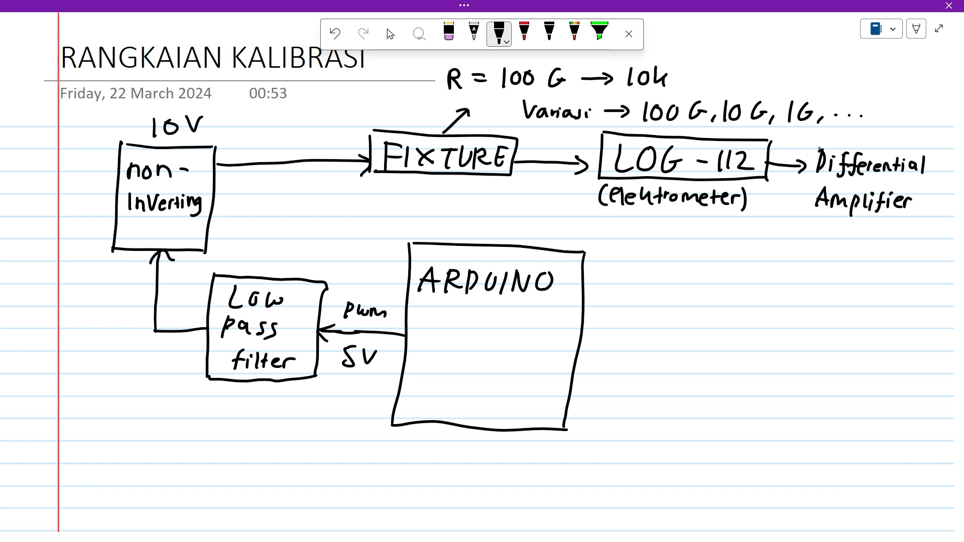
Frame the "Differential Amplifier" text with a box, undoing the first stroke and redrawing it
{"action": "left_click_drag", "start_coordinate": [816, 142], "coordinate": [804, 213]}
{"action": "key", "text": "ctrl+z"}
{"action": "mouse_move", "coordinate": [809, 136]}
{"action": "left_mouse_down"}
{"action": "mouse_move", "coordinate": [800, 216]}
{"action": "mouse_move", "coordinate": [875, 137]}
{"action": "mouse_move", "coordinate": [921, 135]}
{"action": "mouse_move", "coordinate": [943, 142]}
{"action": "mouse_move", "coordinate": [938, 217]}
{"action": "left_mouse_up"}
{"action": "left_click_drag", "start_coordinate": [803, 215], "coordinate": [934, 221]}
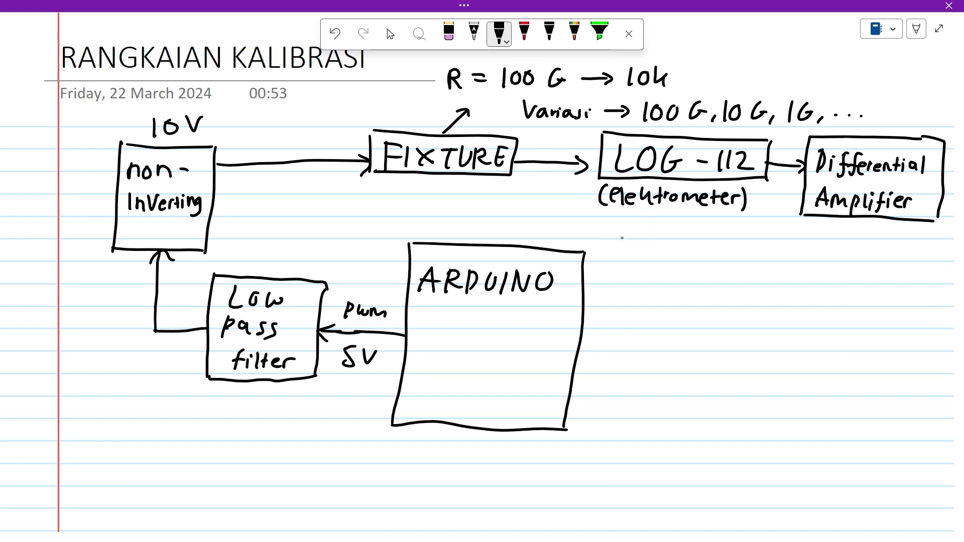
{"action": "left_click_drag", "start_coordinate": [624, 224], "coordinate": [619, 245]}
{"action": "mouse_move", "coordinate": [636, 227]}
{"action": "left_mouse_down"}
{"action": "mouse_move", "coordinate": [629, 236]}
{"action": "mouse_move", "coordinate": [637, 227]}
{"action": "left_mouse_up"}
{"action": "mouse_move", "coordinate": [650, 233]}
{"action": "left_mouse_down"}
{"action": "mouse_move", "coordinate": [663, 232]}
{"action": "mouse_move", "coordinate": [667, 243]}
{"action": "mouse_move", "coordinate": [692, 229]}
{"action": "mouse_move", "coordinate": [691, 244]}
{"action": "left_mouse_up"}
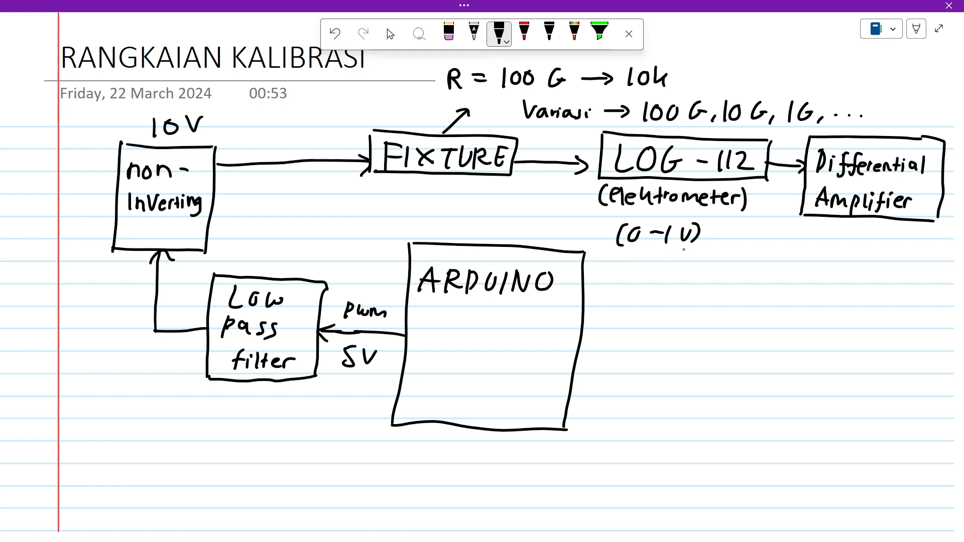
{"action": "left_click_drag", "start_coordinate": [696, 234], "coordinate": [623, 236]}
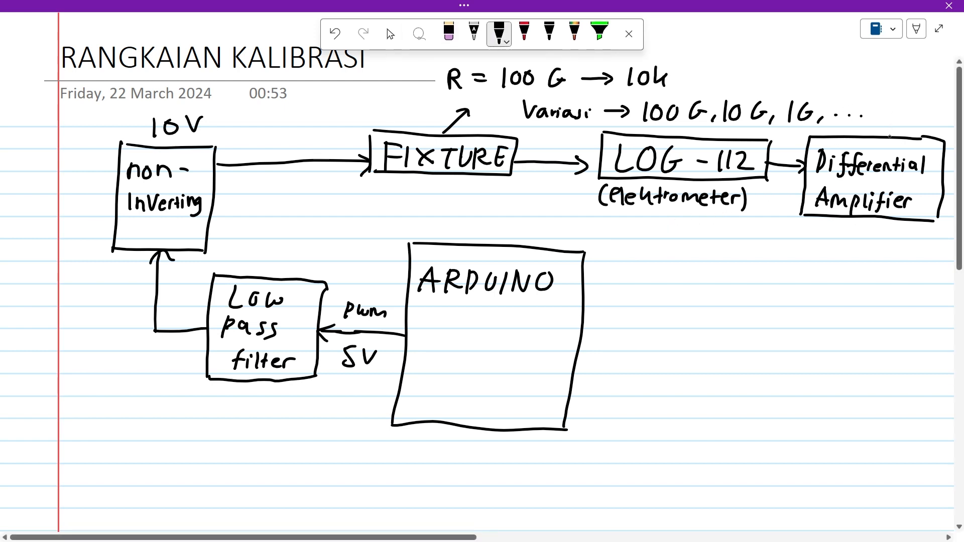
Draw an arrow up from the Differential Amplifier block and write "(0-5 V)" above it
{"action": "left_click_drag", "start_coordinate": [889, 136], "coordinate": [890, 112]}
{"action": "mouse_move", "coordinate": [883, 119]}
{"action": "left_mouse_down"}
{"action": "mouse_move", "coordinate": [890, 110]}
{"action": "mouse_move", "coordinate": [898, 117]}
{"action": "left_mouse_up"}
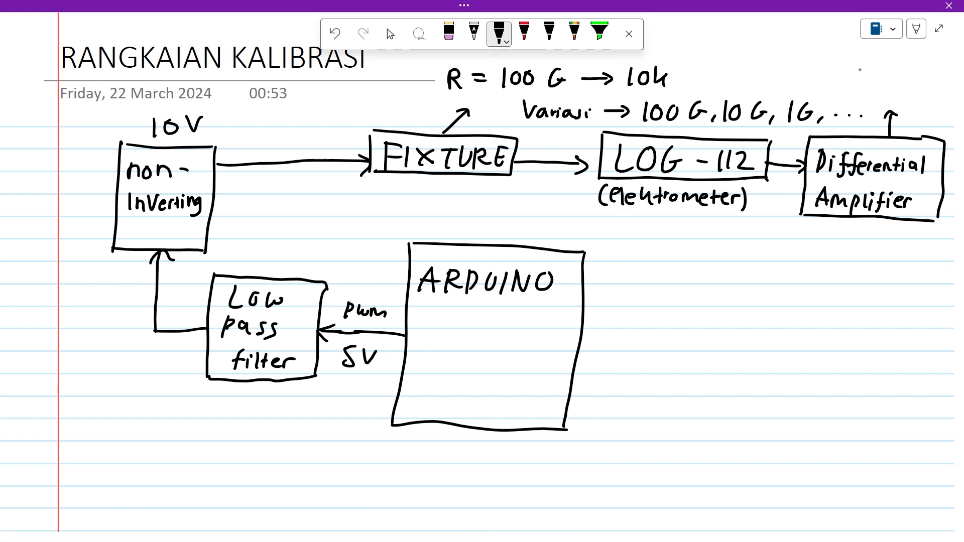
{"action": "left_click_drag", "start_coordinate": [848, 67], "coordinate": [845, 86]}
{"action": "mouse_move", "coordinate": [856, 69]}
{"action": "left_mouse_down"}
{"action": "mouse_move", "coordinate": [884, 83]}
{"action": "mouse_move", "coordinate": [897, 71]}
{"action": "left_mouse_up"}
{"action": "left_click_drag", "start_coordinate": [907, 69], "coordinate": [924, 87]}
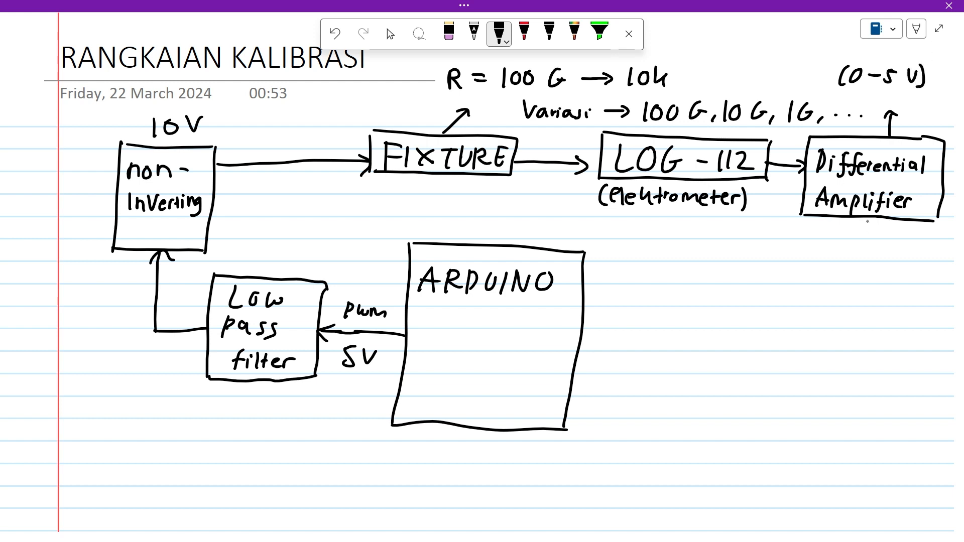
Draw an arrow down from the Differential Amplifier block and write "Signal Conditioning" below it
{"action": "mouse_move", "coordinate": [867, 220]}
{"action": "left_mouse_down"}
{"action": "mouse_move", "coordinate": [866, 254]}
{"action": "mouse_move", "coordinate": [874, 245]}
{"action": "left_mouse_up"}
{"action": "mouse_move", "coordinate": [803, 263]}
{"action": "left_mouse_down"}
{"action": "mouse_move", "coordinate": [793, 281]}
{"action": "mouse_move", "coordinate": [848, 285]}
{"action": "mouse_move", "coordinate": [817, 306]}
{"action": "left_mouse_up"}
{"action": "left_click_drag", "start_coordinate": [825, 298], "coordinate": [853, 307]}
{"action": "left_click", "coordinate": [854, 301]}
{"action": "mouse_move", "coordinate": [864, 292]}
{"action": "left_mouse_down"}
{"action": "mouse_move", "coordinate": [864, 305]}
{"action": "mouse_move", "coordinate": [871, 298]}
{"action": "left_mouse_up"}
{"action": "mouse_move", "coordinate": [872, 298]}
{"action": "left_mouse_down"}
{"action": "mouse_move", "coordinate": [871, 308]}
{"action": "mouse_move", "coordinate": [879, 300]}
{"action": "left_mouse_up"}
{"action": "left_click_drag", "start_coordinate": [885, 300], "coordinate": [894, 307]}
{"action": "left_click_drag", "start_coordinate": [899, 299], "coordinate": [916, 315]}
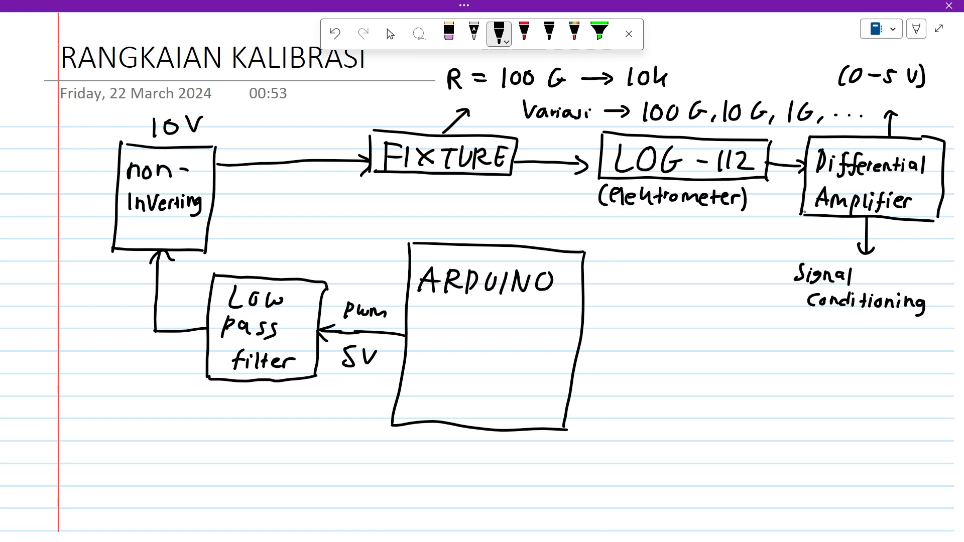
Frame "Signal Conditioning" with a box and draw a bent arrow from it back to the ARDUINO block
{"action": "mouse_move", "coordinate": [790, 256]}
{"action": "left_mouse_down"}
{"action": "mouse_move", "coordinate": [786, 305]}
{"action": "mouse_move", "coordinate": [911, 266]}
{"action": "mouse_move", "coordinate": [932, 323]}
{"action": "mouse_move", "coordinate": [777, 304]}
{"action": "left_mouse_up"}
{"action": "mouse_move", "coordinate": [860, 320]}
{"action": "left_mouse_down"}
{"action": "mouse_move", "coordinate": [849, 361]}
{"action": "mouse_move", "coordinate": [575, 353]}
{"action": "left_mouse_up"}
{"action": "left_click_drag", "start_coordinate": [575, 353], "coordinate": [592, 345]}
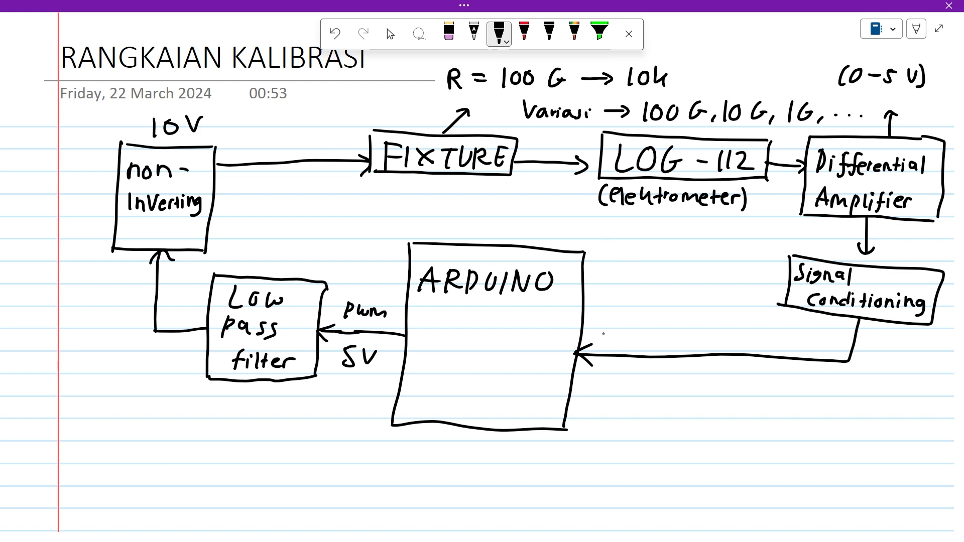
Label the arrow entering the ARDUINO block from signal conditioning "ADC"
{"action": "left_click_drag", "start_coordinate": [610, 319], "coordinate": [597, 343]}
{"action": "mouse_move", "coordinate": [609, 320]}
{"action": "left_mouse_down"}
{"action": "mouse_move", "coordinate": [612, 345]}
{"action": "mouse_move", "coordinate": [614, 329]}
{"action": "left_mouse_up"}
{"action": "left_click_drag", "start_coordinate": [618, 323], "coordinate": [620, 336]}
{"action": "mouse_move", "coordinate": [617, 323]}
{"action": "left_mouse_down"}
{"action": "mouse_move", "coordinate": [618, 341]}
{"action": "mouse_move", "coordinate": [650, 341]}
{"action": "left_mouse_up"}
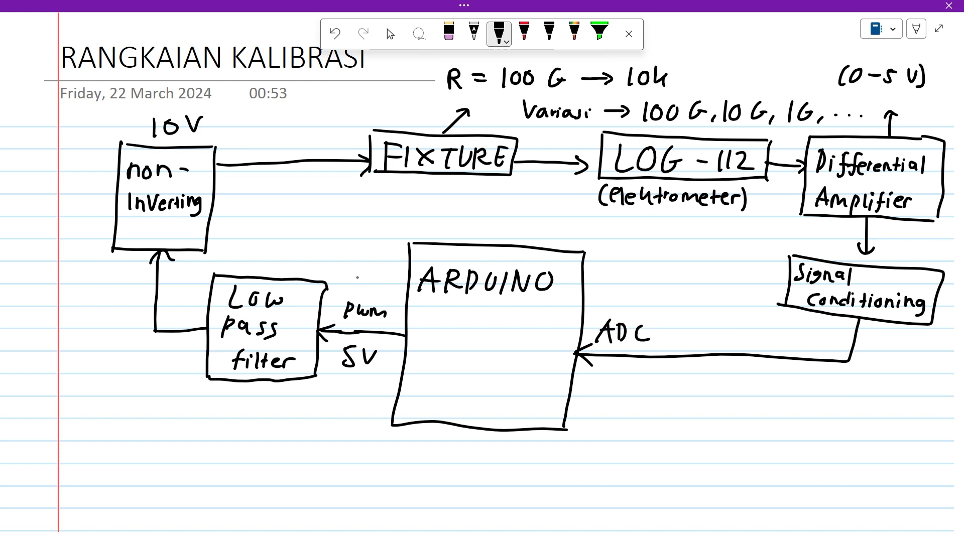
Write "(DAC)" above the PWM label and "(0-10)" below the 5V label
{"action": "mouse_move", "coordinate": [353, 278]}
{"action": "left_mouse_down"}
{"action": "mouse_move", "coordinate": [345, 297]}
{"action": "mouse_move", "coordinate": [355, 297]}
{"action": "left_mouse_up"}
{"action": "mouse_move", "coordinate": [356, 278]}
{"action": "left_mouse_down"}
{"action": "mouse_move", "coordinate": [356, 296]}
{"action": "mouse_move", "coordinate": [376, 299]}
{"action": "mouse_move", "coordinate": [378, 289]}
{"action": "left_mouse_up"}
{"action": "left_click_drag", "start_coordinate": [388, 280], "coordinate": [389, 302]}
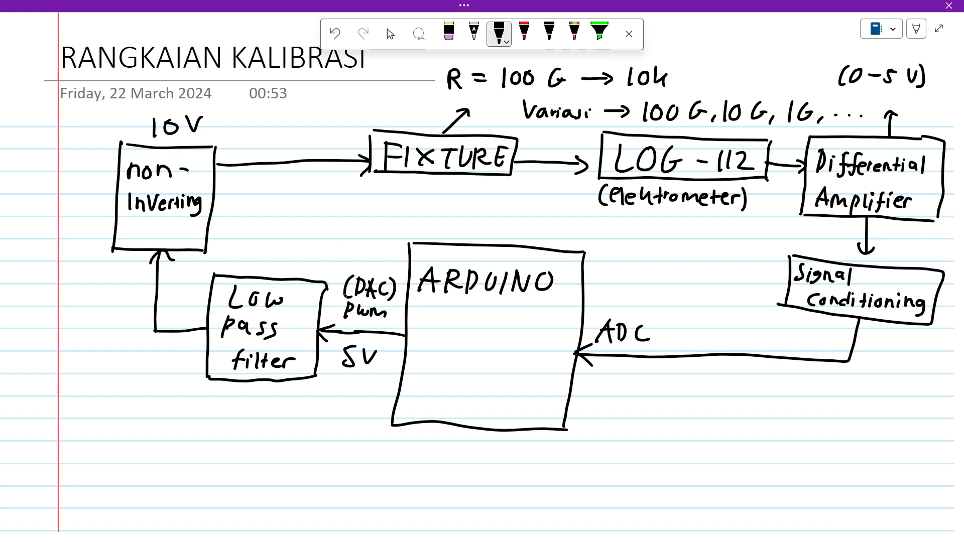
{"action": "mouse_move", "coordinate": [297, 390]}
{"action": "left_mouse_down"}
{"action": "mouse_move", "coordinate": [290, 411]}
{"action": "mouse_move", "coordinate": [303, 411]}
{"action": "mouse_move", "coordinate": [310, 395]}
{"action": "left_mouse_up"}
{"action": "left_click_drag", "start_coordinate": [319, 399], "coordinate": [339, 410]}
{"action": "left_click_drag", "start_coordinate": [354, 396], "coordinate": [361, 409]}
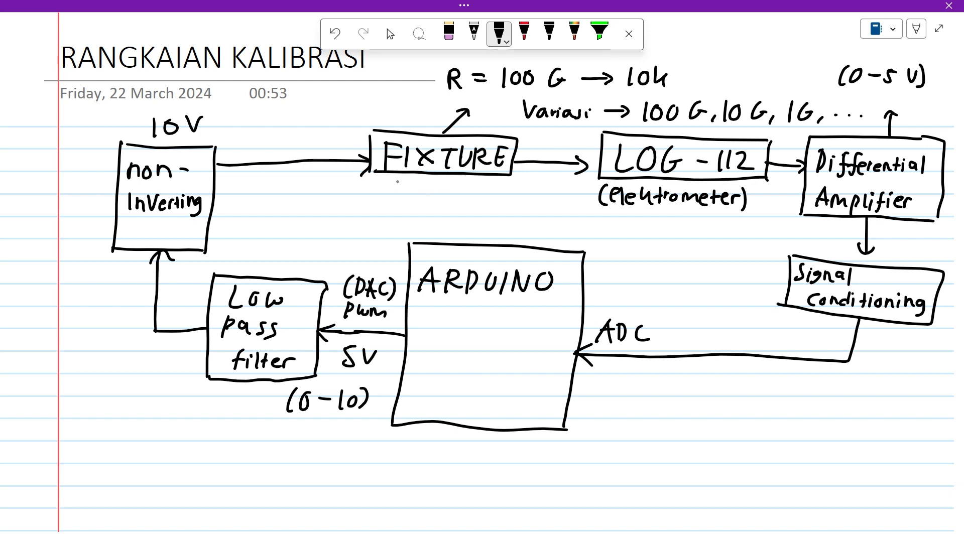
Write the formula "I = Vin/R" below FIXTURE and extend the 10V and 5V labels to "10 Vin" and "5 Vin"
{"action": "mouse_move", "coordinate": [388, 178]}
{"action": "left_mouse_down"}
{"action": "mouse_move", "coordinate": [425, 206]}
{"action": "mouse_move", "coordinate": [464, 194]}
{"action": "left_mouse_up"}
{"action": "left_click_drag", "start_coordinate": [451, 201], "coordinate": [466, 202]}
{"action": "mouse_move", "coordinate": [479, 185]}
{"action": "left_mouse_down"}
{"action": "mouse_move", "coordinate": [491, 186]}
{"action": "mouse_move", "coordinate": [493, 206]}
{"action": "mouse_move", "coordinate": [508, 205]}
{"action": "left_mouse_up"}
{"action": "left_click_drag", "start_coordinate": [211, 130], "coordinate": [219, 141]}
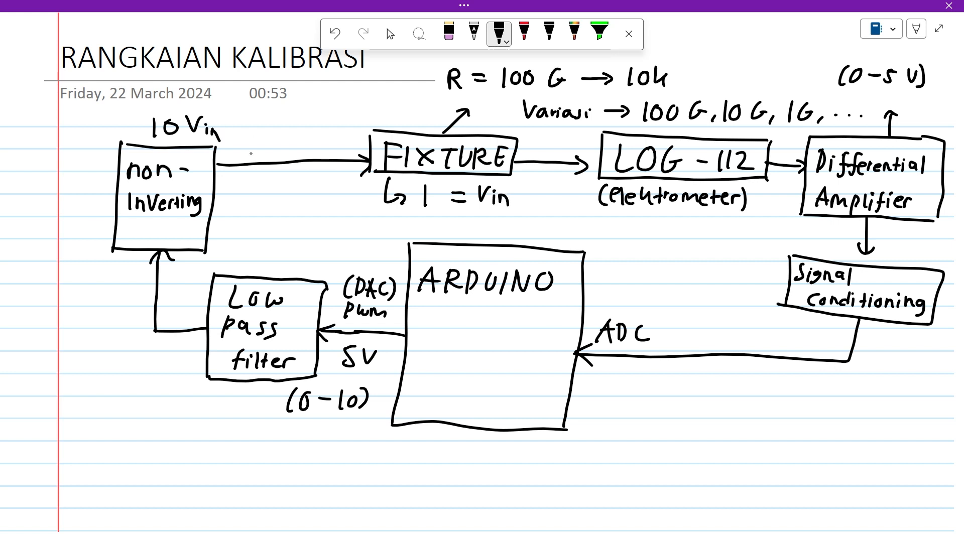
{"action": "mouse_move", "coordinate": [385, 357]}
{"action": "left_mouse_down"}
{"action": "mouse_move", "coordinate": [387, 367]}
{"action": "mouse_move", "coordinate": [400, 367]}
{"action": "left_mouse_up"}
{"action": "mouse_move", "coordinate": [475, 211]}
{"action": "left_mouse_down"}
{"action": "mouse_move", "coordinate": [519, 213]}
{"action": "mouse_move", "coordinate": [489, 235]}
{"action": "left_mouse_up"}
{"action": "left_click_drag", "start_coordinate": [488, 219], "coordinate": [503, 236]}
Write the bullet "OUTPUT" below the diagram and draw two branching arrows to its right
{"action": "mouse_move", "coordinate": [135, 446]}
{"action": "left_mouse_down"}
{"action": "mouse_move", "coordinate": [125, 463]}
{"action": "mouse_move", "coordinate": [134, 447]}
{"action": "left_mouse_up"}
{"action": "mouse_move", "coordinate": [147, 446]}
{"action": "left_mouse_down"}
{"action": "mouse_move", "coordinate": [150, 466]}
{"action": "mouse_move", "coordinate": [159, 446]}
{"action": "left_mouse_up"}
{"action": "mouse_move", "coordinate": [159, 449]}
{"action": "left_mouse_down"}
{"action": "mouse_move", "coordinate": [179, 448]}
{"action": "mouse_move", "coordinate": [171, 469]}
{"action": "left_mouse_up"}
{"action": "mouse_move", "coordinate": [185, 450]}
{"action": "left_mouse_down"}
{"action": "mouse_move", "coordinate": [183, 469]}
{"action": "mouse_move", "coordinate": [187, 459]}
{"action": "left_mouse_up"}
{"action": "left_click_drag", "start_coordinate": [196, 449], "coordinate": [230, 449]}
{"action": "mouse_move", "coordinate": [219, 450]}
{"action": "left_mouse_down"}
{"action": "mouse_move", "coordinate": [222, 472]}
{"action": "mouse_move", "coordinate": [305, 458]}
{"action": "left_mouse_up"}
{"action": "mouse_move", "coordinate": [301, 455]}
{"action": "left_mouse_down"}
{"action": "mouse_move", "coordinate": [300, 473]}
{"action": "mouse_move", "coordinate": [272, 491]}
{"action": "mouse_move", "coordinate": [309, 503]}
{"action": "mouse_move", "coordinate": [301, 510]}
{"action": "left_mouse_up"}
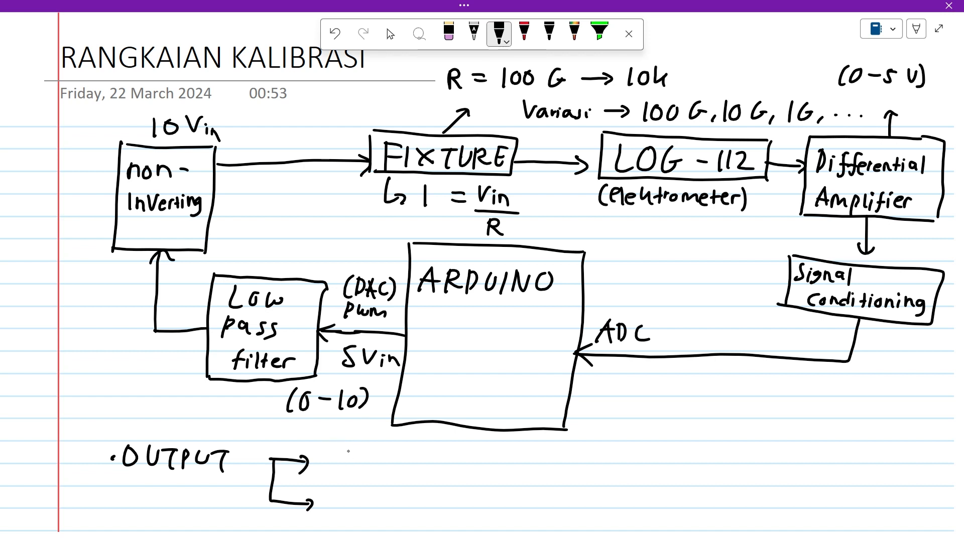
Write "Current (Fixture)" at the upper OUTPUT arrow and "Volt" at the lower one
{"action": "mouse_move", "coordinate": [353, 451]}
{"action": "left_mouse_down"}
{"action": "mouse_move", "coordinate": [354, 464]}
{"action": "mouse_move", "coordinate": [385, 455]}
{"action": "left_mouse_up"}
{"action": "left_click_drag", "start_coordinate": [383, 461], "coordinate": [408, 468]}
{"action": "left_click_drag", "start_coordinate": [416, 452], "coordinate": [418, 472]}
{"action": "mouse_move", "coordinate": [413, 457]}
{"action": "left_mouse_down"}
{"action": "mouse_move", "coordinate": [458, 470]}
{"action": "mouse_move", "coordinate": [470, 449]}
{"action": "left_mouse_up"}
{"action": "left_click_drag", "start_coordinate": [461, 459], "coordinate": [472, 469]}
{"action": "mouse_move", "coordinate": [483, 457]}
{"action": "left_mouse_down"}
{"action": "mouse_move", "coordinate": [494, 470]}
{"action": "mouse_move", "coordinate": [481, 471]}
{"action": "left_mouse_up"}
{"action": "mouse_move", "coordinate": [507, 450]}
{"action": "left_mouse_down"}
{"action": "mouse_move", "coordinate": [508, 466]}
{"action": "mouse_move", "coordinate": [511, 456]}
{"action": "left_mouse_up"}
{"action": "left_click_drag", "start_coordinate": [513, 458], "coordinate": [534, 457]}
{"action": "left_click_drag", "start_coordinate": [538, 461], "coordinate": [551, 472]}
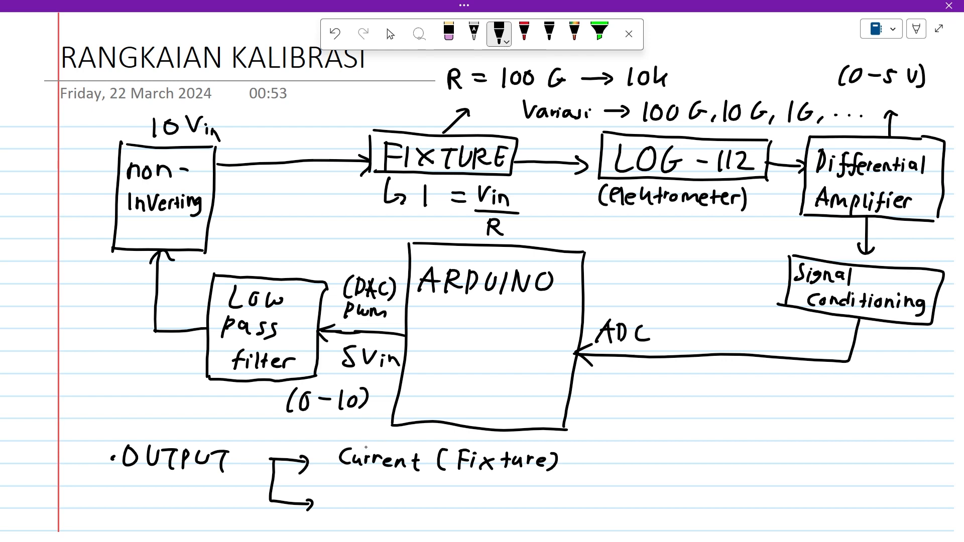
{"action": "left_click_drag", "start_coordinate": [332, 492], "coordinate": [388, 509]}
{"action": "left_click_drag", "start_coordinate": [381, 497], "coordinate": [398, 495]}
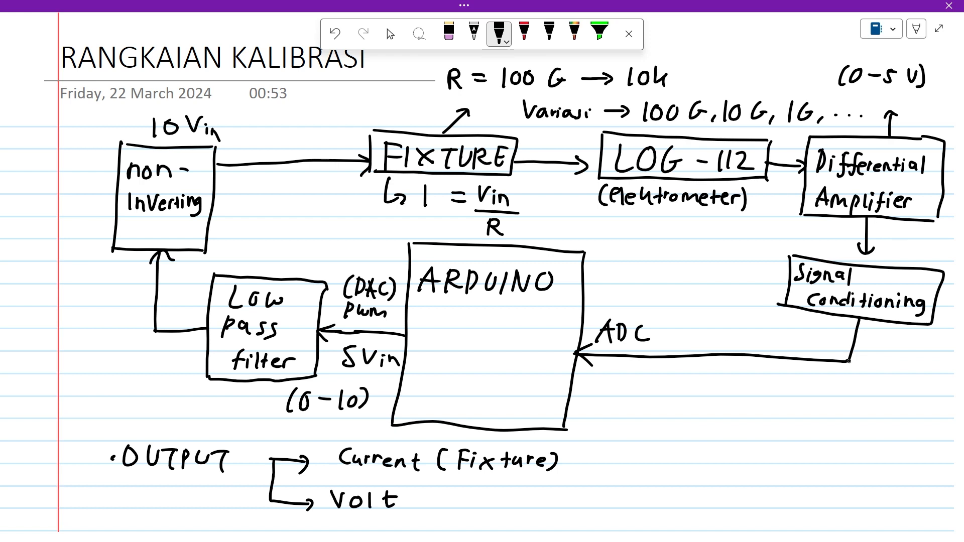
Draw a short branch down from the corner of the signal conditioning output line and label it "Vkal"
{"action": "left_click_drag", "start_coordinate": [849, 361], "coordinate": [839, 395]}
{"action": "left_click", "coordinate": [847, 381]}
{"action": "left_click", "coordinate": [838, 395]}
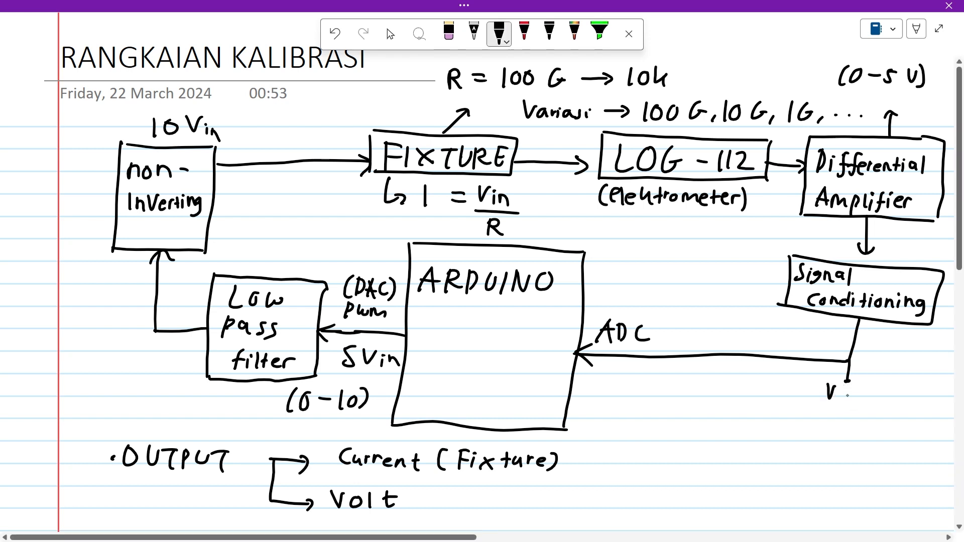
{"action": "left_click_drag", "start_coordinate": [841, 391], "coordinate": [855, 401]}
{"action": "left_click_drag", "start_coordinate": [861, 387], "coordinate": [863, 406]}
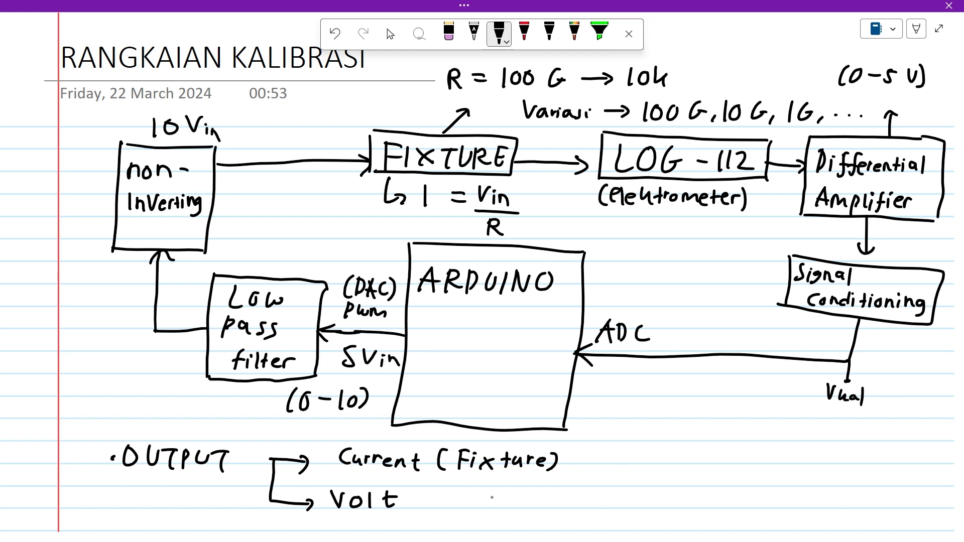
Write "(Vkal)" after "Volt" on the lower OUTPUT branch and stop inking
{"action": "mouse_move", "coordinate": [435, 488]}
{"action": "left_mouse_down"}
{"action": "mouse_move", "coordinate": [428, 508]}
{"action": "mouse_move", "coordinate": [450, 494]}
{"action": "left_mouse_up"}
{"action": "mouse_move", "coordinate": [456, 493]}
{"action": "left_mouse_down"}
{"action": "mouse_move", "coordinate": [455, 505]}
{"action": "mouse_move", "coordinate": [470, 506]}
{"action": "left_mouse_up"}
{"action": "left_click_drag", "start_coordinate": [474, 499], "coordinate": [486, 514]}
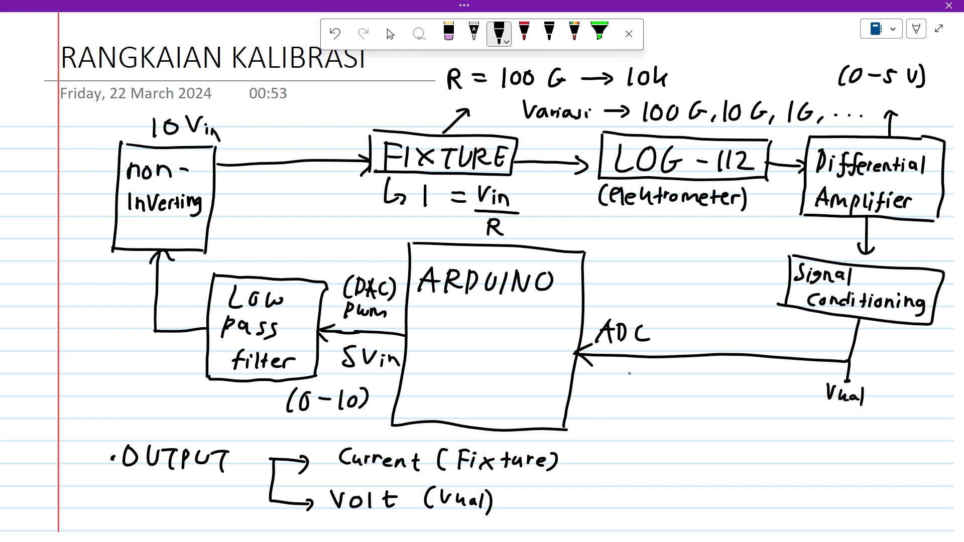
{"action": "left_click", "coordinate": [391, 33]}
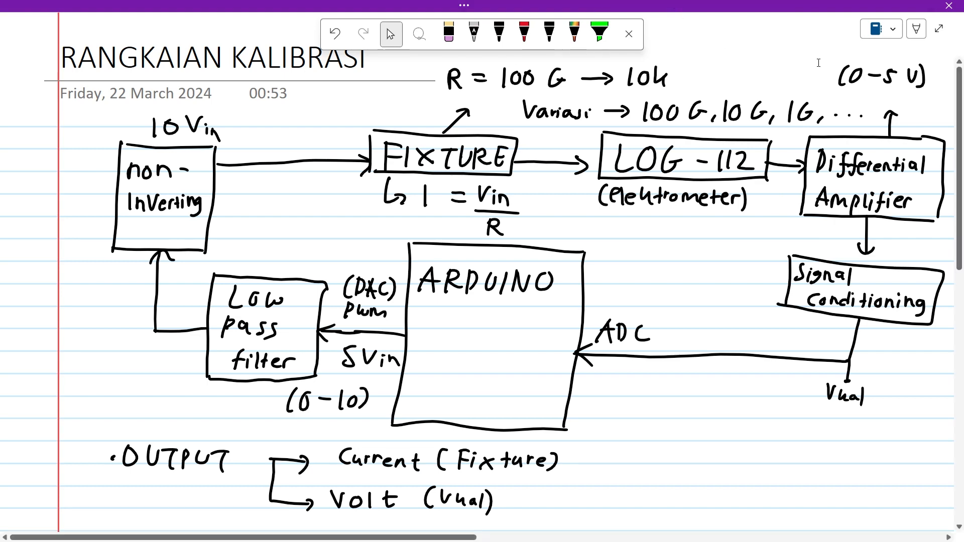
Leave the full-page note view and switch to the empty Proteus schematic "tutor bangt"
{"action": "left_click", "coordinate": [936, 27]}
{"action": "mouse_move", "coordinate": [604, 526]}
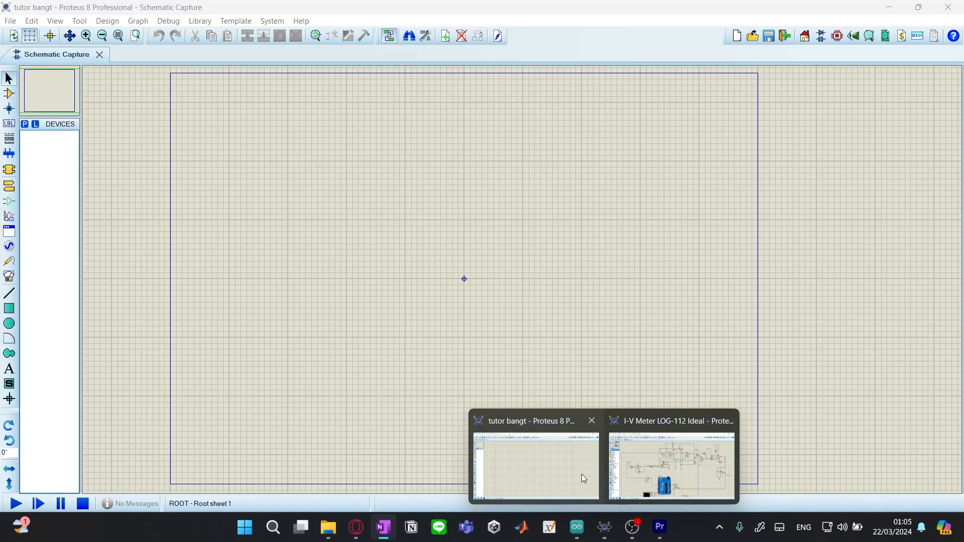
{"action": "left_click", "coordinate": [581, 474]}
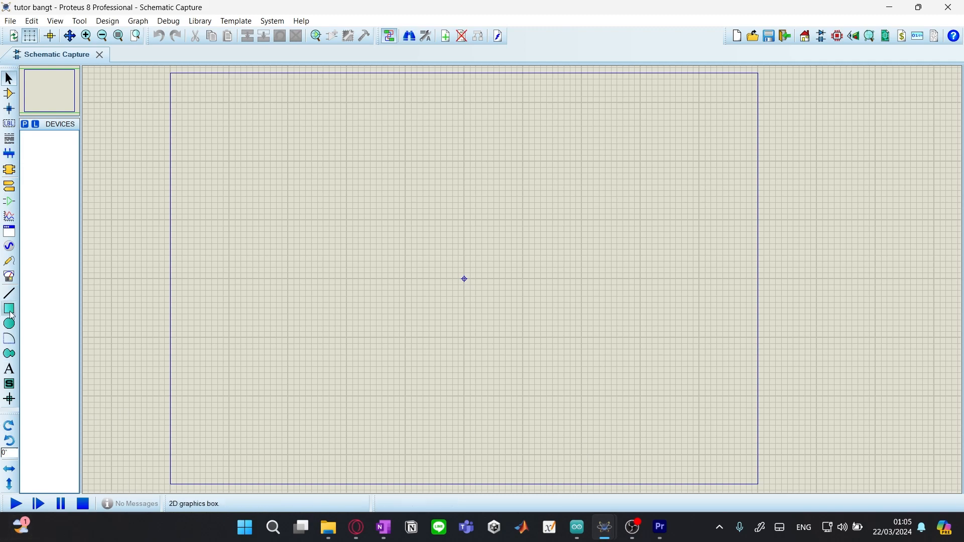
Find the SIMULINO UNO board in the device library with the keyword "simulino" and place it in the middle of the sheet
{"action": "left_click", "coordinate": [25, 124]}
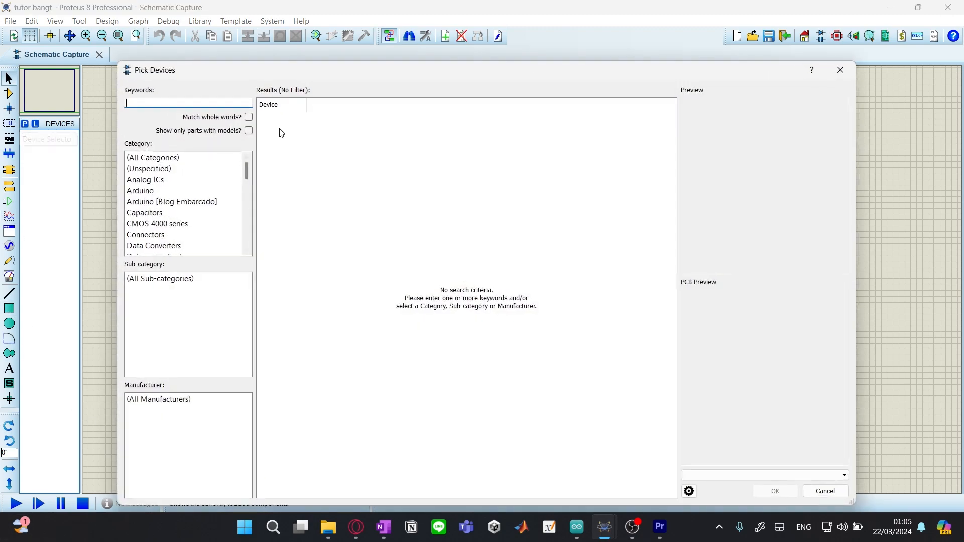
{"action": "type", "text": "arduino"}
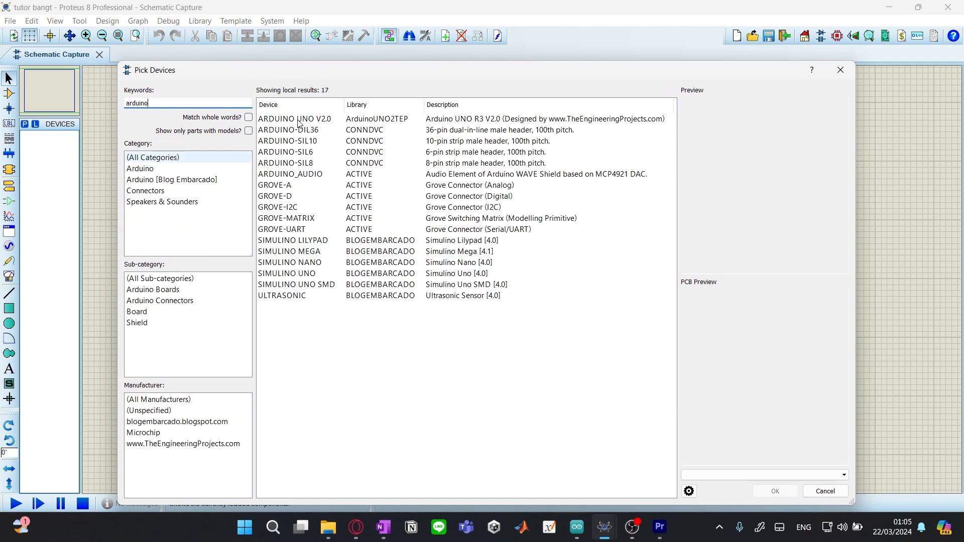
{"action": "left_click", "coordinate": [211, 167]}
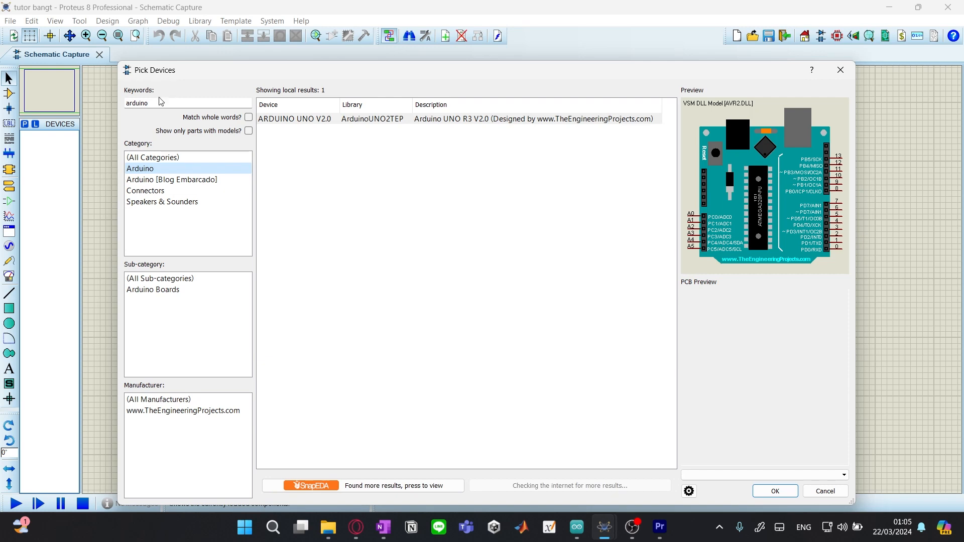
{"action": "double_click", "coordinate": [161, 102]}
{"action": "key", "text": "BackSpace"}
{"action": "type", "text": "simulino"}
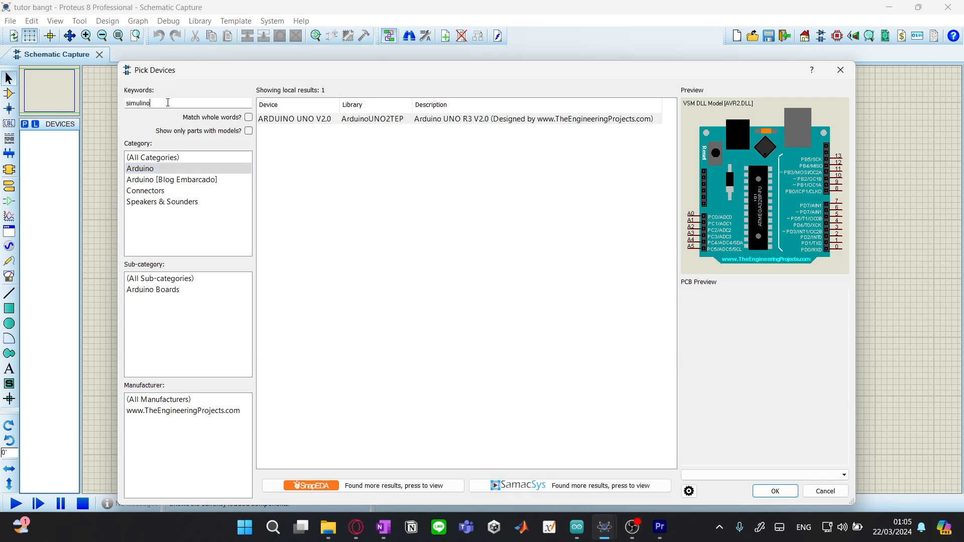
{"action": "left_click", "coordinate": [334, 152]}
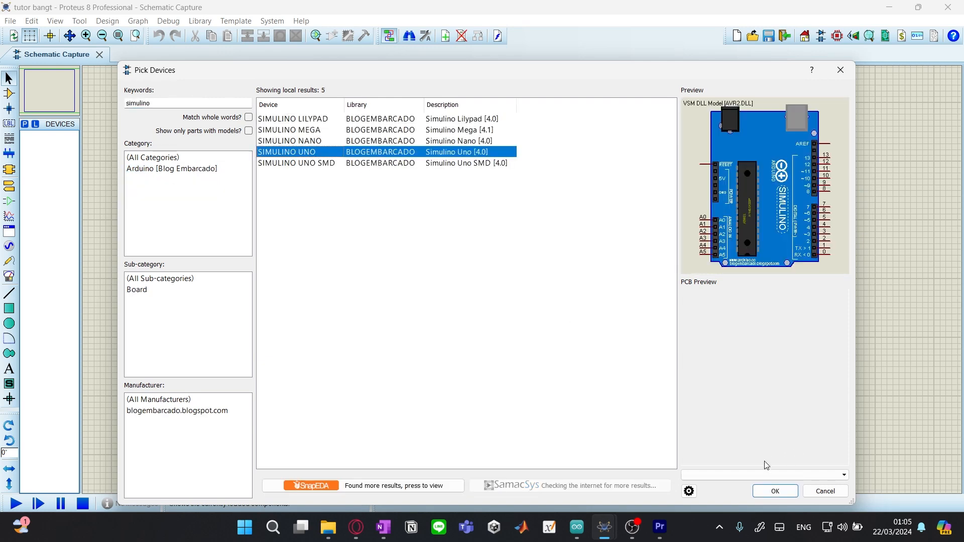
{"action": "left_click", "coordinate": [775, 491]}
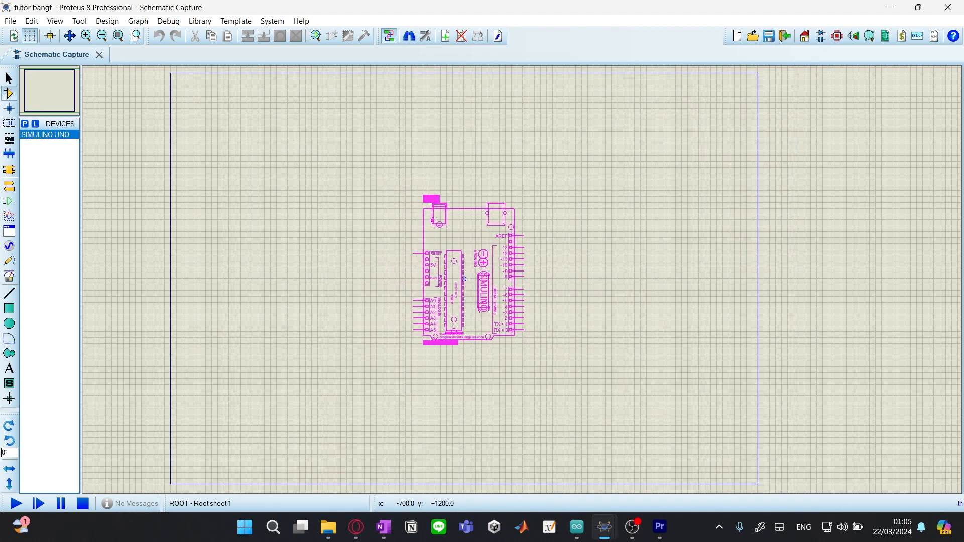
{"action": "left_click", "coordinate": [464, 278]}
{"action": "scroll", "coordinate": [645, 257], "scroll_direction": "up", "scroll_amount": 1}
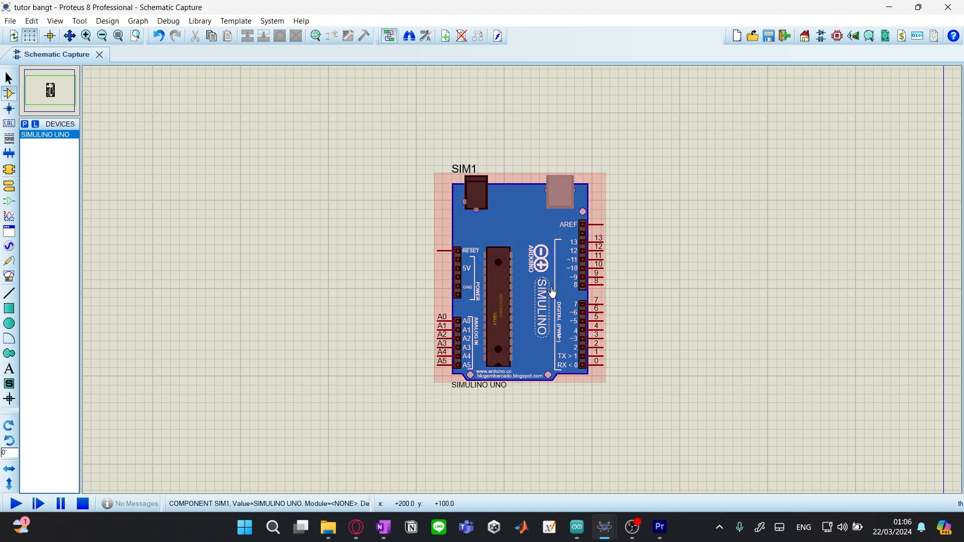
Add the generic capacitor CAP and the generic resistor RES from the library to the device list
{"action": "left_click", "coordinate": [25, 124]}
{"action": "type", "text": "ca"}
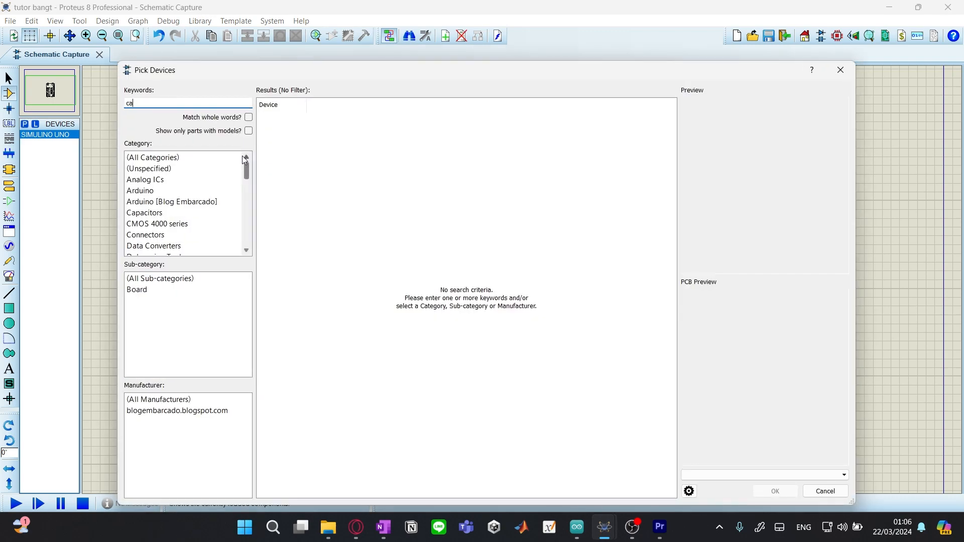
{"action": "type", "text": "p"}
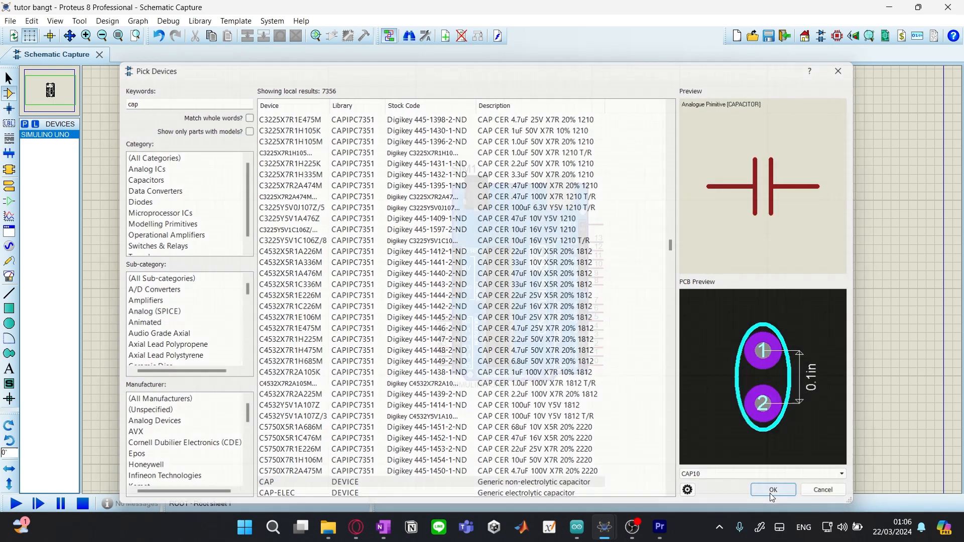
{"action": "left_click", "coordinate": [771, 491]}
{"action": "key", "text": "p"}
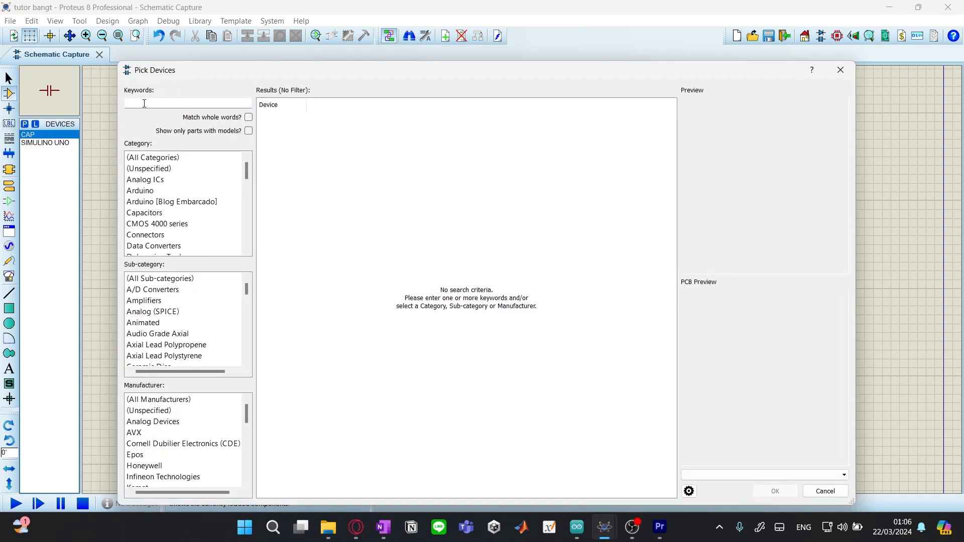
{"action": "type", "text": "res"}
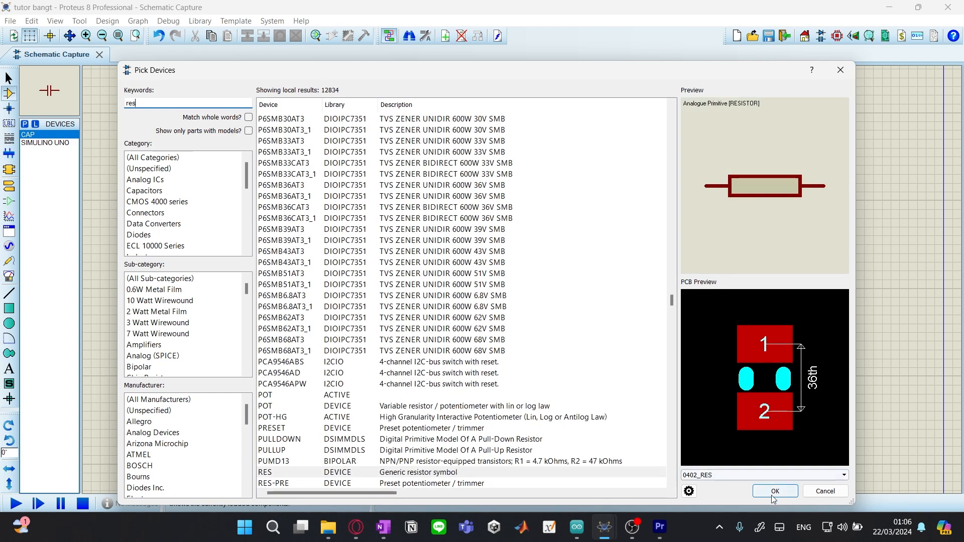
{"action": "left_click", "coordinate": [775, 491]}
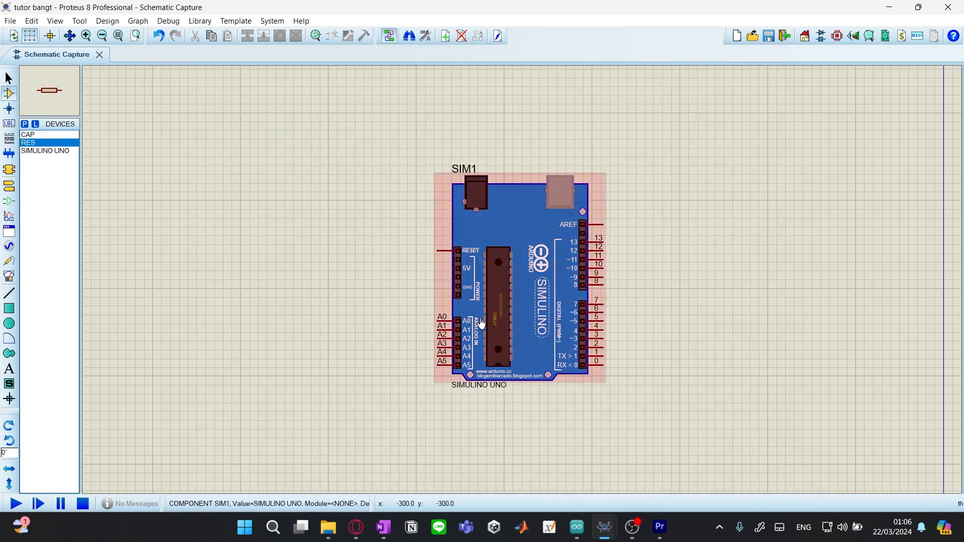
Move the SIMULINO UNO board a little to the left and down on the sheet
{"action": "scroll", "coordinate": [559, 140], "scroll_direction": "down", "scroll_amount": 2}
{"action": "scroll", "coordinate": [543, 200], "scroll_direction": "up", "scroll_amount": 2}
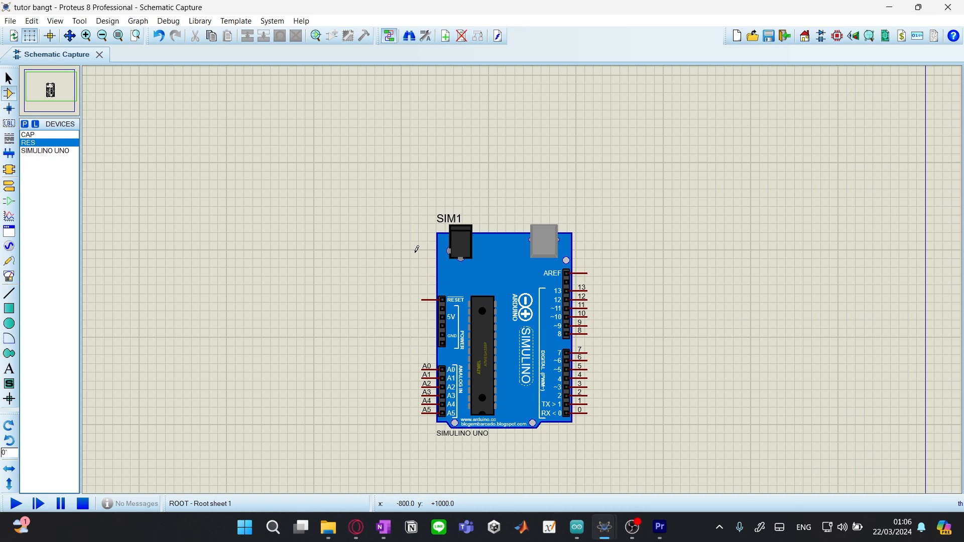
{"action": "scroll", "coordinate": [434, 244], "scroll_direction": "down", "scroll_amount": 1}
{"action": "middle_click", "coordinate": [506, 279]}
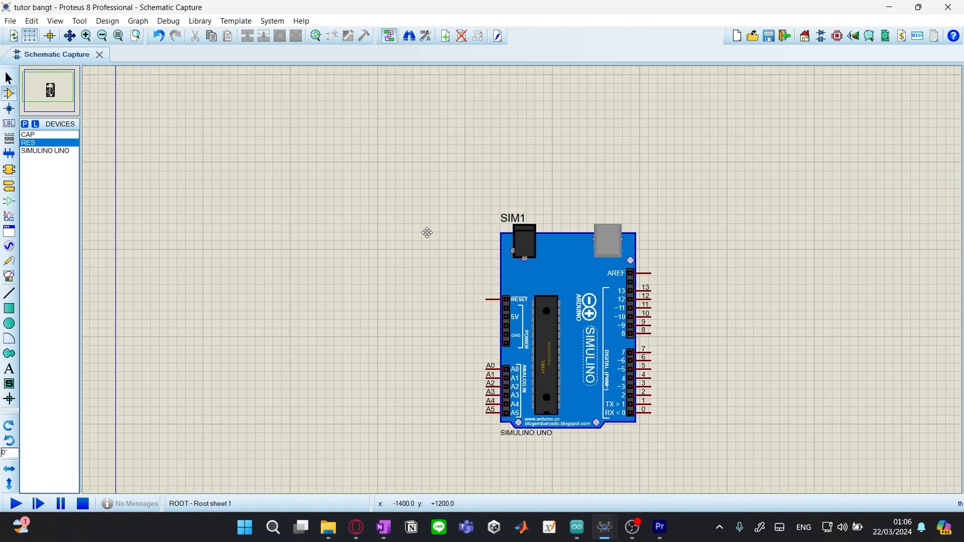
{"action": "left_click", "coordinate": [428, 233]}
{"action": "left_click", "coordinate": [567, 273]}
{"action": "left_click_drag", "start_coordinate": [567, 274], "coordinate": [523, 318]}
{"action": "left_click", "coordinate": [554, 209]}
{"action": "middle_click", "coordinate": [541, 251]}
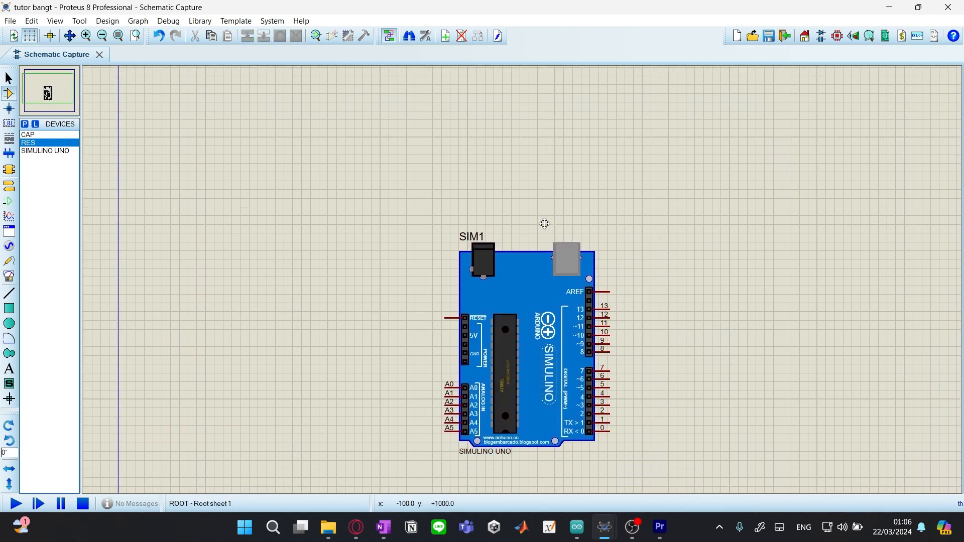
{"action": "left_click", "coordinate": [544, 224]}
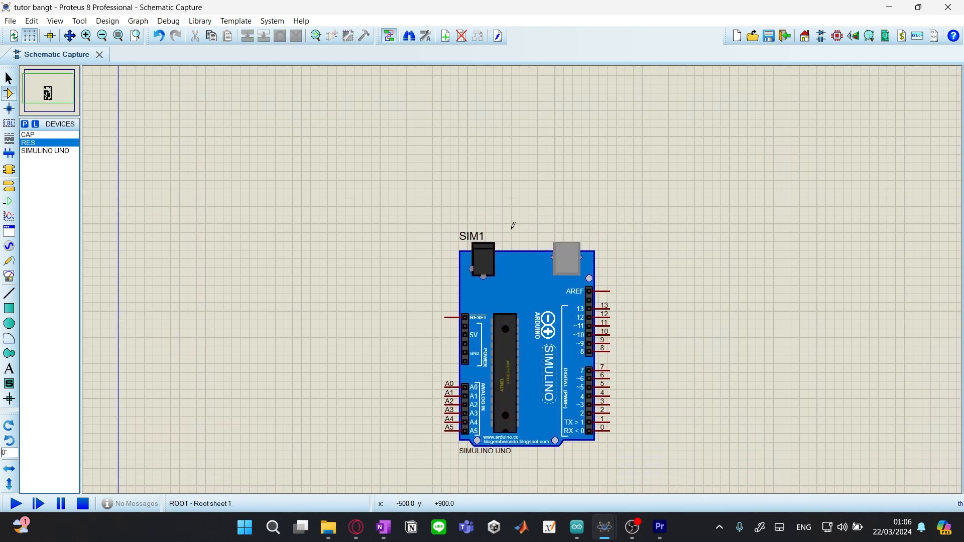
Place a resistor to the left of the Arduino board's analog pins and a capacitor to the left of the resistor
{"action": "left_click", "coordinate": [302, 329]}
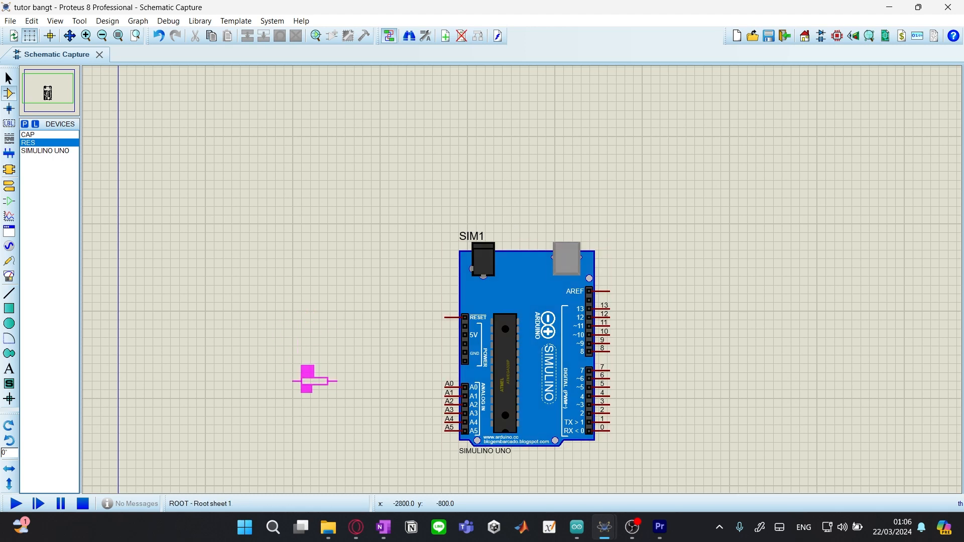
{"action": "left_click", "coordinate": [308, 390]}
{"action": "left_click", "coordinate": [28, 135]}
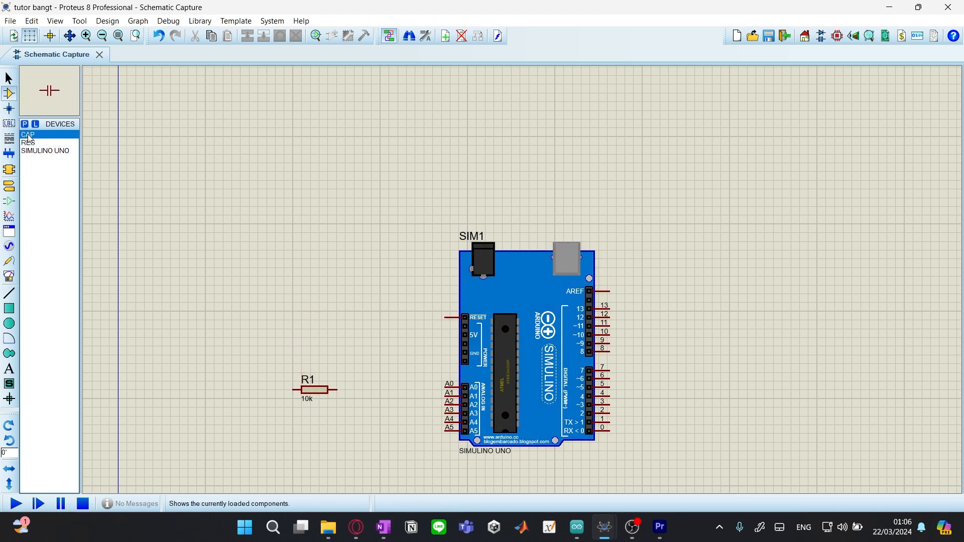
{"action": "left_click", "coordinate": [245, 400]}
{"action": "left_click", "coordinate": [241, 399]}
Rotate capacitor C1 anti-clockwise, shift it slightly down and wire its upper pin to the left end of R1
{"action": "right_click", "coordinate": [260, 395]}
{"action": "right_click", "coordinate": [250, 396]}
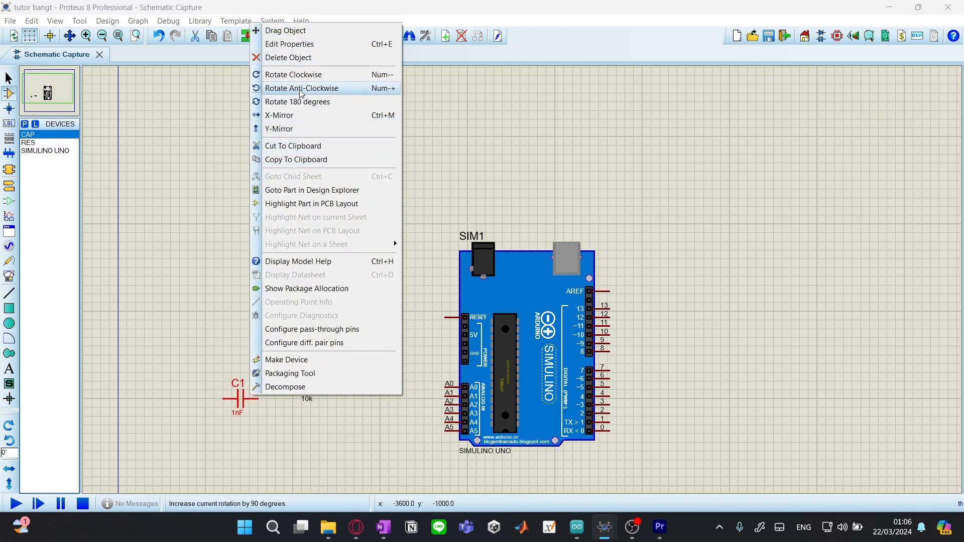
{"action": "left_click", "coordinate": [314, 88]}
{"action": "left_click_drag", "start_coordinate": [241, 400], "coordinate": [241, 408]}
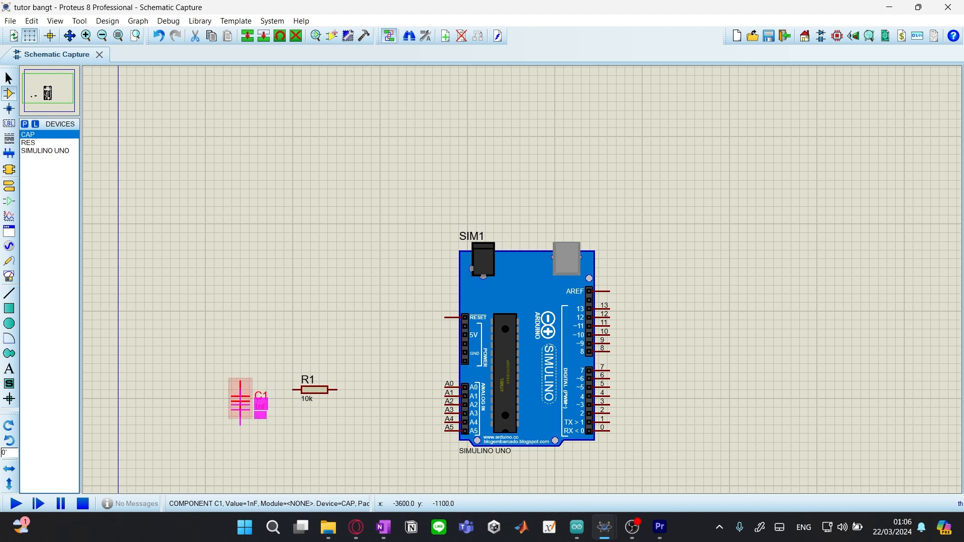
{"action": "left_click", "coordinate": [294, 389]}
{"action": "left_click", "coordinate": [240, 390]}
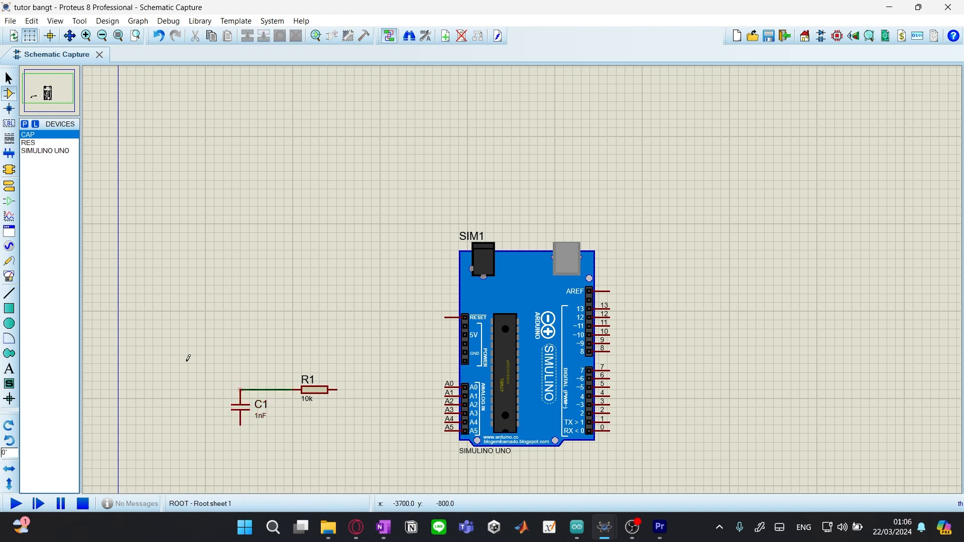
Place a ground terminal below C1, wire it to the capacitor's lower pin and move it closer
{"action": "left_click", "coordinate": [9, 186]}
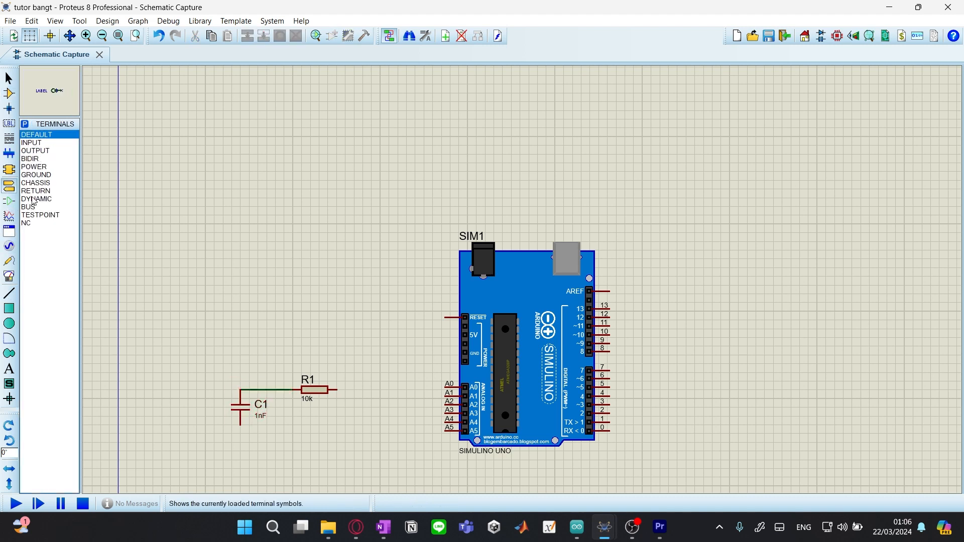
{"action": "left_click", "coordinate": [35, 175]}
{"action": "left_click", "coordinate": [241, 454]}
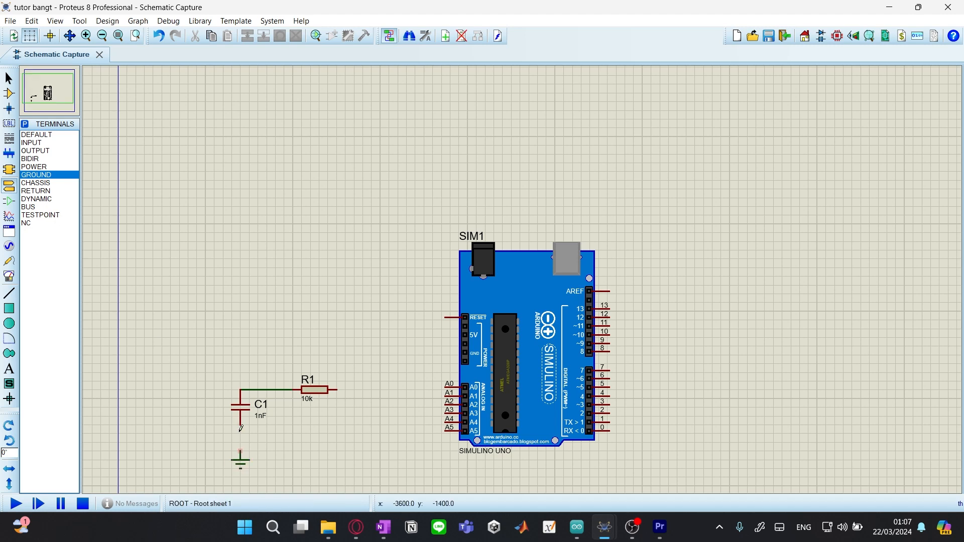
{"action": "left_click", "coordinate": [241, 451]}
{"action": "left_click", "coordinate": [242, 461]}
{"action": "left_click_drag", "start_coordinate": [242, 461], "coordinate": [242, 444]}
{"action": "left_click", "coordinate": [258, 434]}
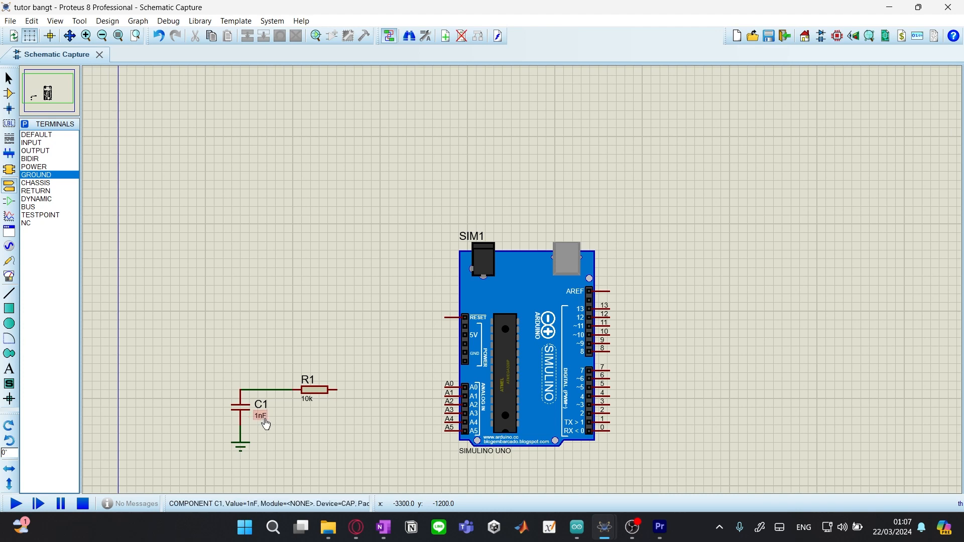
Set the value of capacitor C1 to 1uF
{"action": "double_click", "coordinate": [261, 417]}
{"action": "left_click", "coordinate": [414, 160]}
{"action": "key", "text": "BackSpace"}
{"action": "key", "text": "BackSpace"}
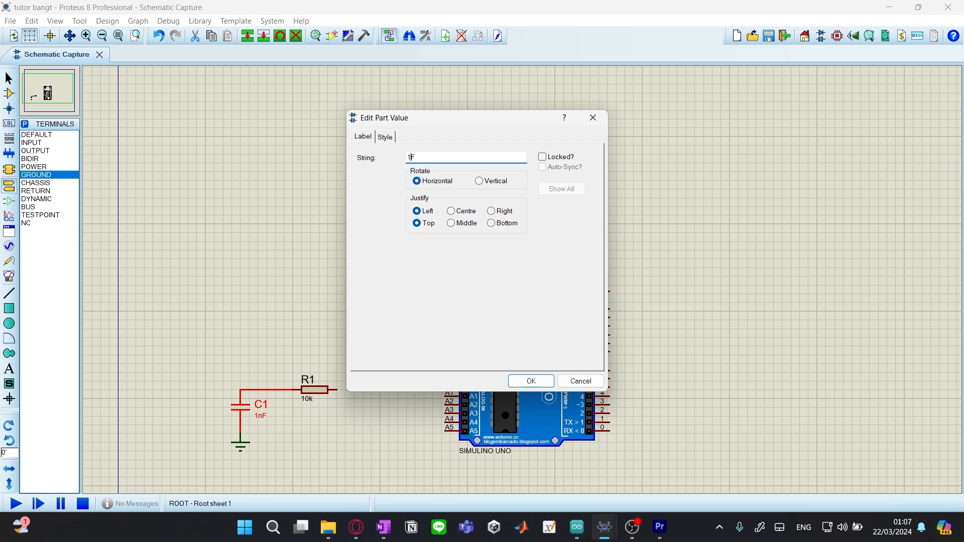
{"action": "type", "text": "1u"}
{"action": "key", "text": "Return"}
Set the value of resistor R1 to 50k and wire its right end to Arduino pin A0
{"action": "double_click", "coordinate": [307, 399]}
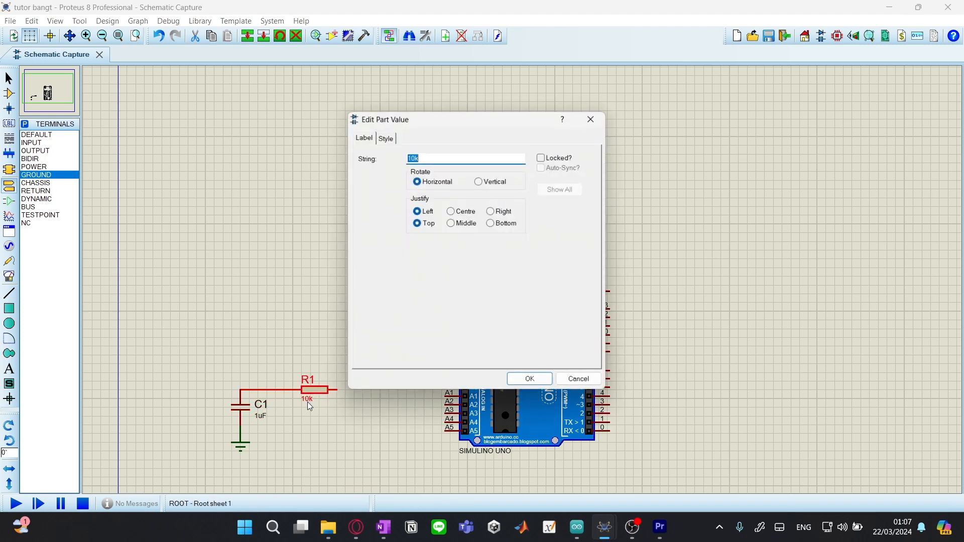
{"action": "type", "text": "50k"}
{"action": "key", "text": "Return"}
{"action": "left_click", "coordinate": [335, 390]}
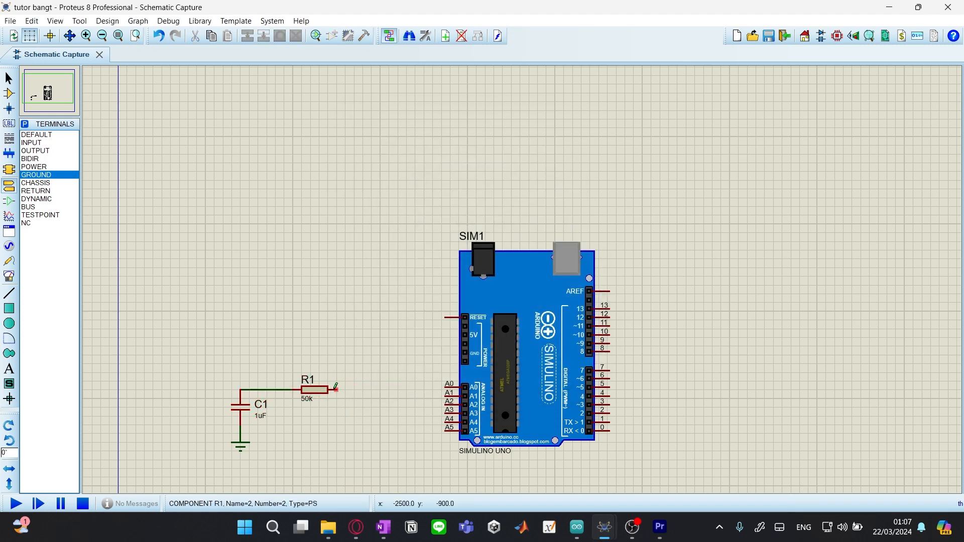
{"action": "left_click", "coordinate": [444, 384]}
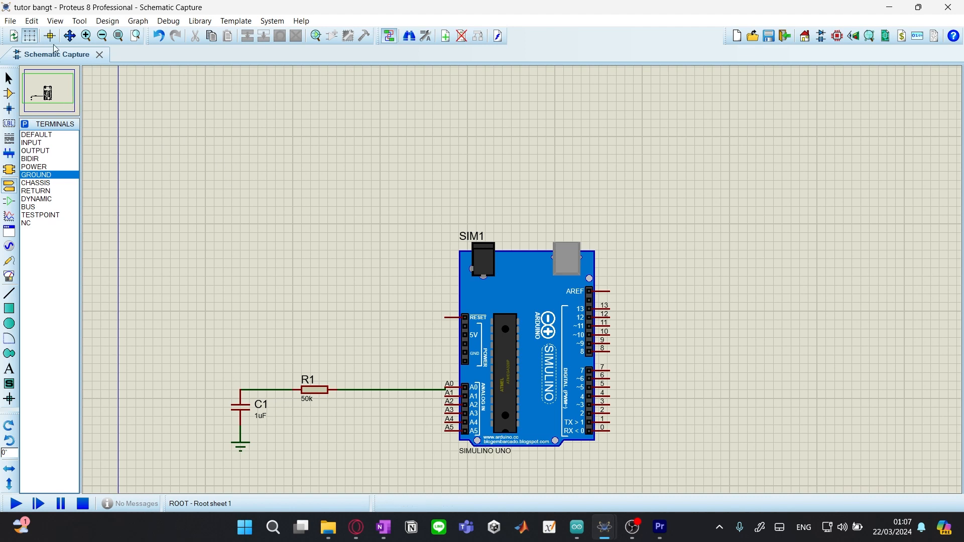
Find the ideal OPAMP device in the parts library and place one on the schematic well above resistor R1
{"action": "left_click", "coordinate": [9, 94]}
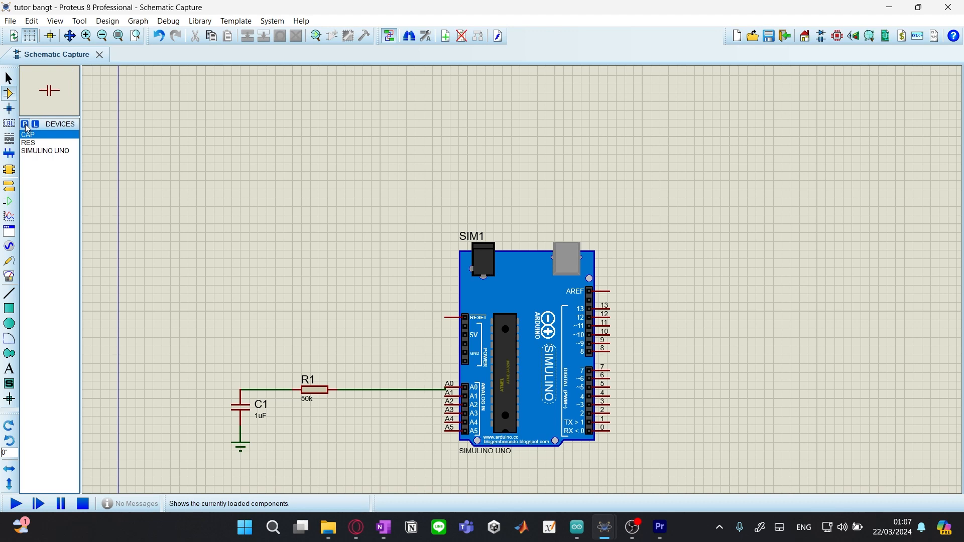
{"action": "left_click", "coordinate": [27, 125]}
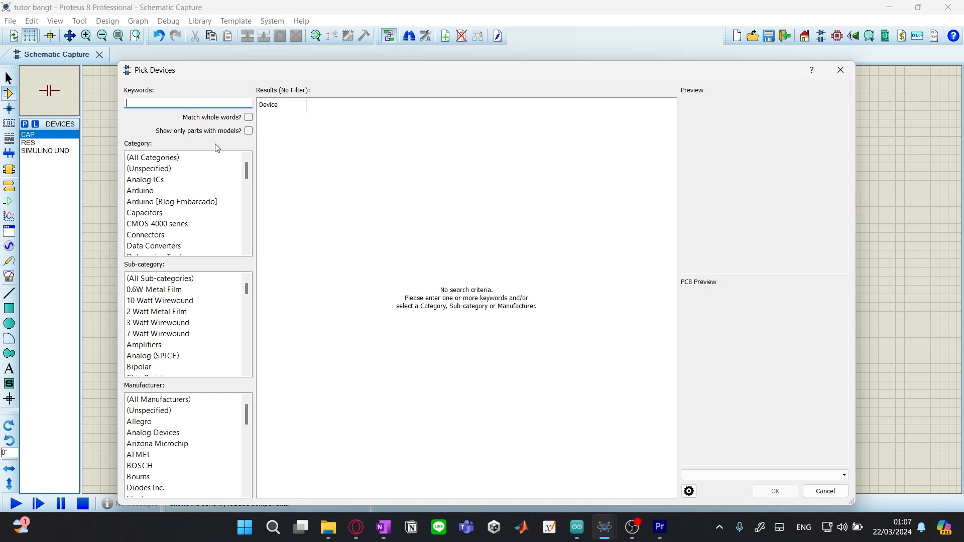
{"action": "type", "text": "opamp"}
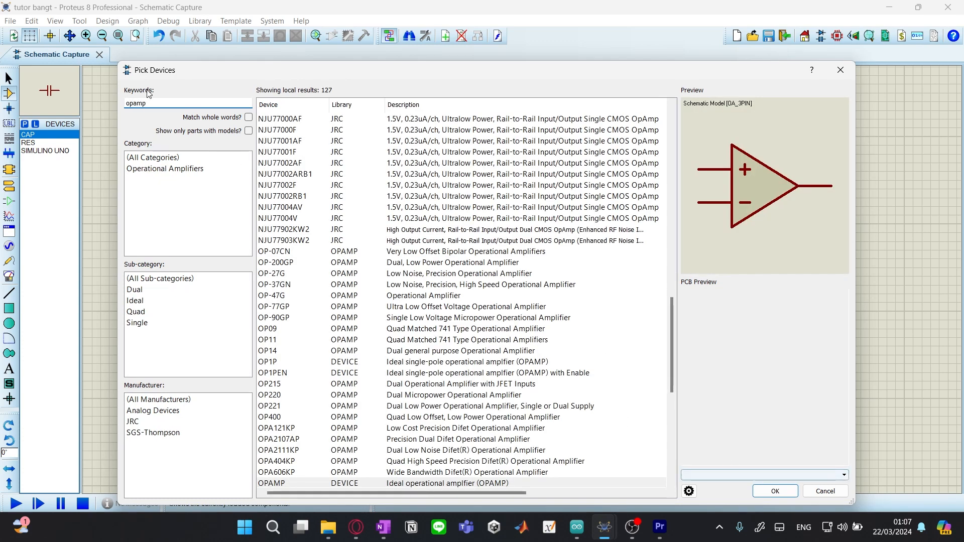
{"action": "left_click", "coordinate": [767, 488]}
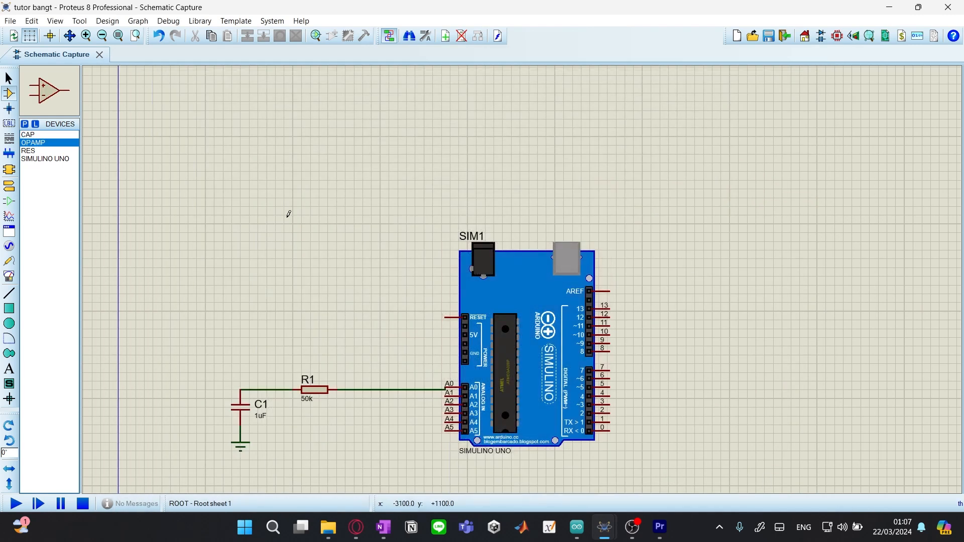
{"action": "left_click", "coordinate": [291, 233]}
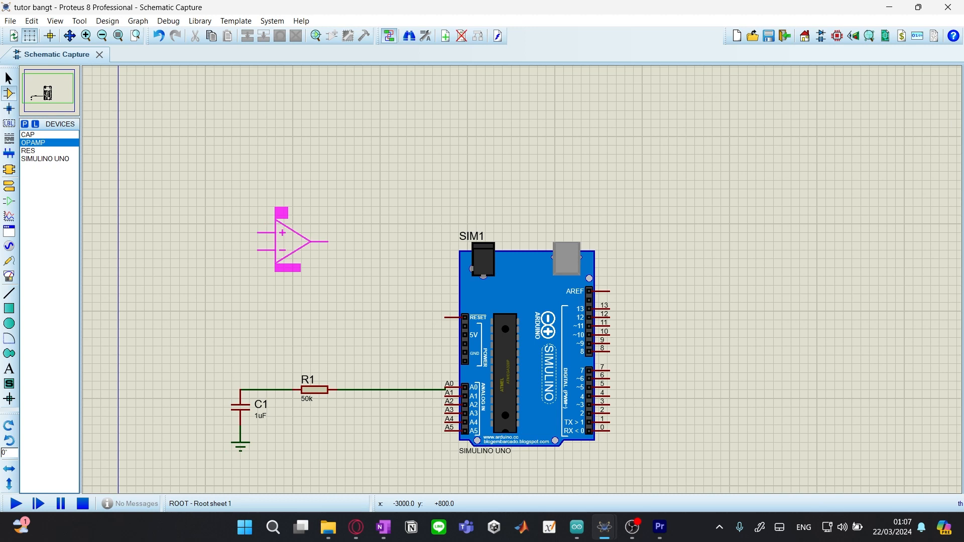
{"action": "left_click", "coordinate": [293, 233]}
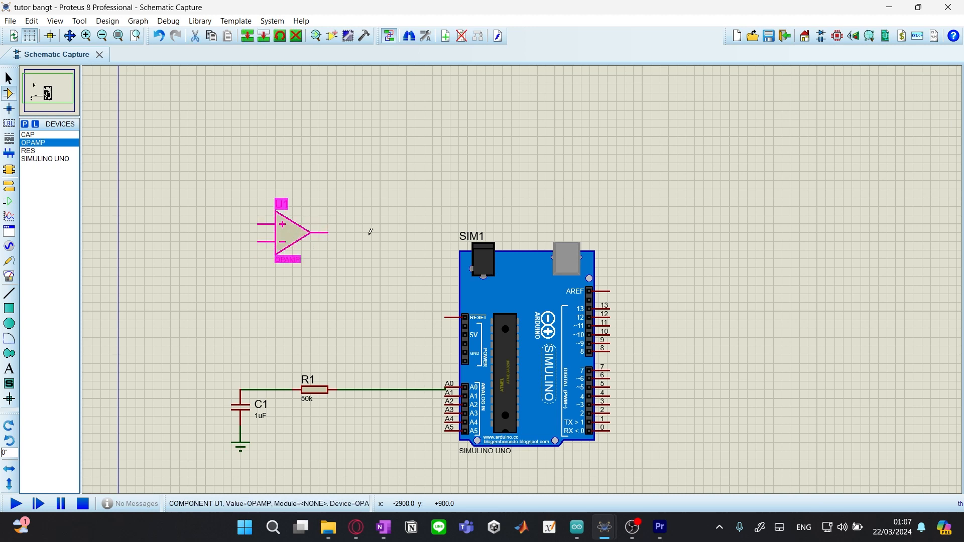
Check op-amp U1's voltage gain, rail voltage and impedance properties
{"action": "key", "text": "ctrl+e"}
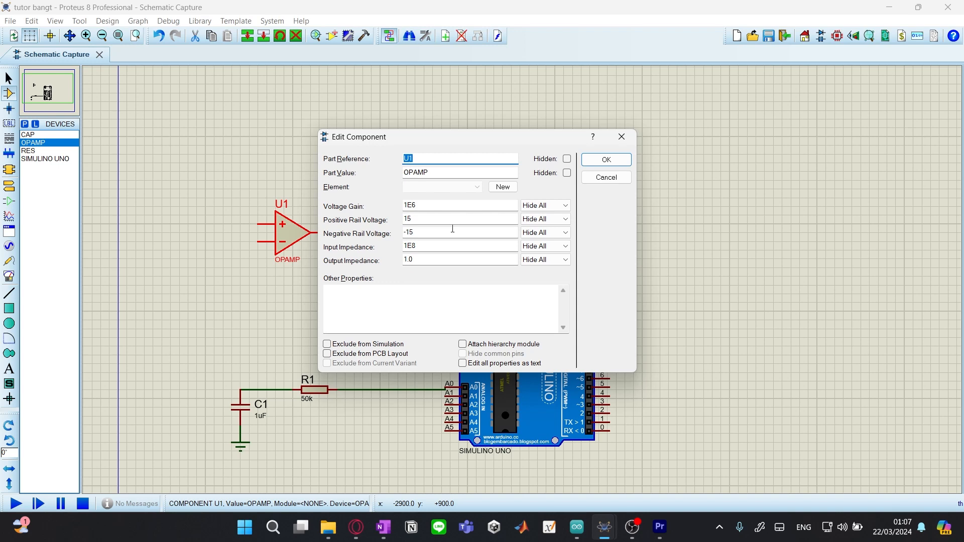
{"action": "left_click", "coordinate": [437, 243]}
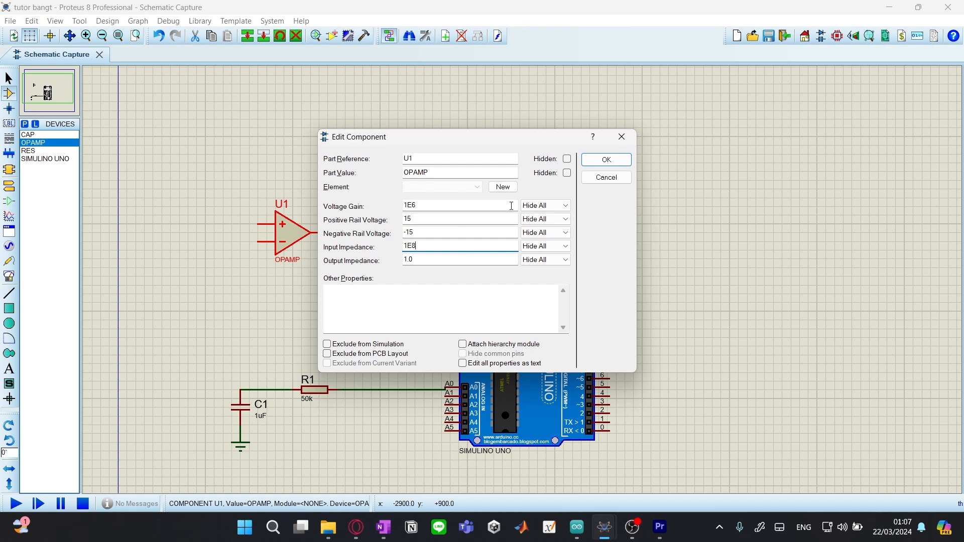
{"action": "left_click", "coordinate": [606, 159]}
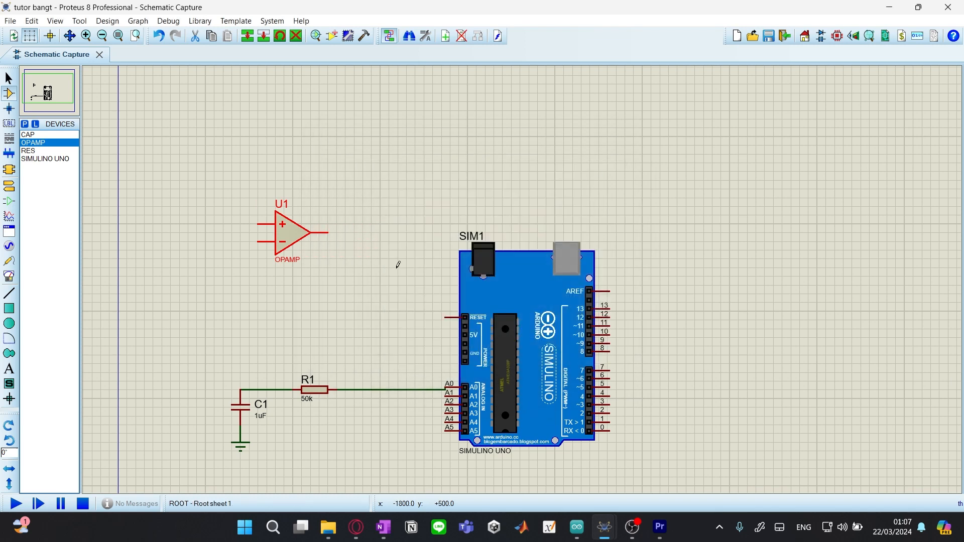
{"action": "double_click", "coordinate": [294, 232]}
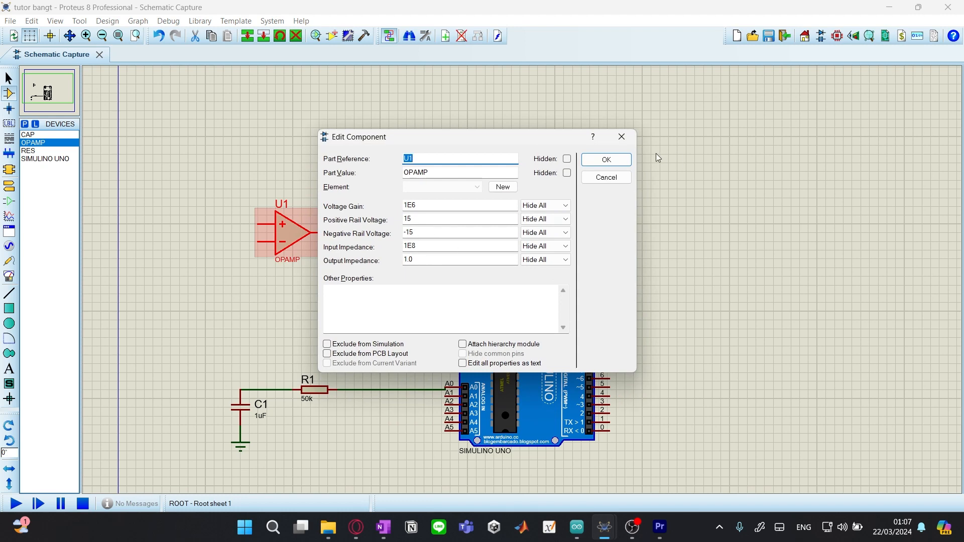
{"action": "left_click", "coordinate": [606, 159]}
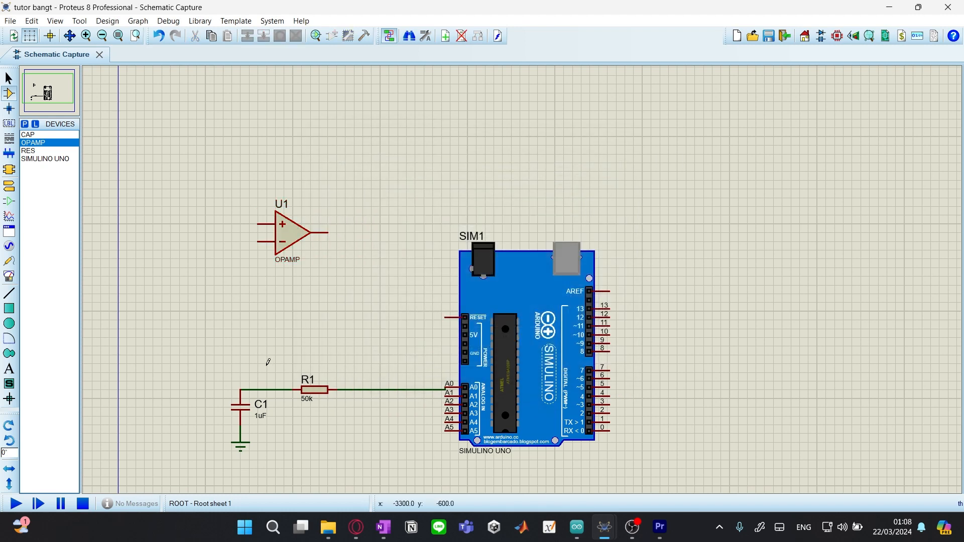
Wire the C1–R1 junction to the op-amp's non-inverting input and move the op-amp slightly up
{"action": "left_click", "coordinate": [241, 389]}
{"action": "left_click", "coordinate": [257, 224]}
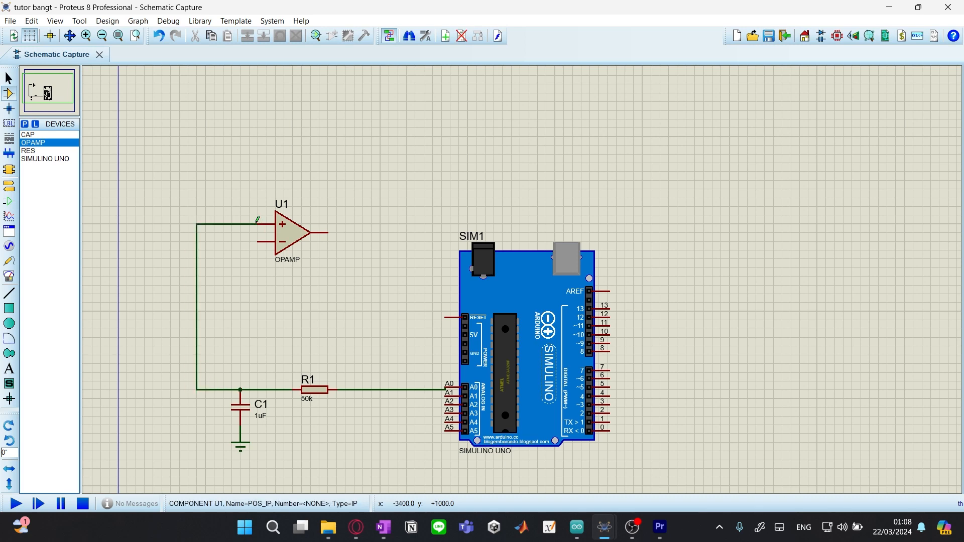
{"action": "left_click", "coordinate": [296, 233]}
{"action": "left_click_drag", "start_coordinate": [296, 233], "coordinate": [296, 208]}
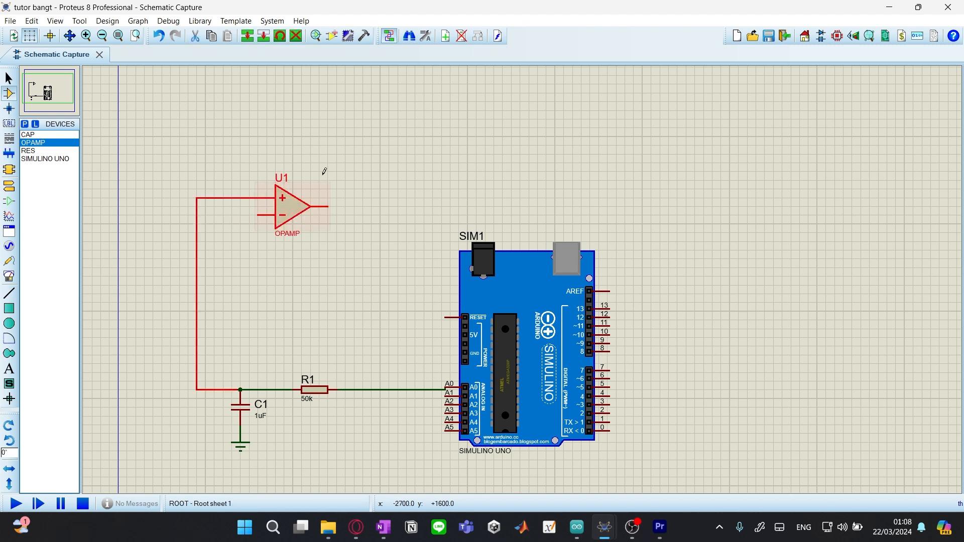
Place a resistor below op-amp U1 and rotate it anti-clockwise so it stands vertically
{"action": "middle_click", "coordinate": [323, 173]}
{"action": "left_click_drag", "start_coordinate": [296, 303], "coordinate": [296, 259]}
{"action": "left_click", "coordinate": [392, 260]}
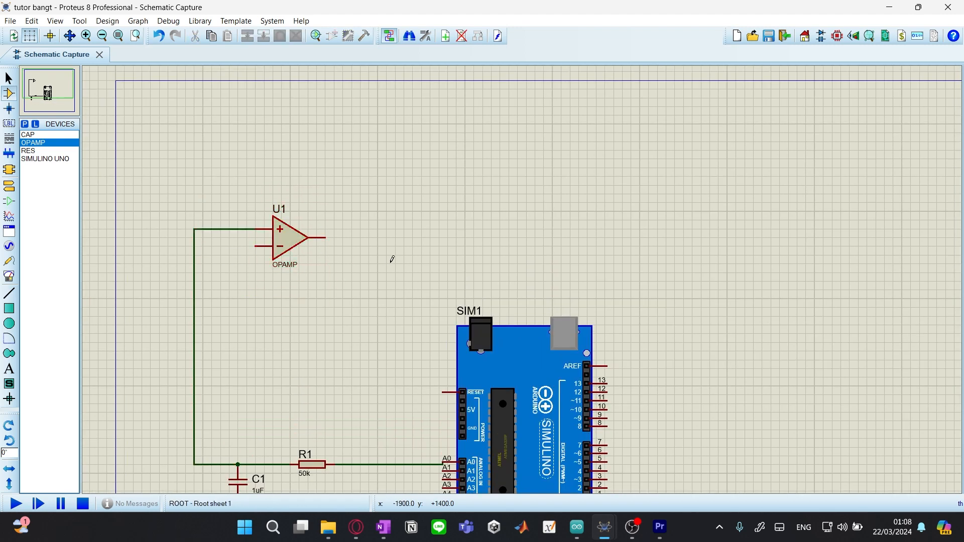
{"action": "middle_click", "coordinate": [396, 246]}
{"action": "left_click", "coordinate": [396, 224]}
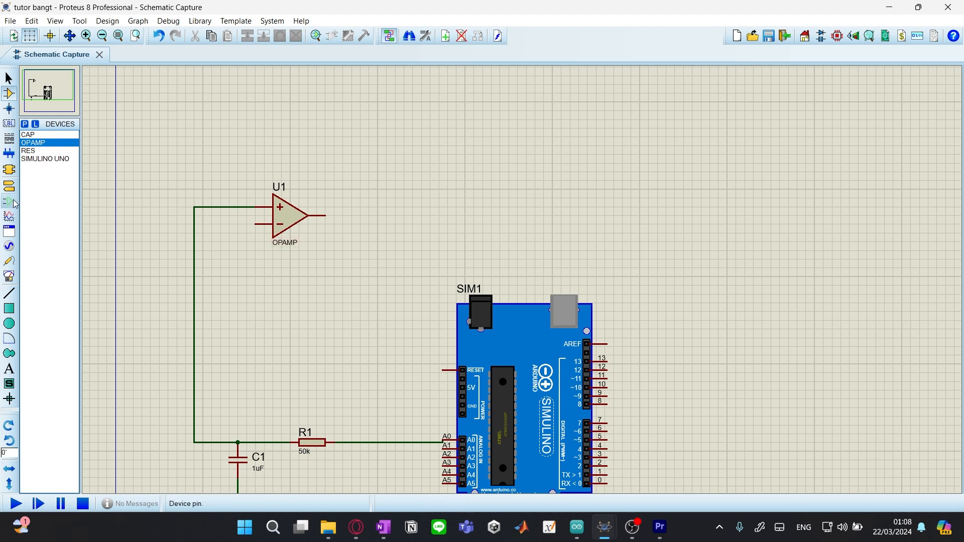
{"action": "left_click", "coordinate": [28, 151]}
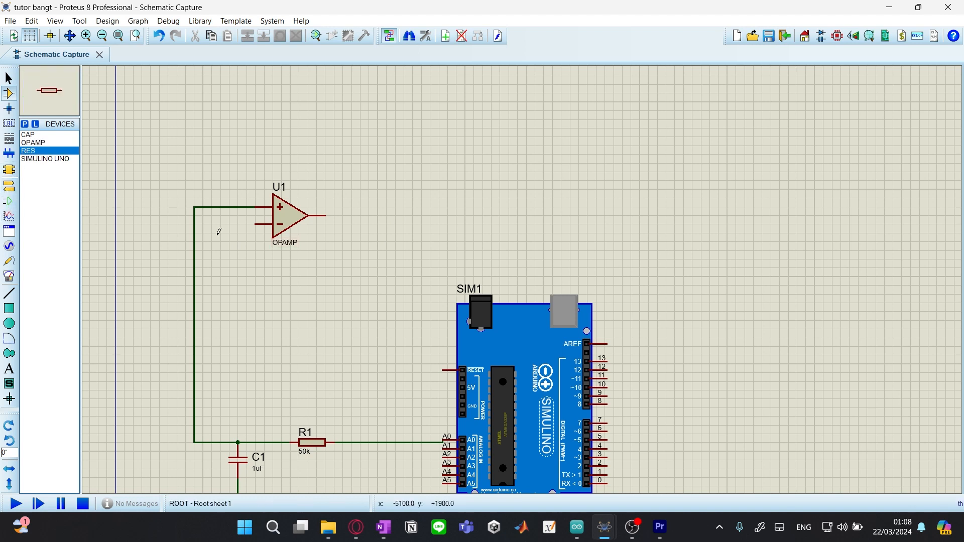
{"action": "left_click", "coordinate": [292, 271]}
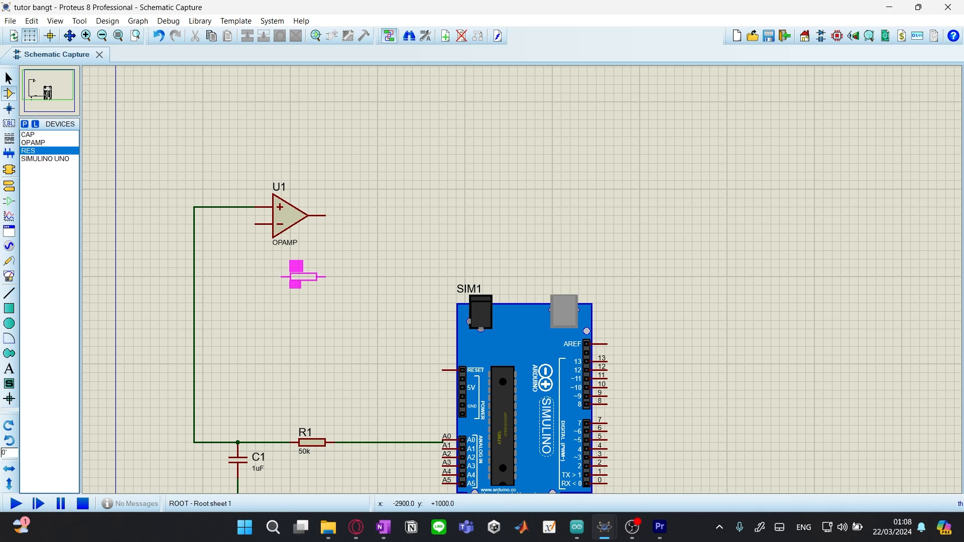
{"action": "left_click", "coordinate": [289, 278]}
{"action": "right_click", "coordinate": [290, 281]}
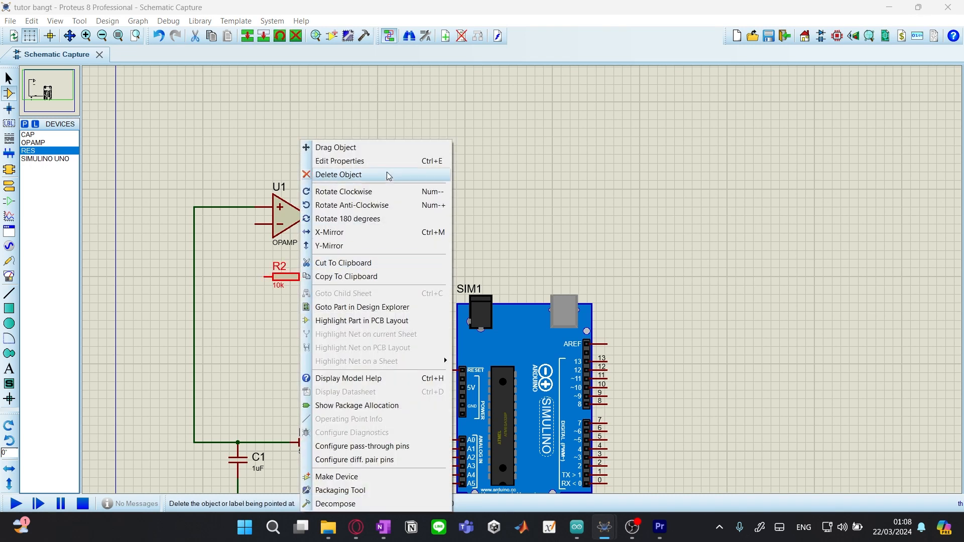
{"action": "left_click", "coordinate": [395, 206]}
Place a second resistor directly below R2 and rotate it anti-clockwise in line with it
{"action": "left_click", "coordinate": [294, 334]}
{"action": "left_click", "coordinate": [295, 334]}
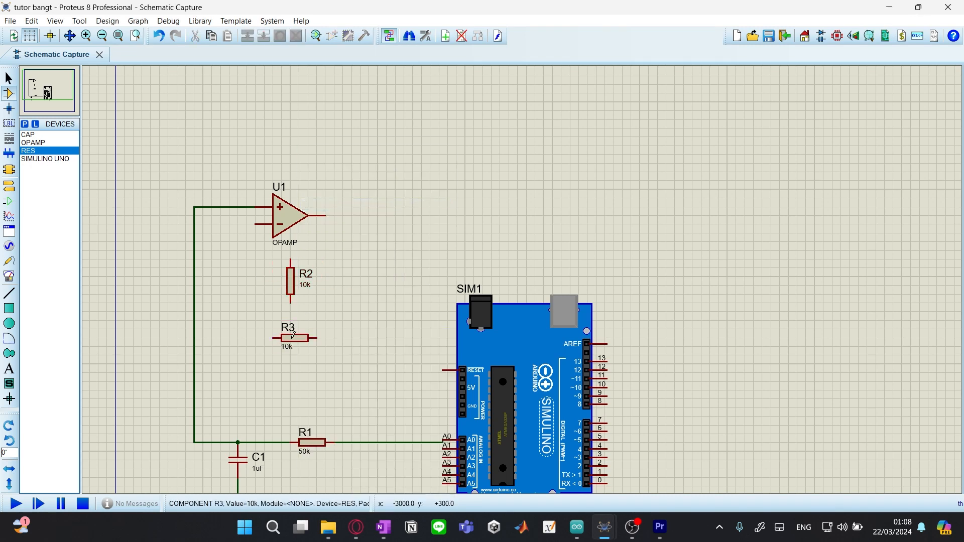
{"action": "right_click", "coordinate": [301, 331]}
{"action": "left_click", "coordinate": [372, 205]}
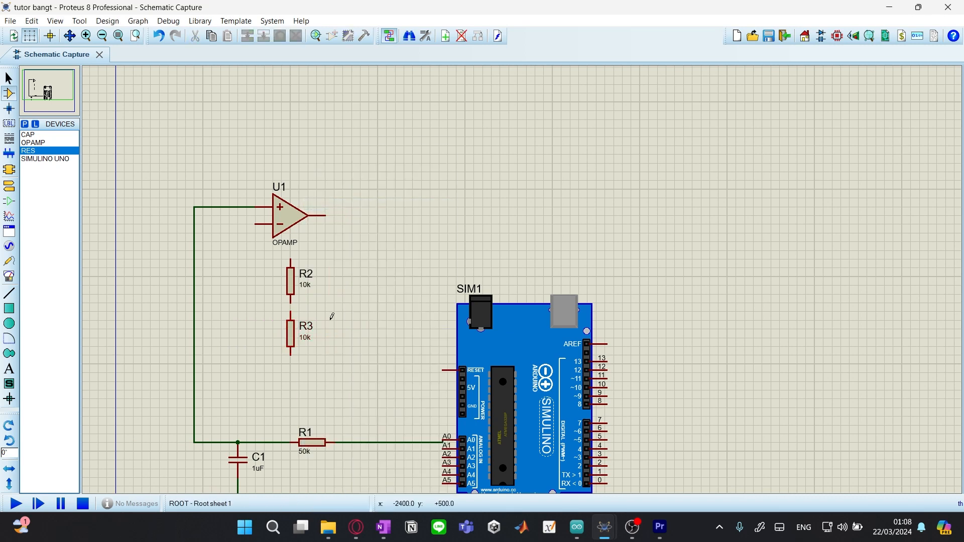
Wire the op-amp's inverting input to the R2–R3 junction and attach a ground terminal to R3's lower pin
{"action": "left_click", "coordinate": [257, 223]}
{"action": "left_click", "coordinate": [290, 303]}
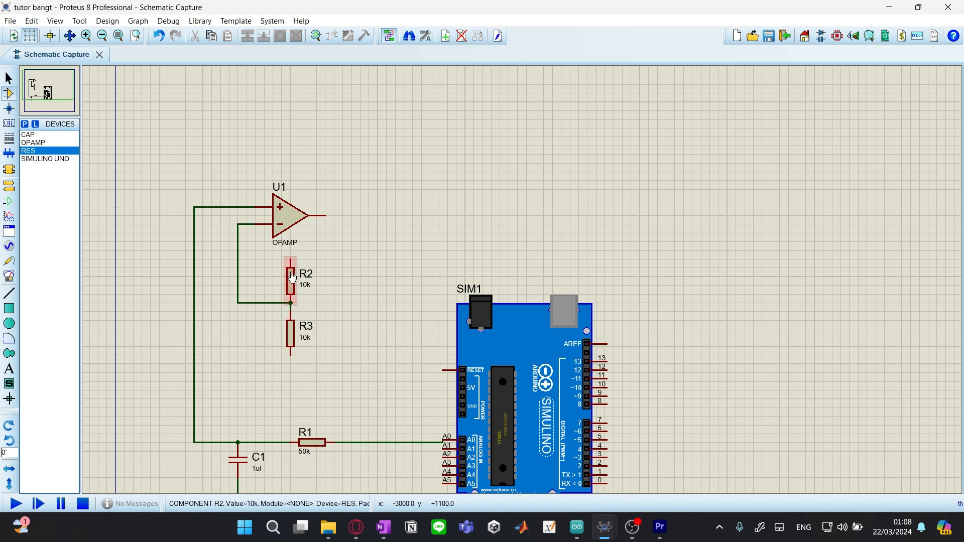
{"action": "left_click", "coordinate": [9, 186]}
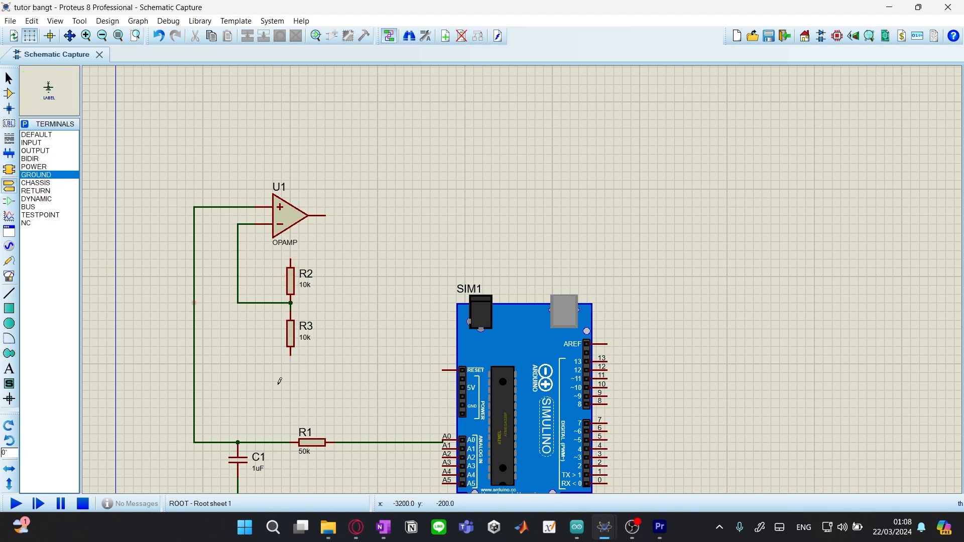
{"action": "left_click", "coordinate": [290, 372]}
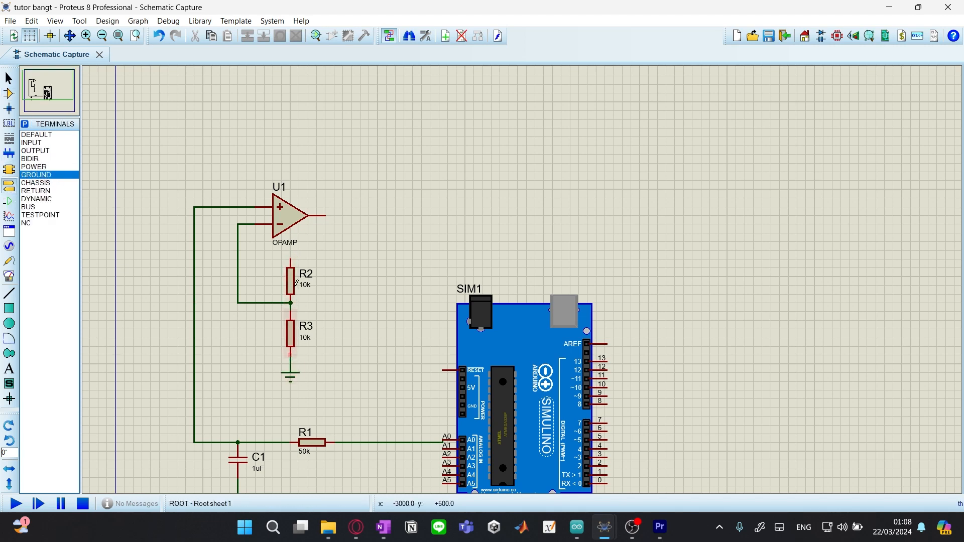
Wire the upper pin of R2 to the op-amp's output to close the feedback loop
{"action": "left_click", "coordinate": [291, 260]}
{"action": "left_click", "coordinate": [359, 259]}
{"action": "left_click", "coordinate": [330, 215]}
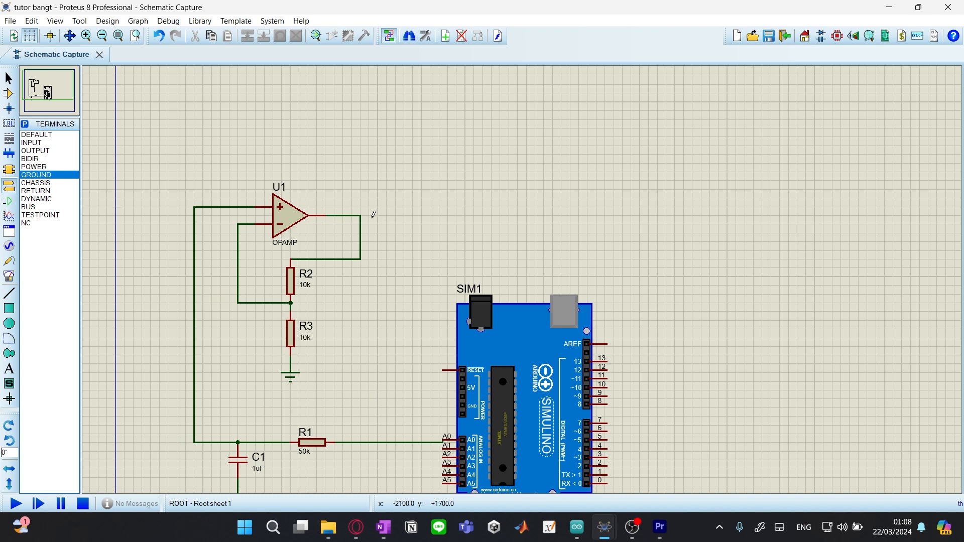
Place a horizontal resistor to the right of the op-amp and wire its left pin to the op-amp's output
{"action": "middle_click", "coordinate": [413, 213]}
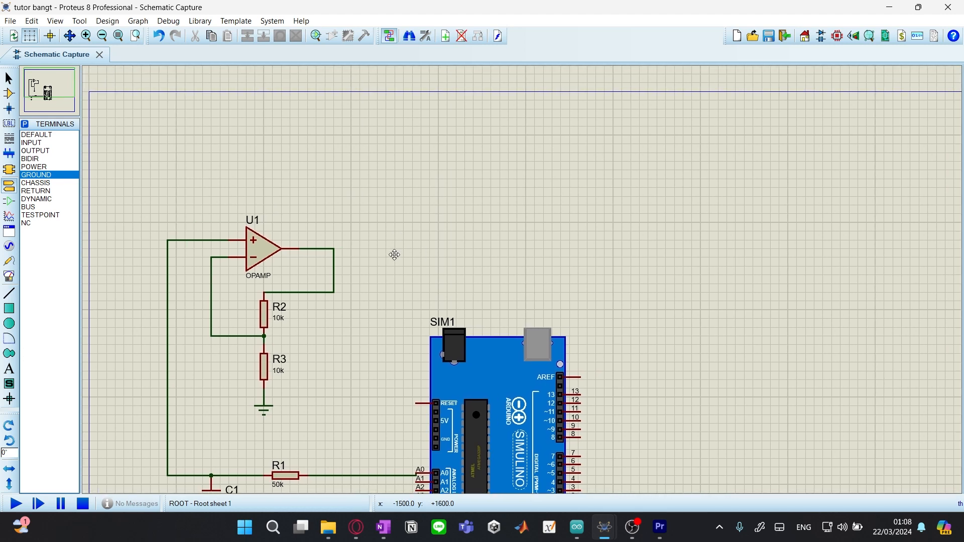
{"action": "left_click", "coordinate": [390, 257]}
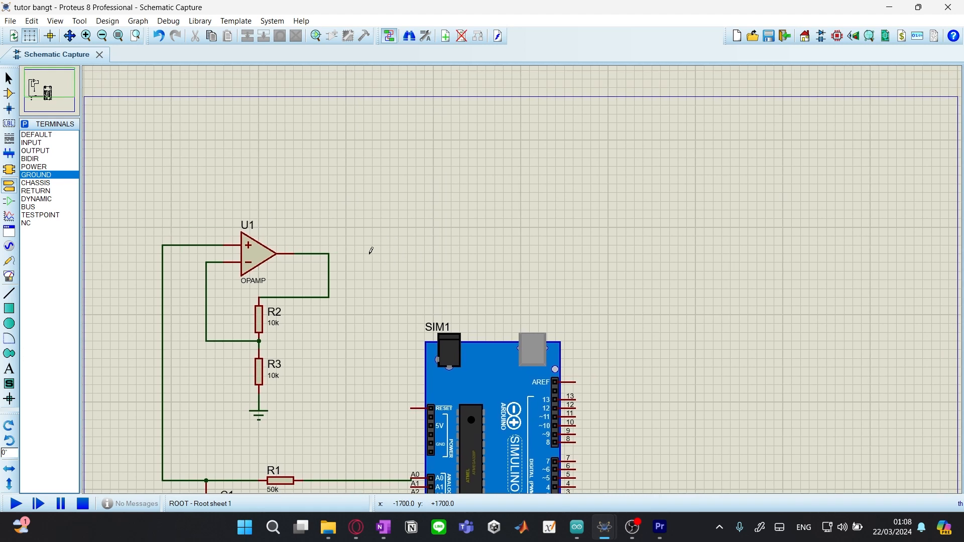
{"action": "left_click", "coordinate": [9, 246]}
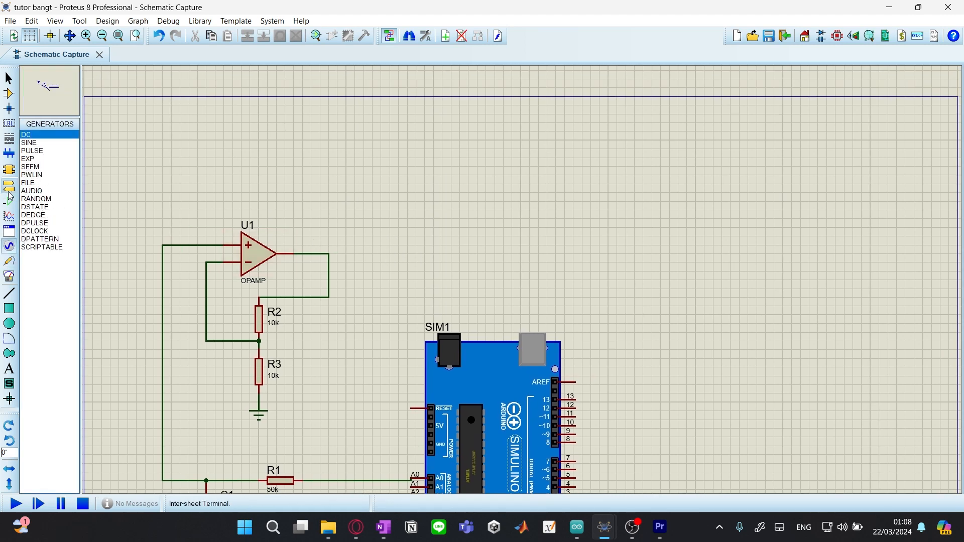
{"action": "left_click", "coordinate": [9, 186]}
{"action": "left_click", "coordinate": [9, 93]}
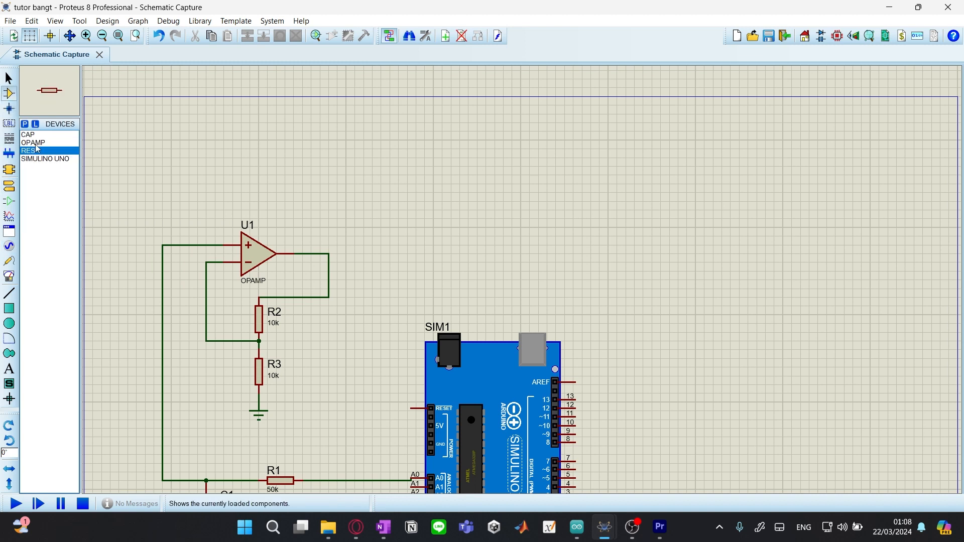
{"action": "left_click", "coordinate": [420, 253]}
{"action": "left_click", "coordinate": [329, 254]}
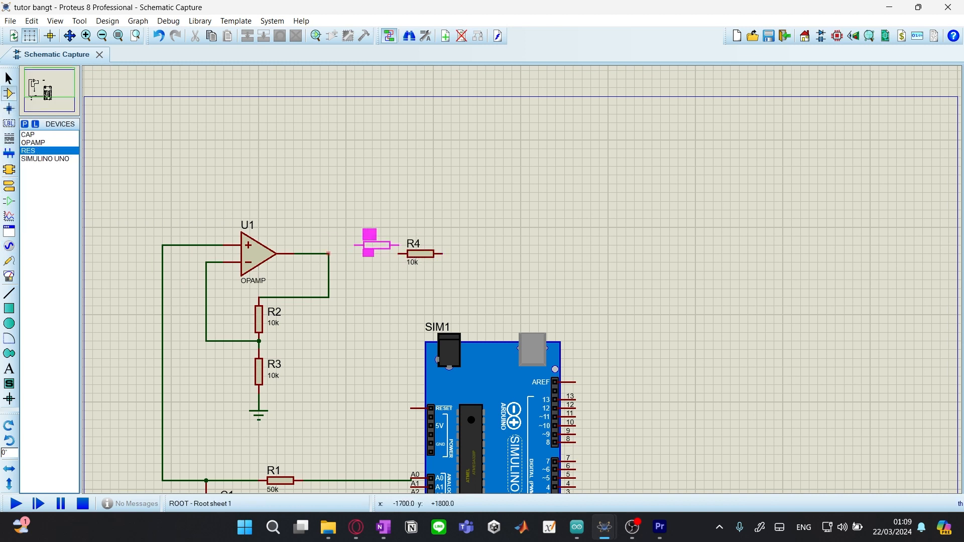
{"action": "left_click", "coordinate": [400, 253]}
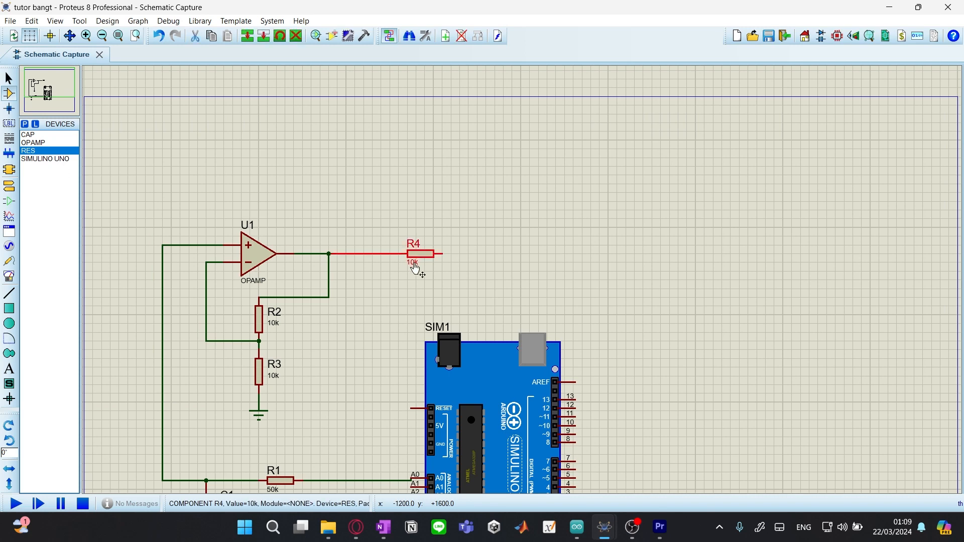
Set the value of resistor R4 to 100G
{"action": "double_click", "coordinate": [415, 263]}
{"action": "type", "text": "100G"}
{"action": "key", "text": "Return"}
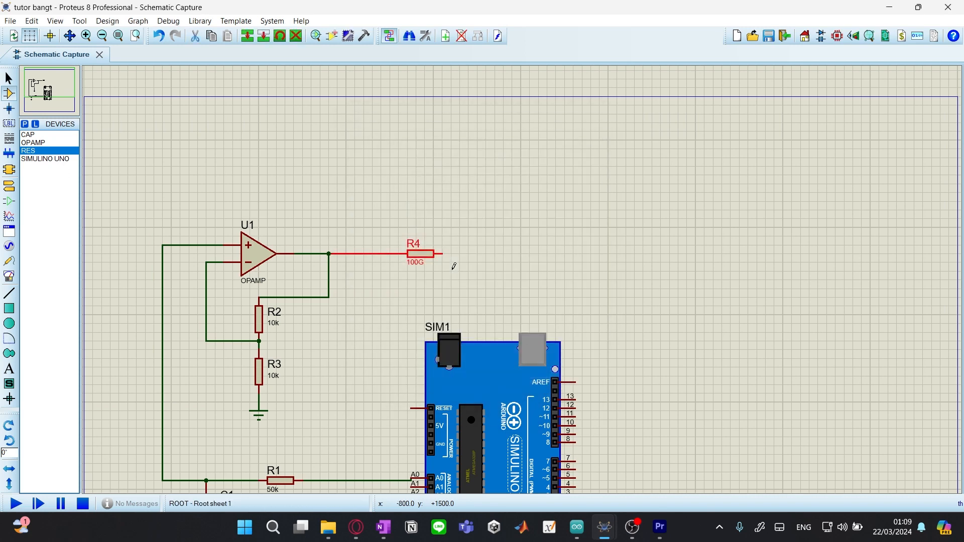
Move resistor R4 slightly further right, away from the op-amp's output junction
{"action": "left_click", "coordinate": [462, 260]}
{"action": "left_click_drag", "start_coordinate": [501, 249], "coordinate": [418, 308]}
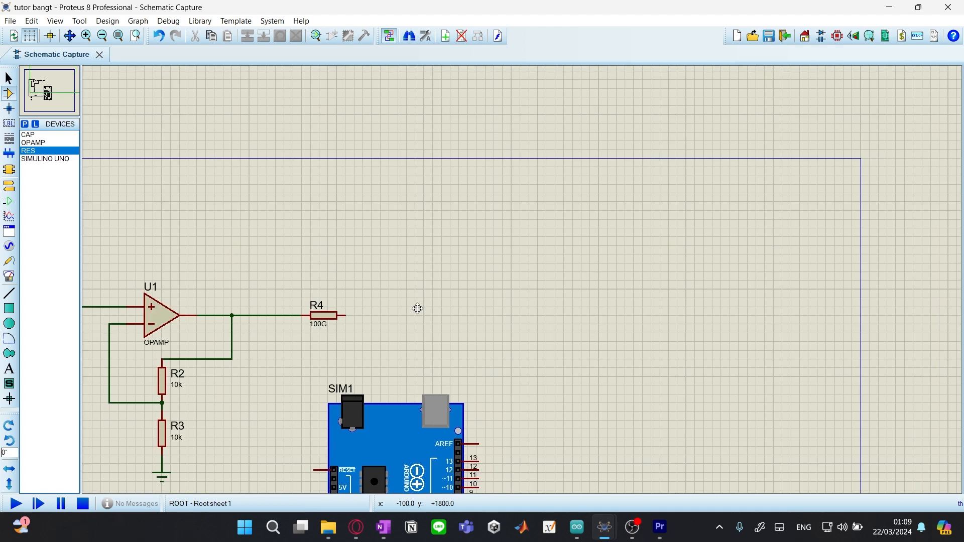
{"action": "left_click", "coordinate": [324, 318]}
{"action": "left_click", "coordinate": [472, 280]}
{"action": "left_click_drag", "start_coordinate": [471, 279], "coordinate": [446, 306]}
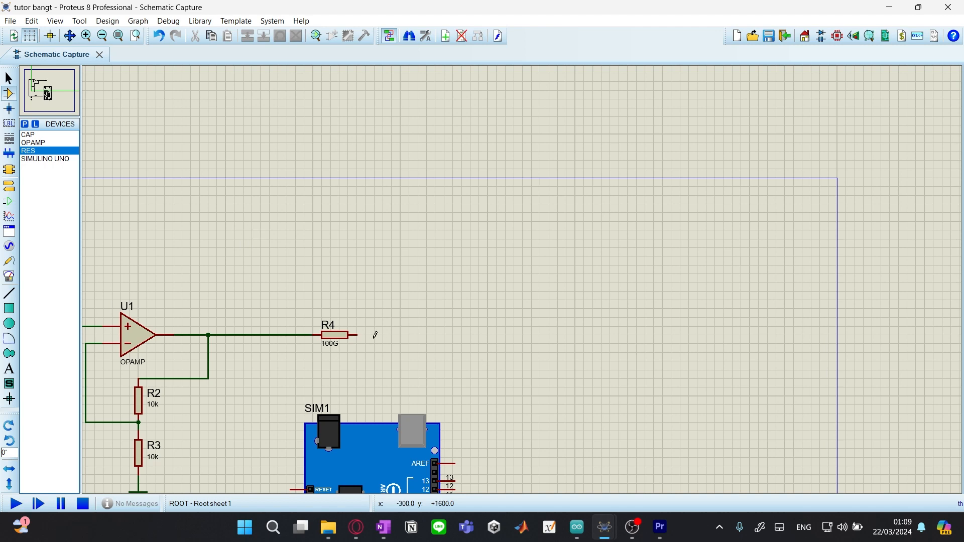
Place a resistor above and to the right of R4 and rotate it anti-clockwise to stand vertically
{"action": "left_click", "coordinate": [440, 187]}
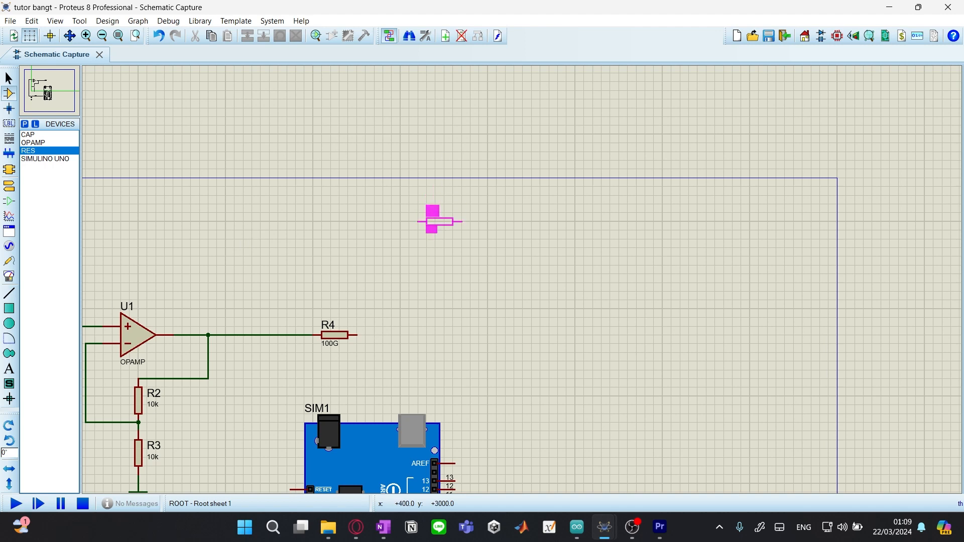
{"action": "left_click", "coordinate": [440, 213]}
{"action": "right_click", "coordinate": [455, 209]}
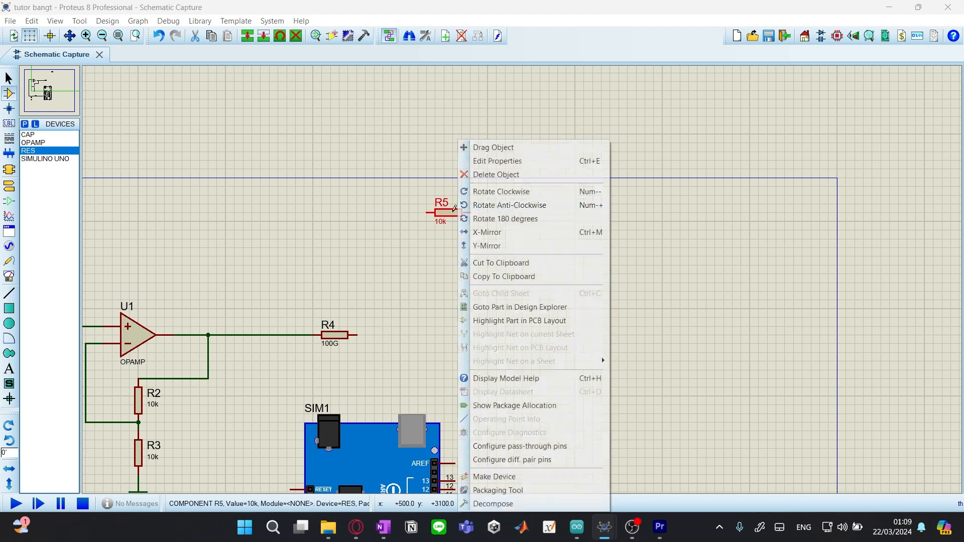
{"action": "left_click", "coordinate": [512, 246]}
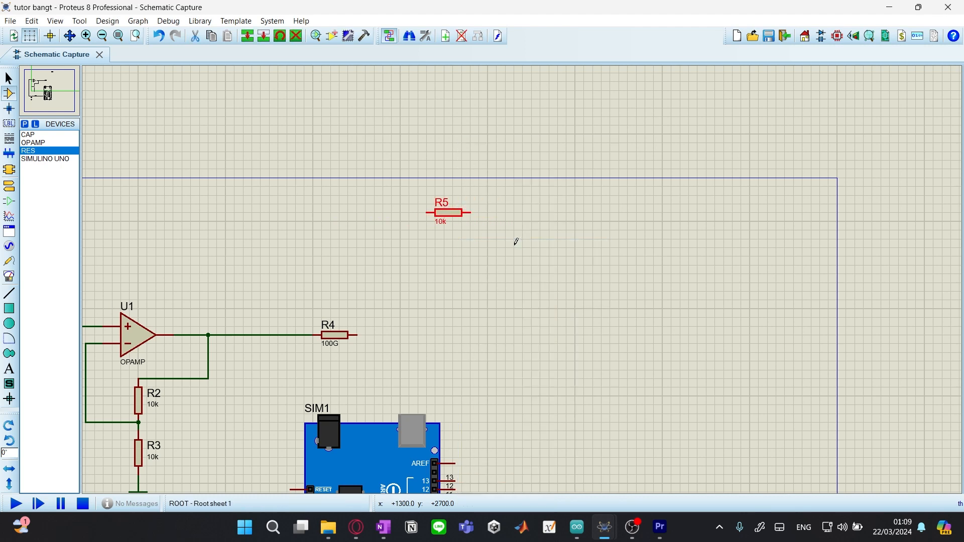
{"action": "right_click", "coordinate": [461, 219]}
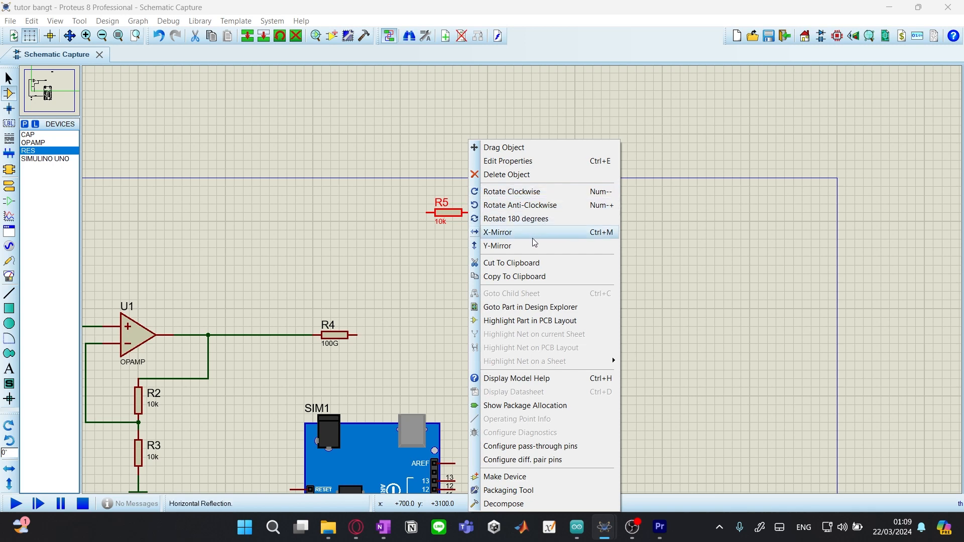
{"action": "left_click", "coordinate": [530, 205]}
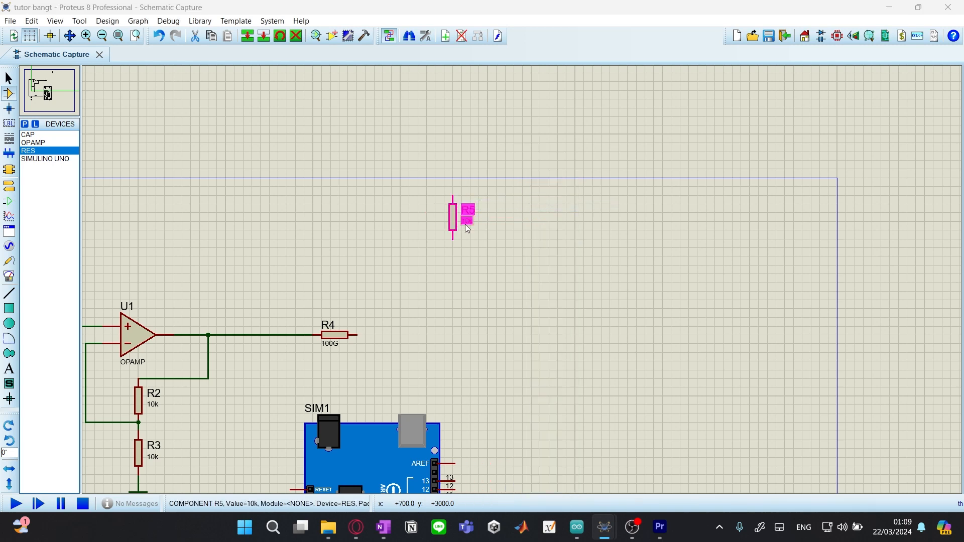
Set the value of the vertical resistor R5 to 1G
{"action": "double_click", "coordinate": [465, 224]}
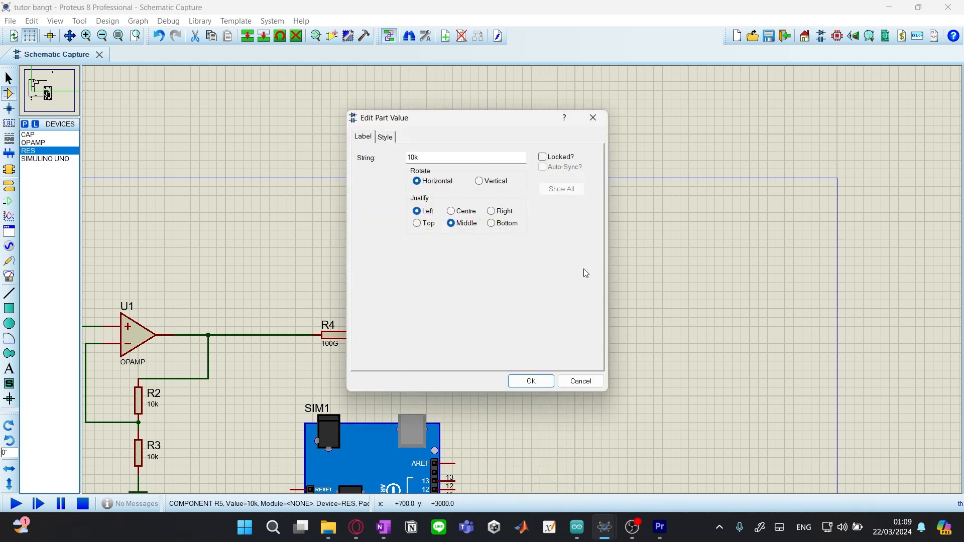
{"action": "double_click", "coordinate": [450, 159]}
{"action": "type", "text": "1G"}
{"action": "key", "text": "Return"}
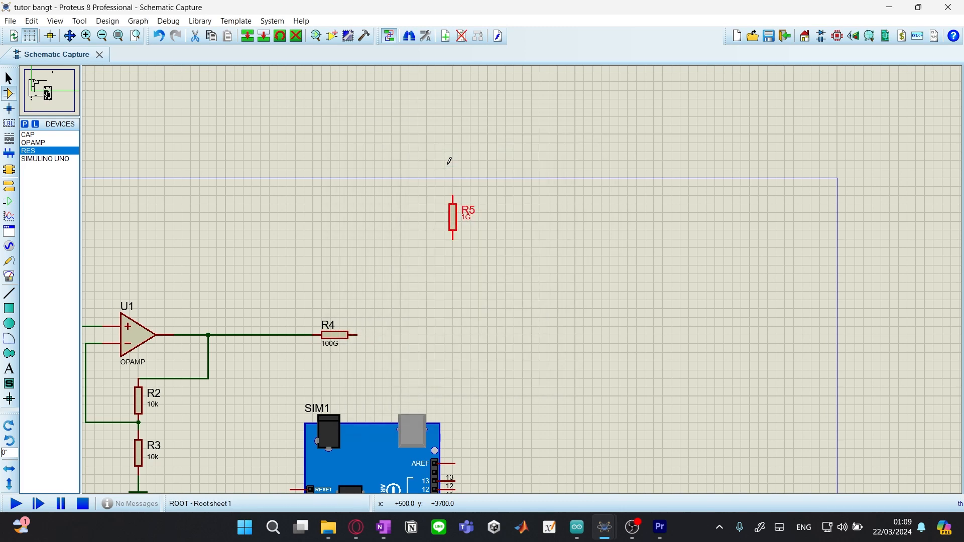
{"action": "left_click", "coordinate": [437, 347]}
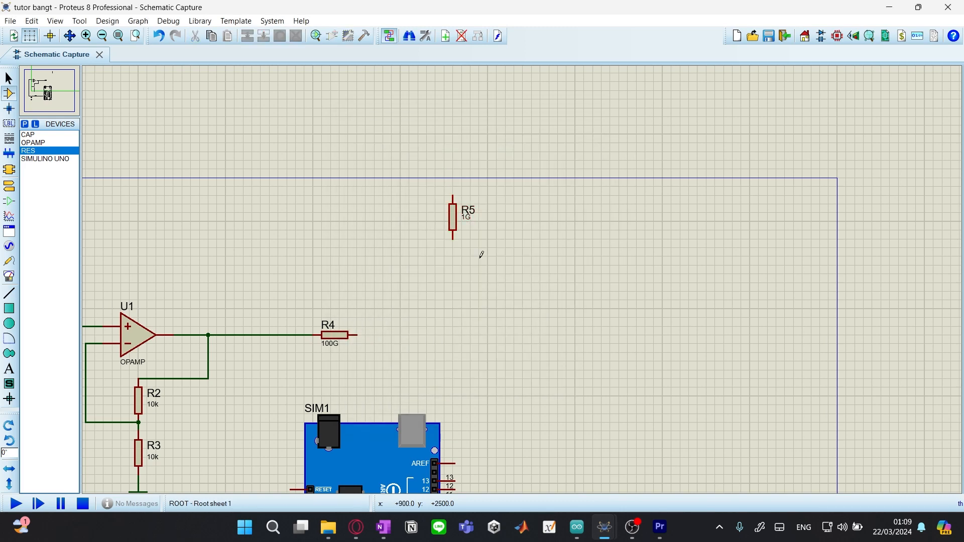
Place two horizontal resistors, one above the other, to the right of R4 and below R5
{"action": "left_click", "coordinate": [508, 304]}
{"action": "left_click", "coordinate": [483, 309]}
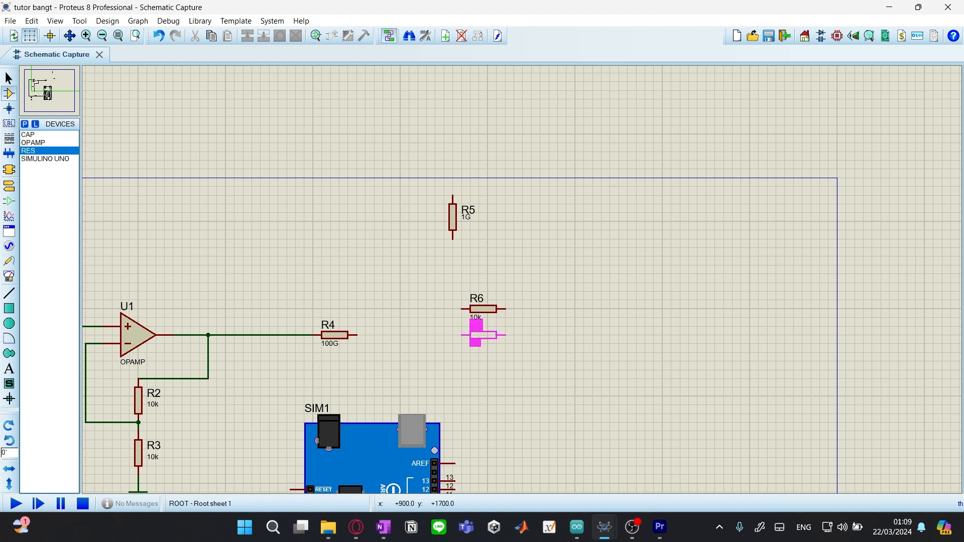
{"action": "left_click", "coordinate": [483, 335]}
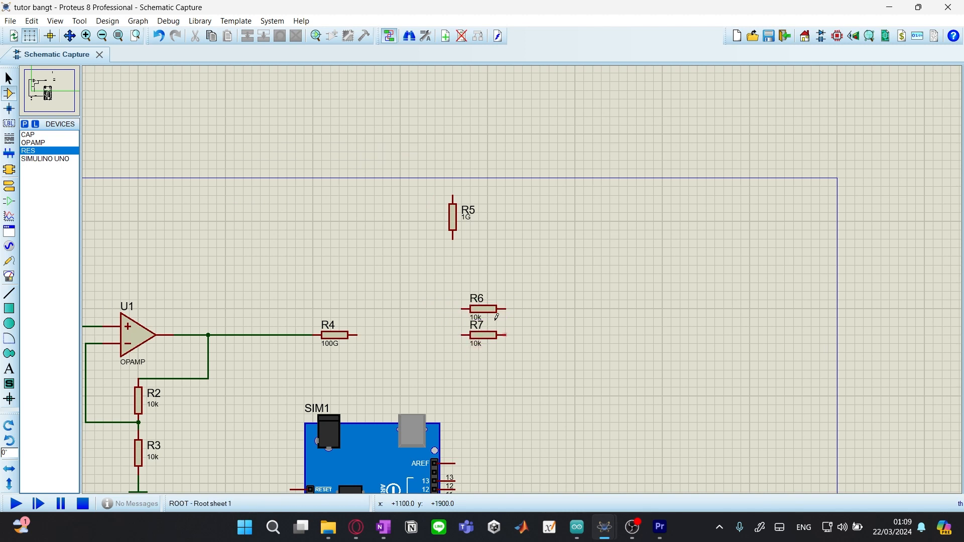
Set the value of resistor R6 to 100M and that of resistor R7 to 6.8k
{"action": "double_click", "coordinate": [475, 318]}
{"action": "type", "text": "100M"}
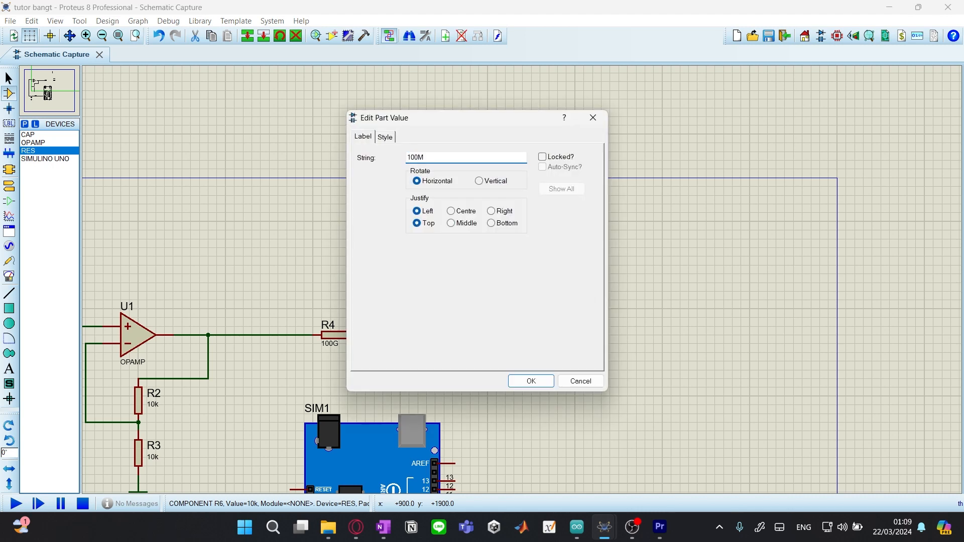
{"action": "key", "text": "Return"}
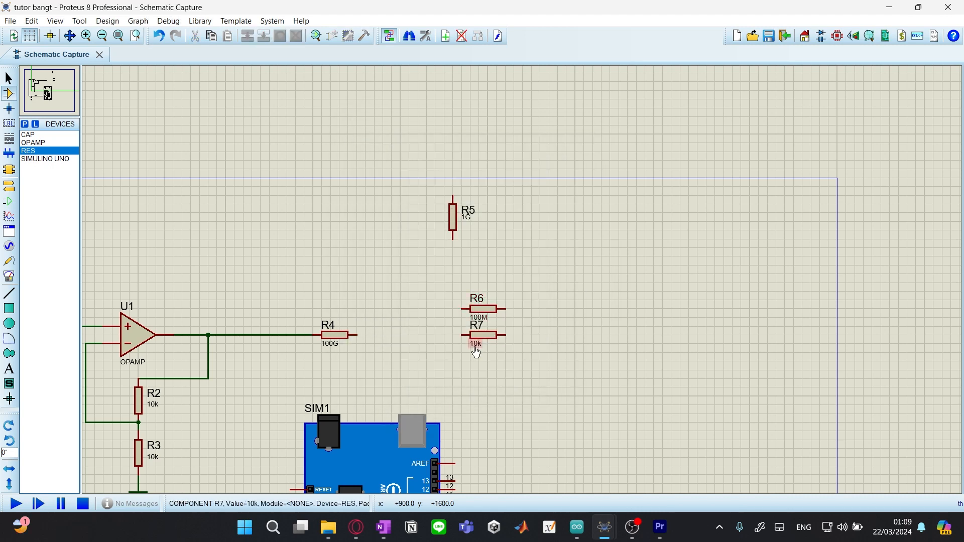
{"action": "double_click", "coordinate": [476, 350]}
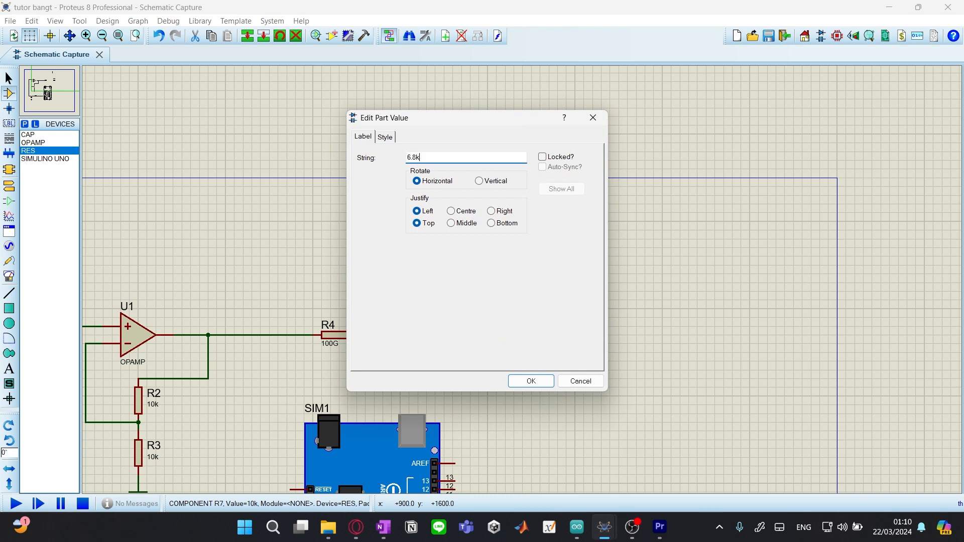
{"action": "key", "text": "Return"}
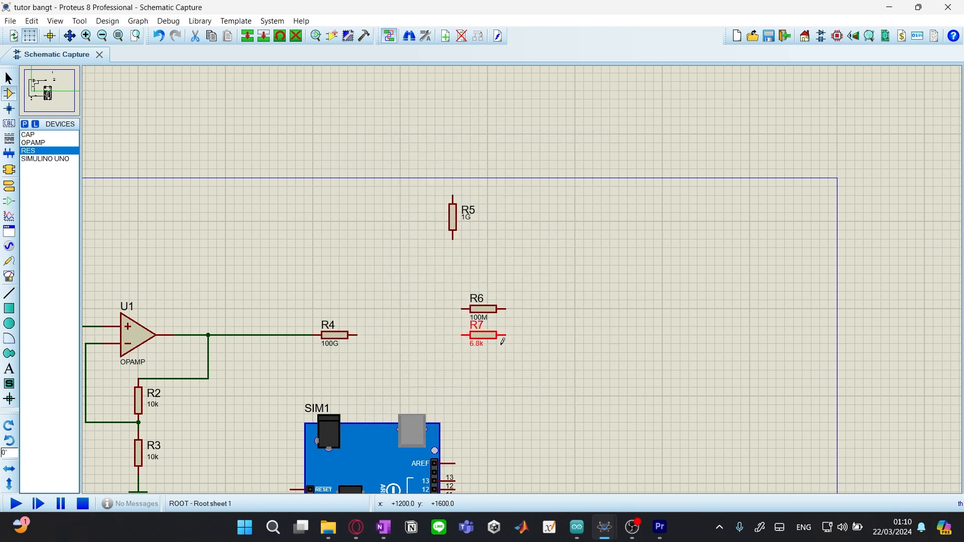
{"action": "left_click", "coordinate": [583, 327]}
Place a resistor between R4 and R7 and rotate it anti-clockwise to stand vertically
{"action": "left_click", "coordinate": [428, 331]}
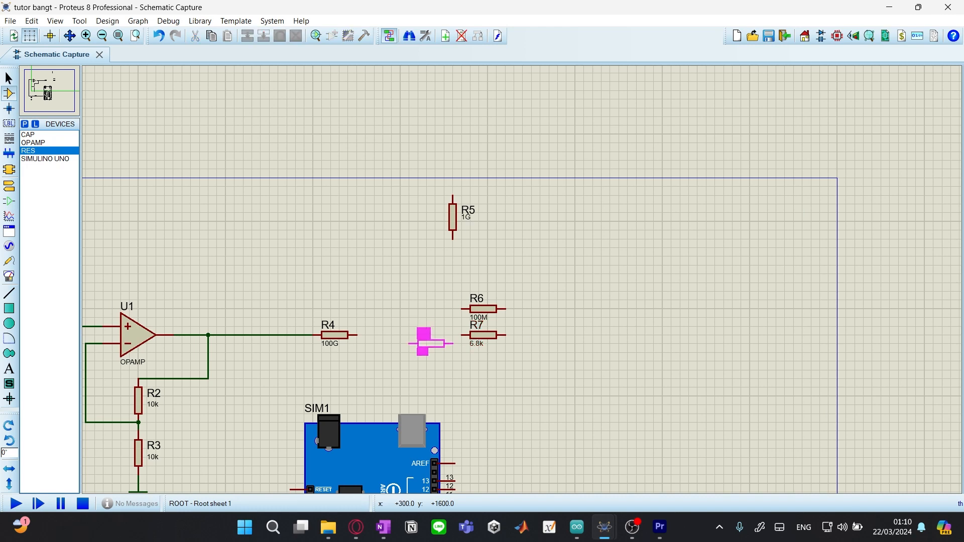
{"action": "left_click", "coordinate": [430, 344]}
{"action": "right_click", "coordinate": [436, 344]}
{"action": "left_click", "coordinate": [511, 208]}
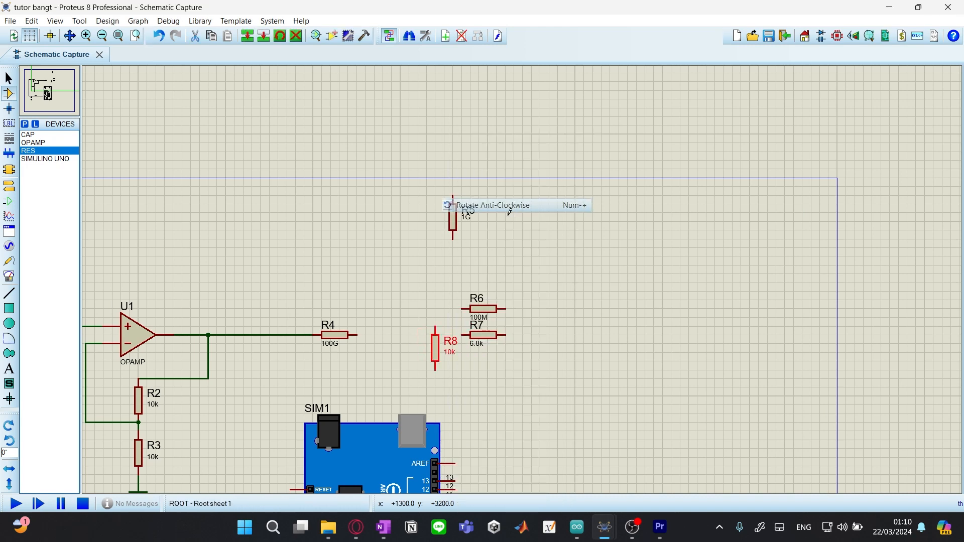
Set the value of resistor R8 to 200
{"action": "double_click", "coordinate": [448, 335]}
{"action": "left_click", "coordinate": [580, 381]}
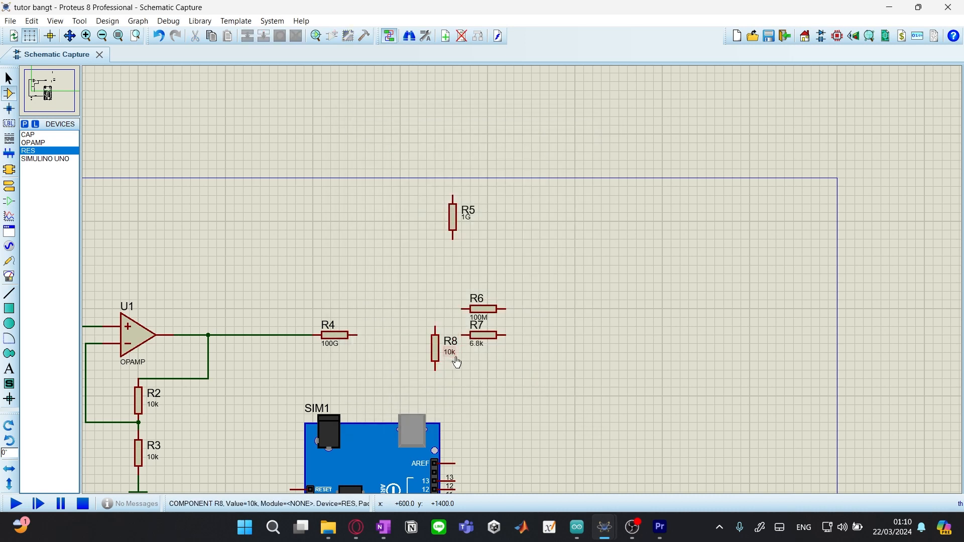
{"action": "double_click", "coordinate": [451, 352]}
{"action": "type", "text": "200"}
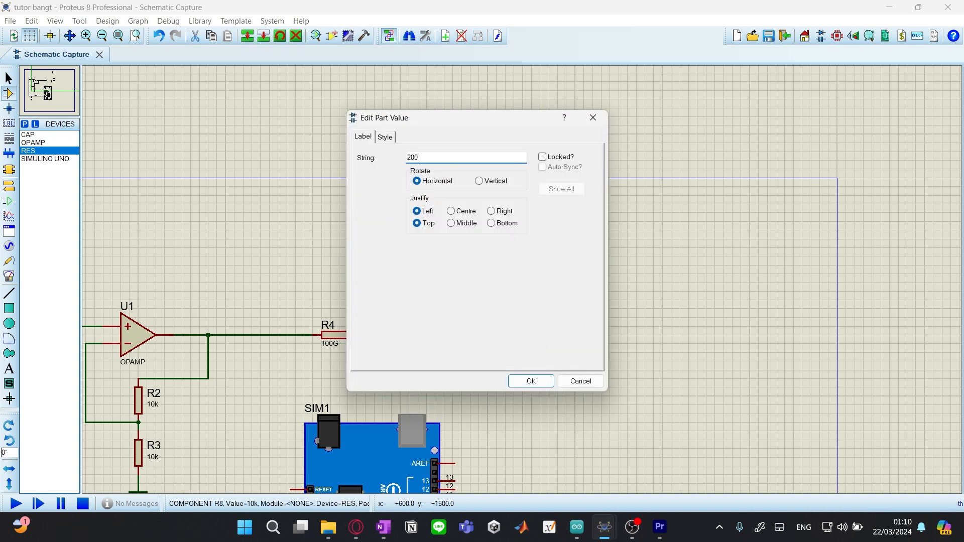
{"action": "key", "text": "Return"}
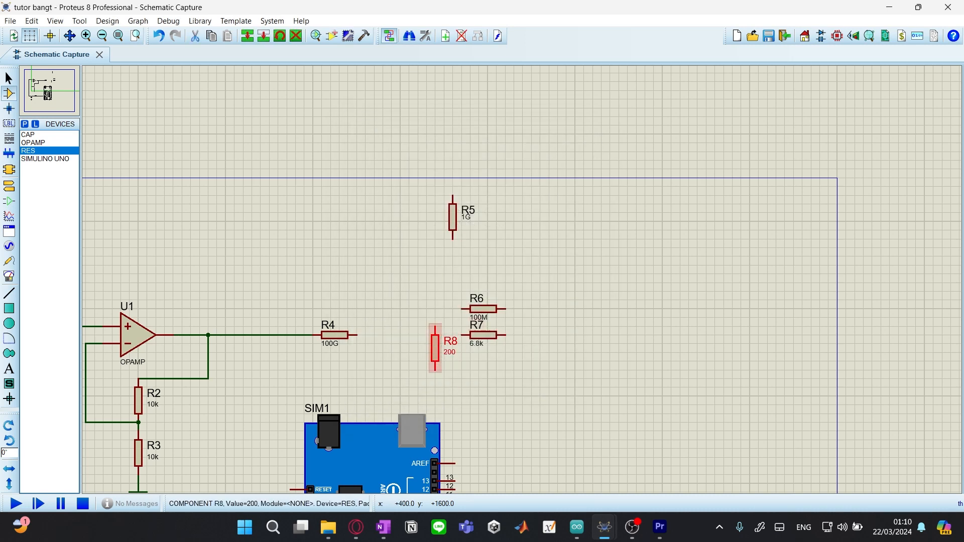
Move R8 slightly down and wire its upper pin to the left pins of R7 and R6
{"action": "left_click_drag", "start_coordinate": [435, 343], "coordinate": [435, 352]}
{"action": "left_click", "coordinate": [535, 349]}
{"action": "left_click", "coordinate": [436, 333]}
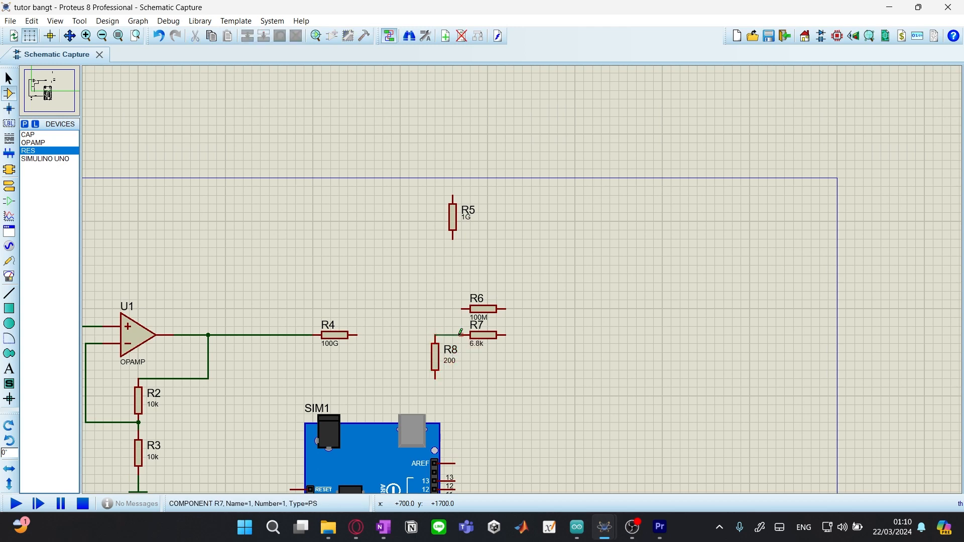
{"action": "left_click", "coordinate": [462, 334]}
{"action": "left_click", "coordinate": [462, 309]}
Move R5 in line above the left pin of R6 and wire its lower pin to that pin
{"action": "left_click_drag", "start_coordinate": [455, 221], "coordinate": [464, 221]}
{"action": "left_click", "coordinate": [462, 308]}
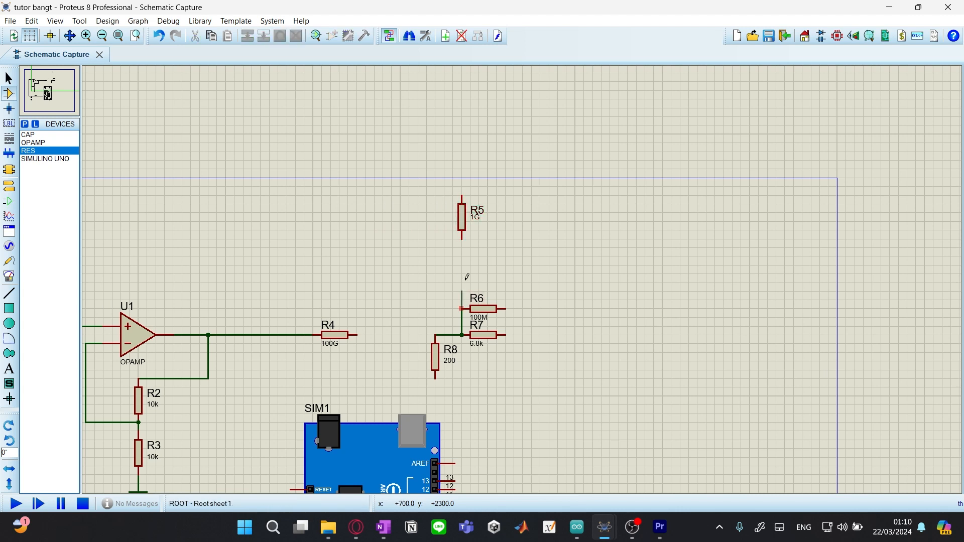
{"action": "left_click", "coordinate": [461, 239]}
{"action": "left_click", "coordinate": [10, 182]}
{"action": "left_click", "coordinate": [35, 174]}
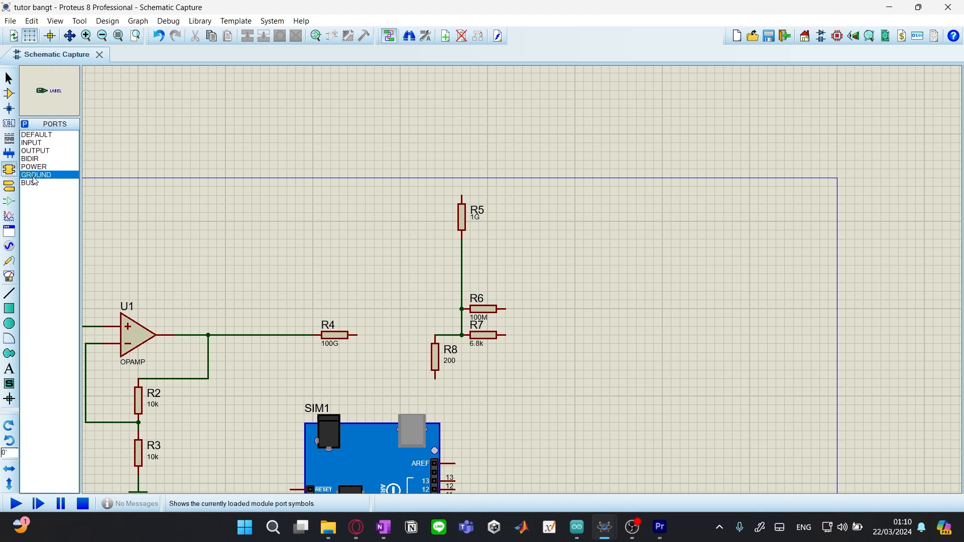
{"action": "left_click", "coordinate": [552, 379]}
{"action": "right_click", "coordinate": [567, 375]}
{"action": "left_click", "coordinate": [590, 159]}
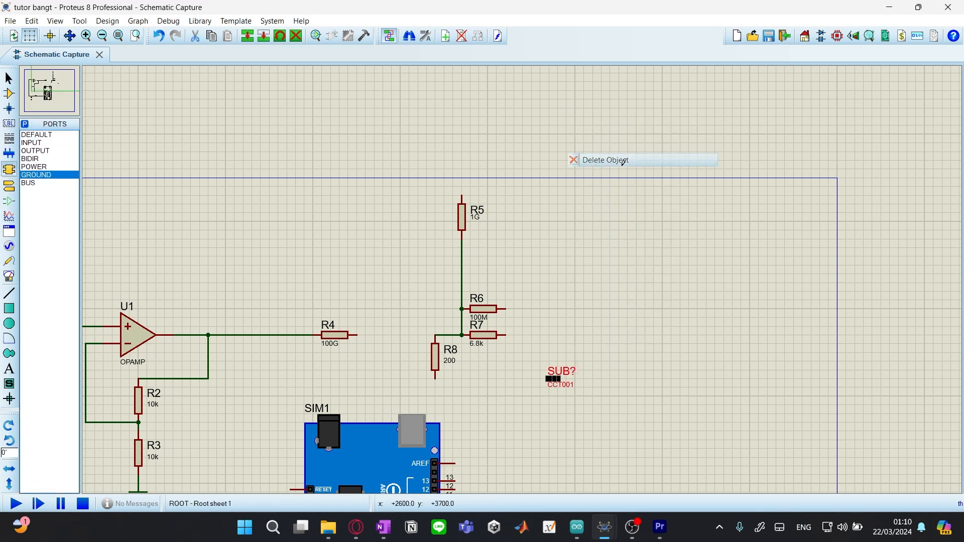
Place a ground terminal to the right of R8, below R7
{"action": "left_click", "coordinate": [9, 185]}
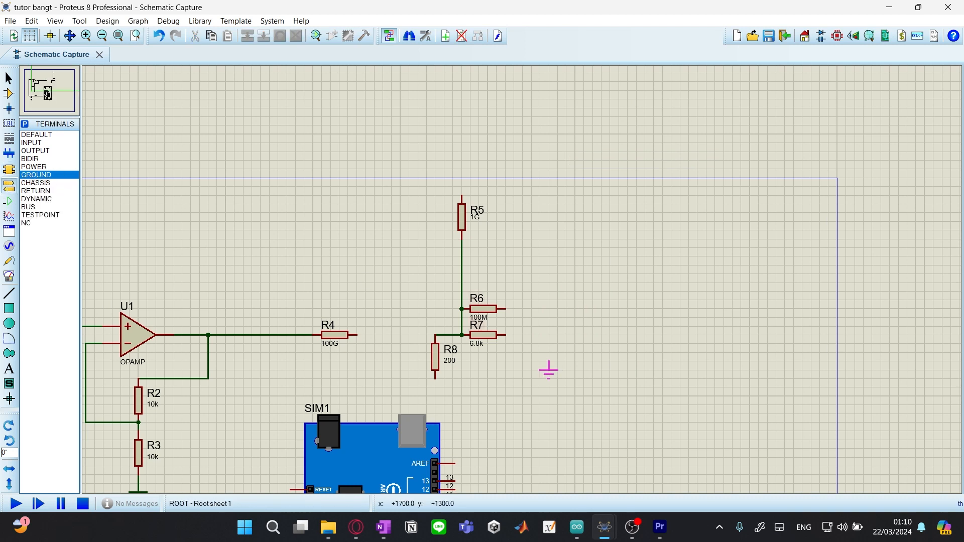
{"action": "left_click", "coordinate": [540, 387]}
{"action": "left_click", "coordinate": [435, 379]}
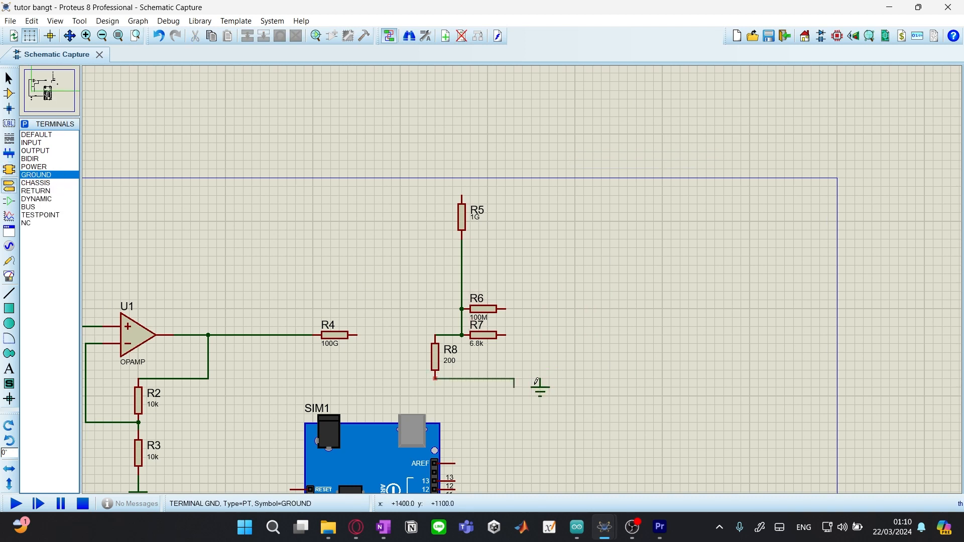
{"action": "right_click", "coordinate": [530, 378]}
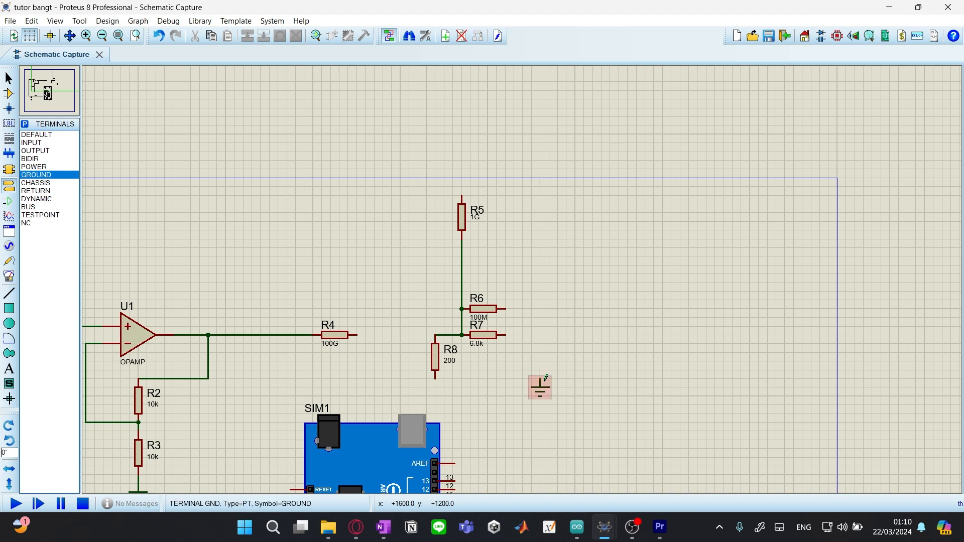
{"action": "left_click", "coordinate": [540, 391]}
{"action": "left_click", "coordinate": [541, 394]}
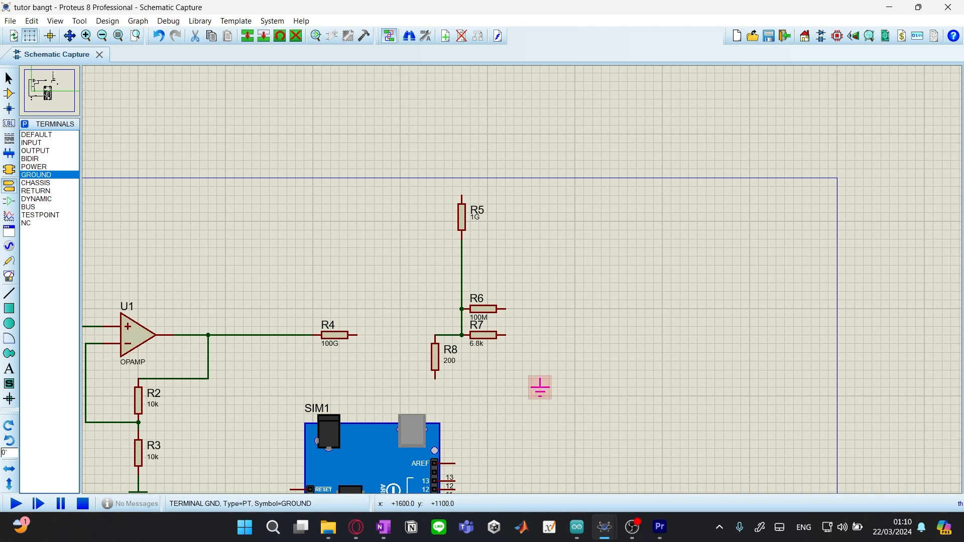
{"action": "left_click", "coordinate": [540, 403]}
{"action": "right_click", "coordinate": [539, 387]}
{"action": "left_click", "coordinate": [531, 334]}
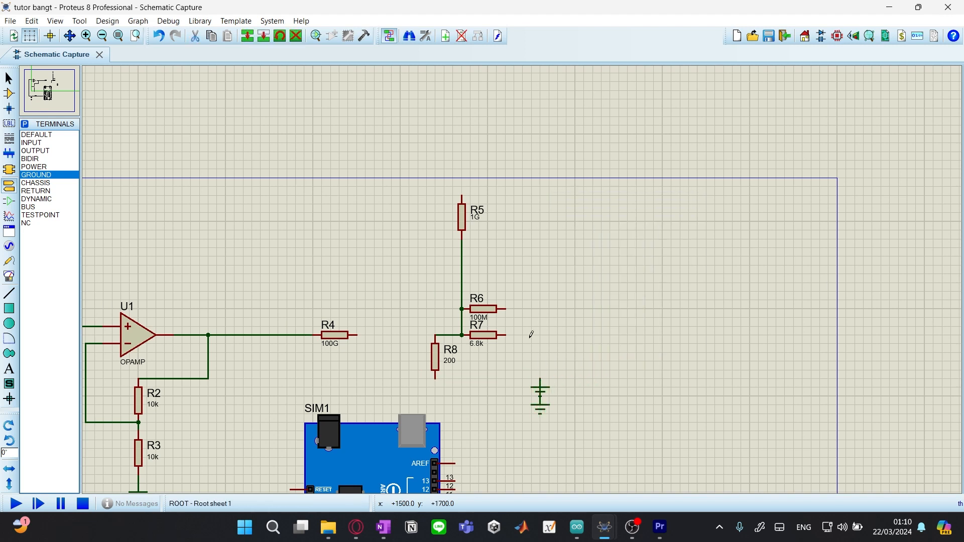
{"action": "key", "text": "ctrl+z"}
Move the ground terminal slightly down and wire the lower pin of R8 to it
{"action": "left_click", "coordinate": [542, 390]}
{"action": "left_click_drag", "start_coordinate": [541, 391], "coordinate": [541, 399]}
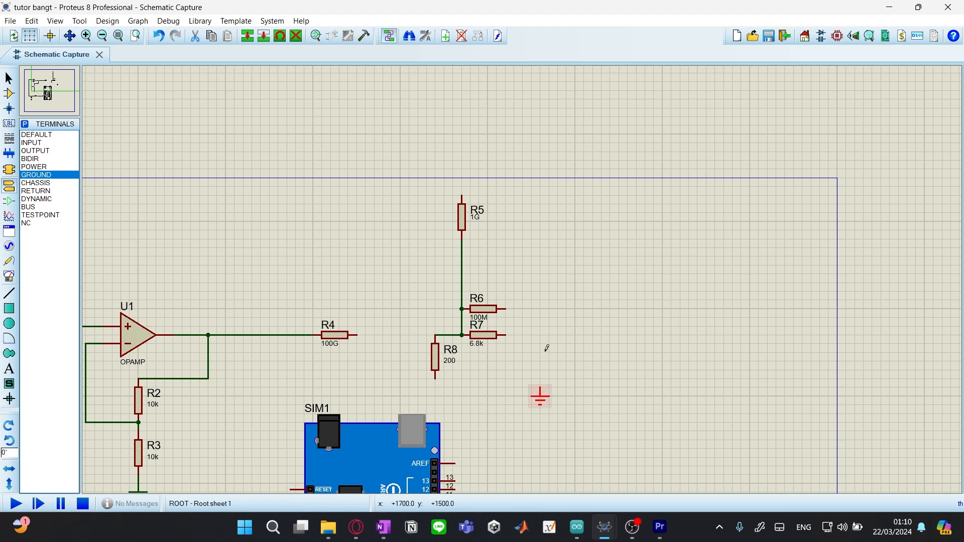
{"action": "left_click", "coordinate": [435, 379]}
{"action": "left_click", "coordinate": [540, 387]}
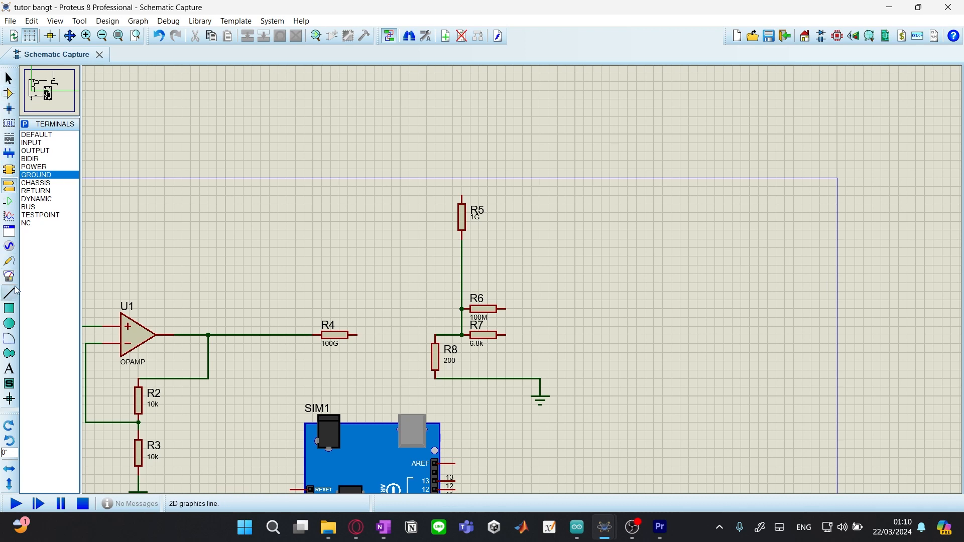
Search the parts library for "cell" and add the CELL battery to the device list
{"action": "left_click", "coordinate": [9, 93]}
{"action": "left_click", "coordinate": [25, 124]}
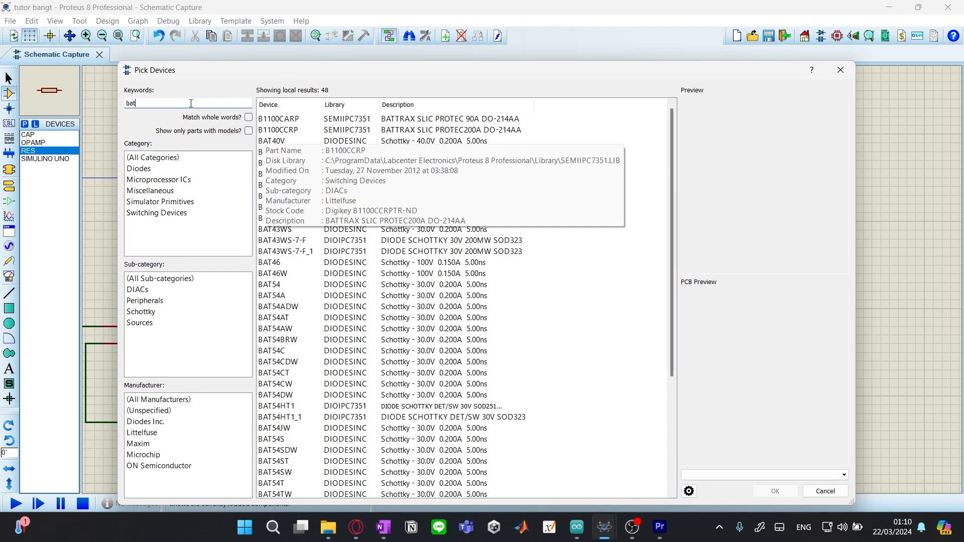
{"action": "key", "text": "BackSpace"}
{"action": "key", "text": "BackSpace"}
{"action": "key", "text": "BackSpace"}
{"action": "type", "text": "c"}
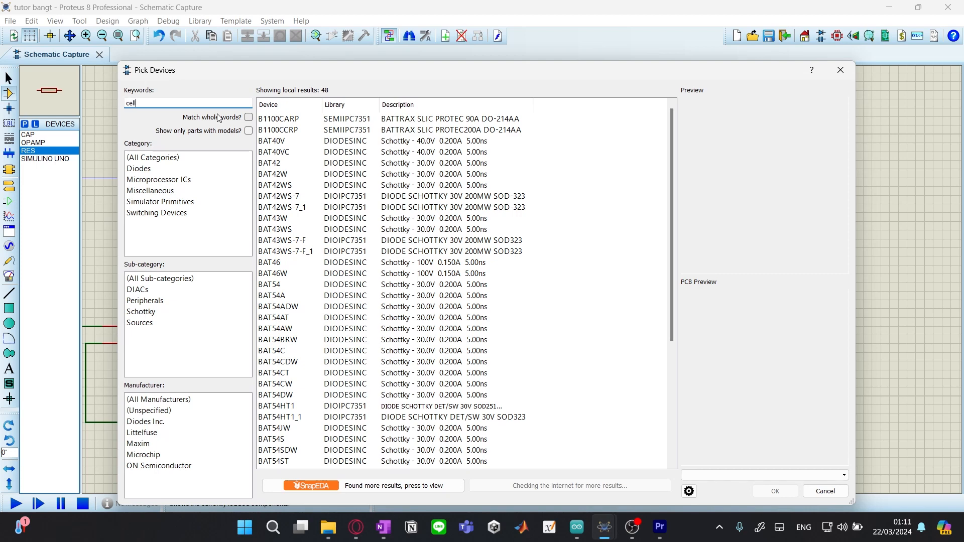
{"action": "type", "text": "ell"}
{"action": "left_click", "coordinate": [775, 491]}
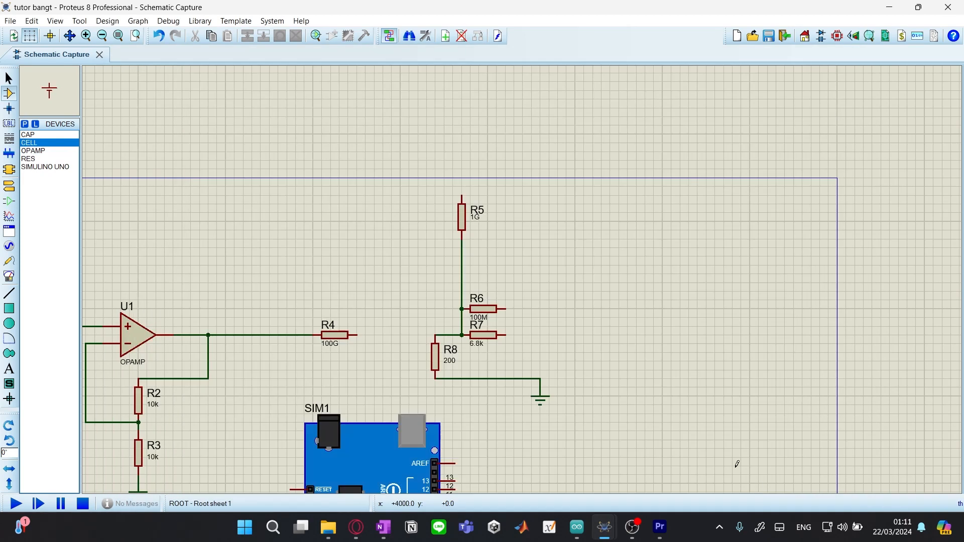
Place a CELL battery to the right of R7 and rotate it anti-clockwise to lie horizontally
{"action": "left_click", "coordinate": [539, 336]}
{"action": "left_click", "coordinate": [540, 336]}
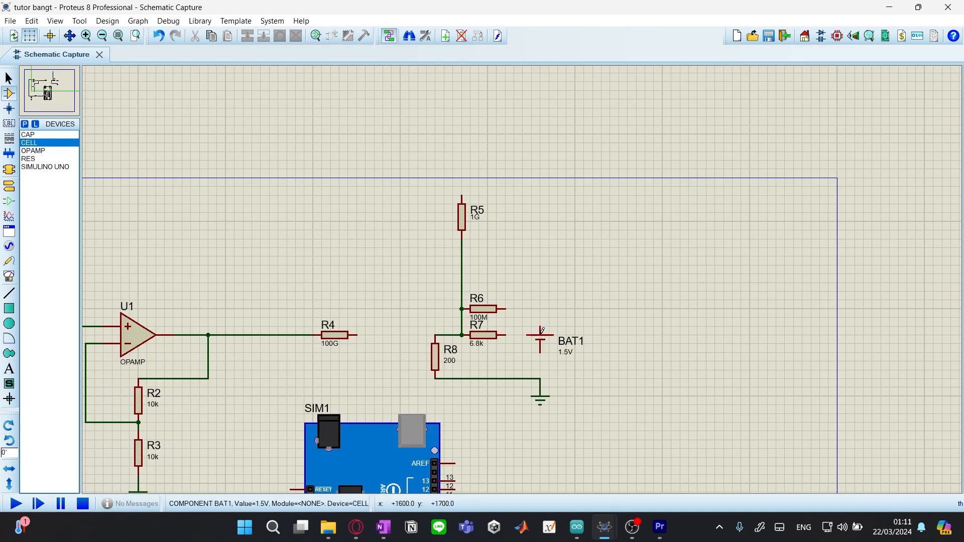
{"action": "right_click", "coordinate": [548, 337]}
{"action": "left_click", "coordinate": [631, 205]}
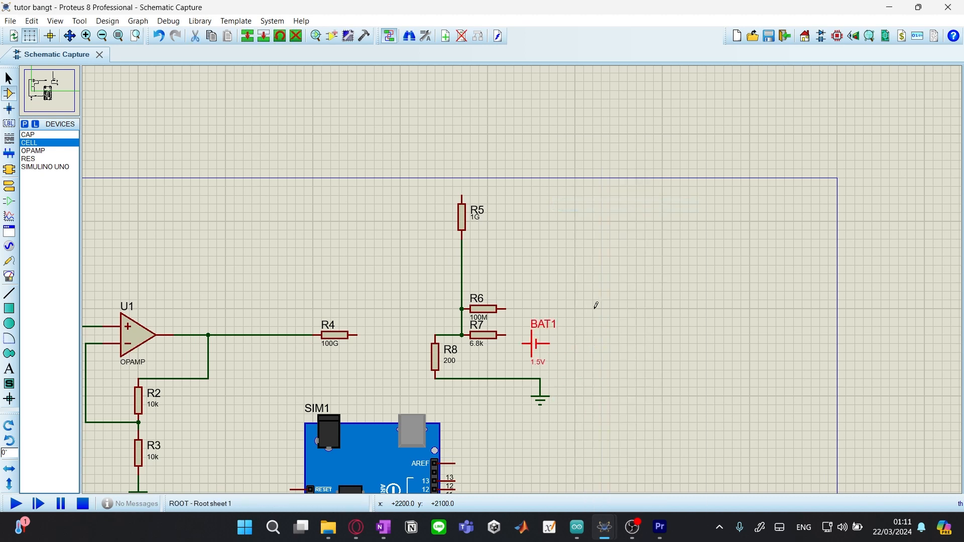
Align the battery with R7, then wire it between R7's free pin and the ground node beside R8
{"action": "double_click", "coordinate": [536, 336]}
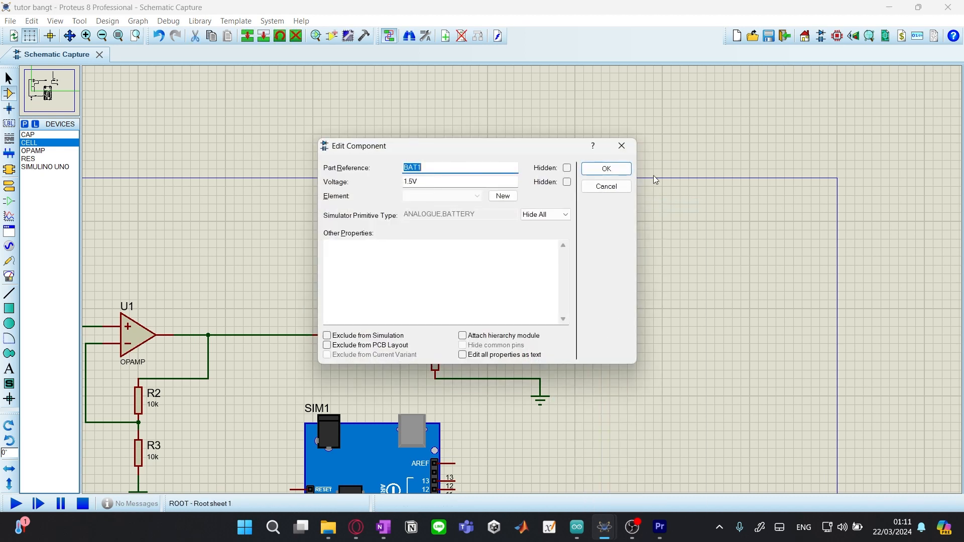
{"action": "left_click", "coordinate": [624, 146]}
{"action": "left_click", "coordinate": [627, 346]}
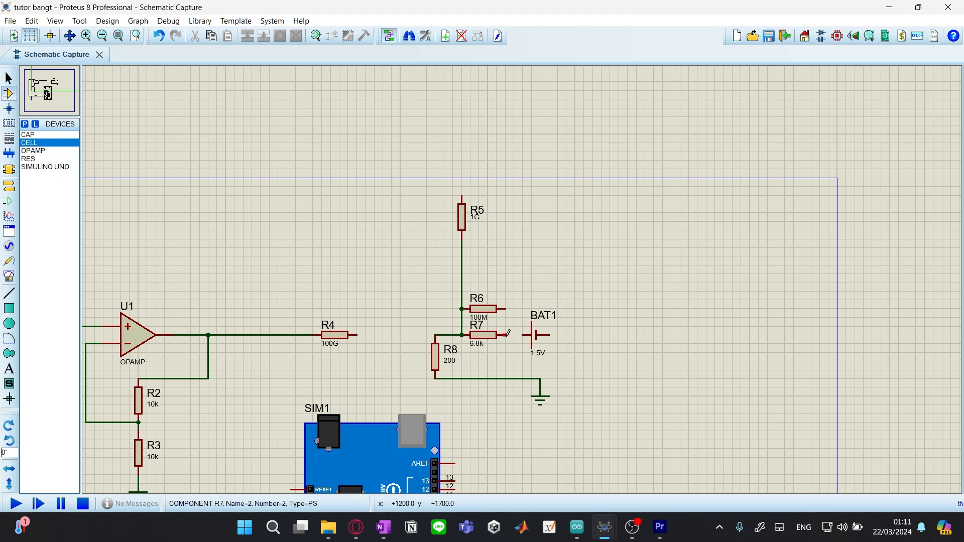
{"action": "left_click", "coordinate": [506, 334]}
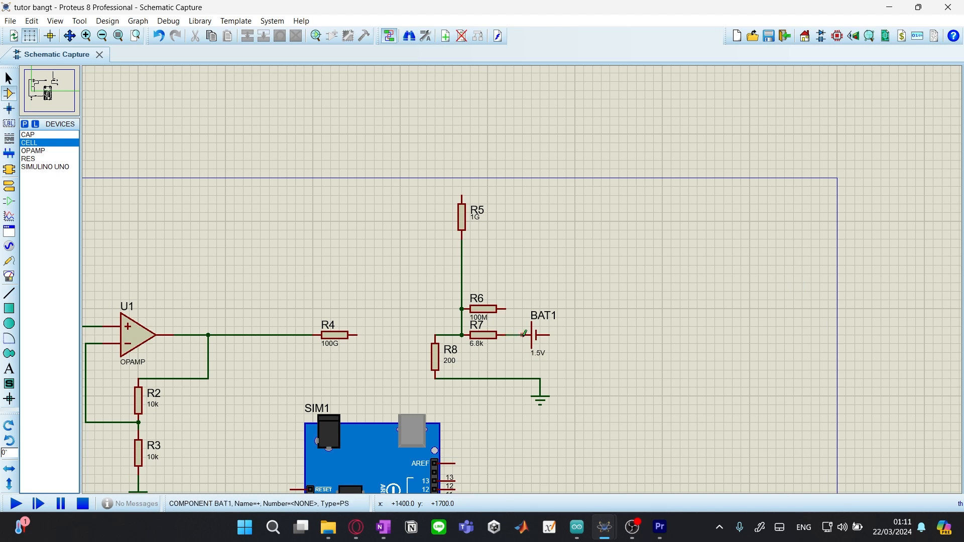
{"action": "left_click", "coordinate": [523, 335]}
{"action": "left_click", "coordinate": [553, 334]}
{"action": "left_click", "coordinate": [540, 379]}
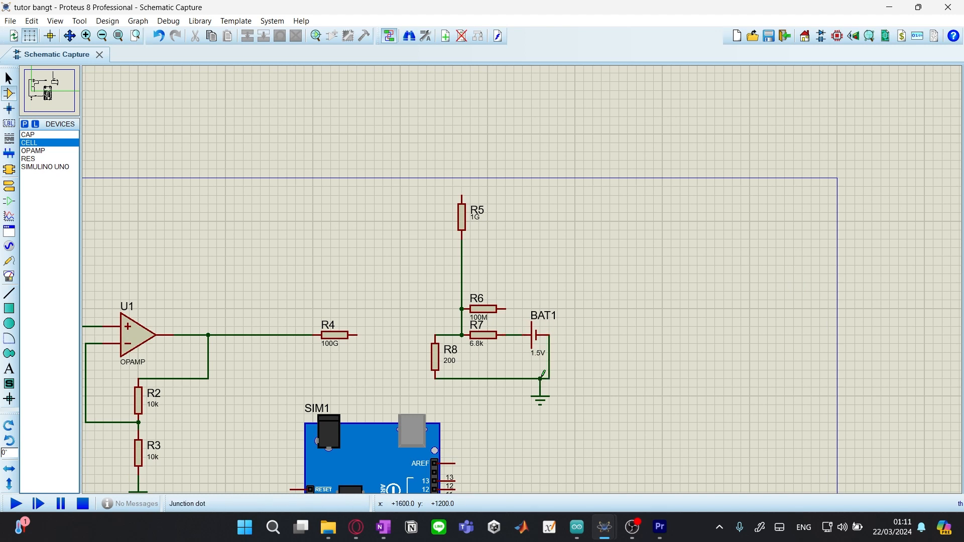
Shift the battery slightly closer to R7, directly above the ground terminal, and set its voltage to 2.5V
{"action": "left_click", "coordinate": [534, 346]}
{"action": "left_click_drag", "start_coordinate": [533, 344], "coordinate": [525, 344]}
{"action": "left_click", "coordinate": [567, 331]}
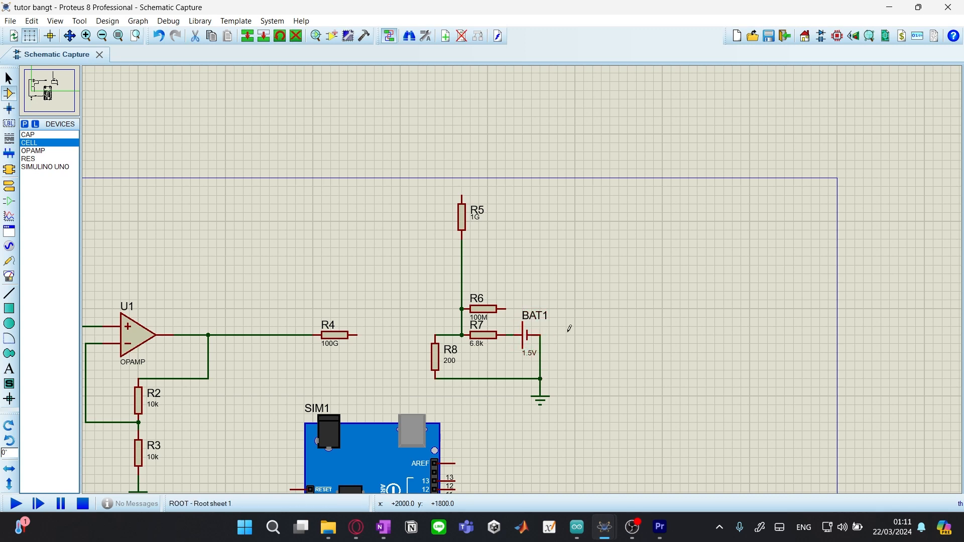
{"action": "double_click", "coordinate": [532, 354]}
{"action": "type", "text": "2.5V"}
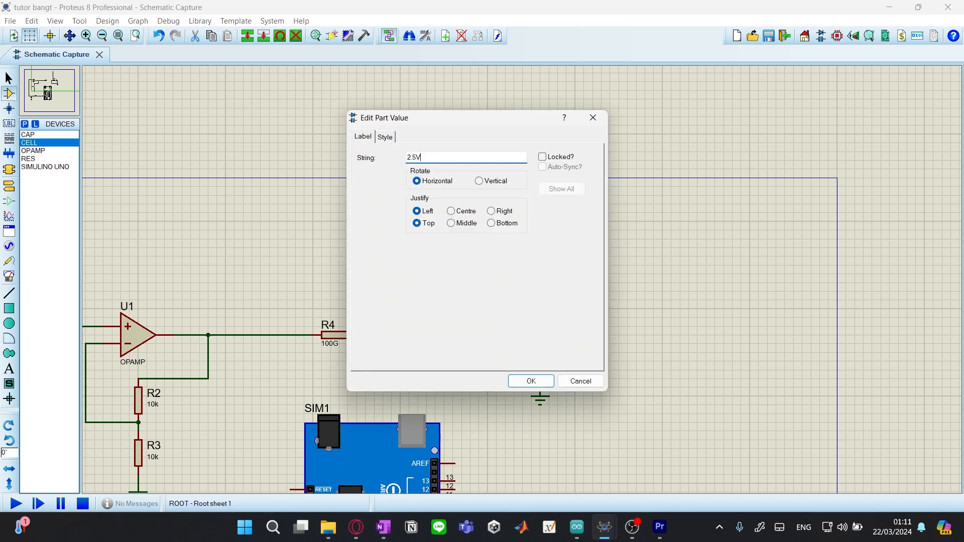
{"action": "key", "text": "Return"}
{"action": "left_click", "coordinate": [566, 350]}
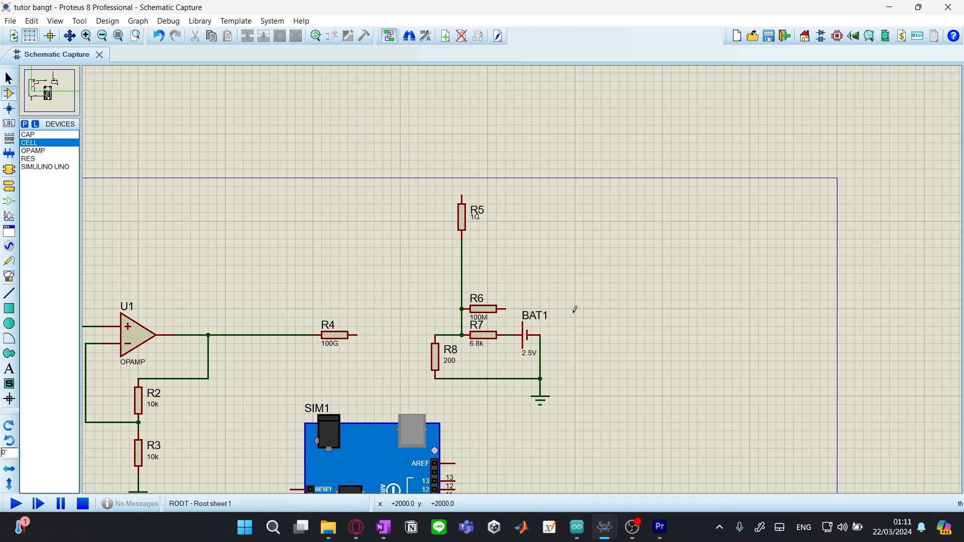
Wire the free pin of R4 to the upper pin of R5
{"action": "middle_click", "coordinate": [548, 301]}
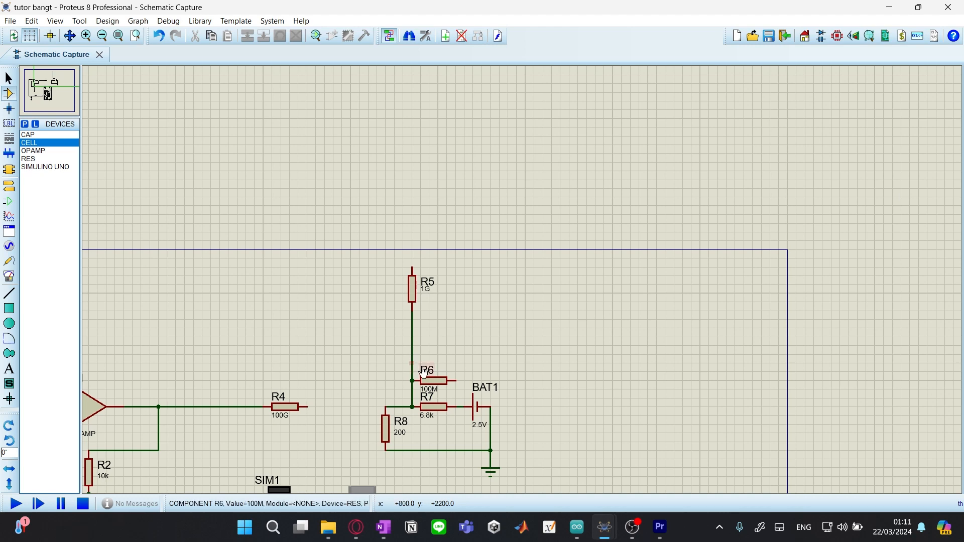
{"action": "left_click", "coordinate": [308, 406]}
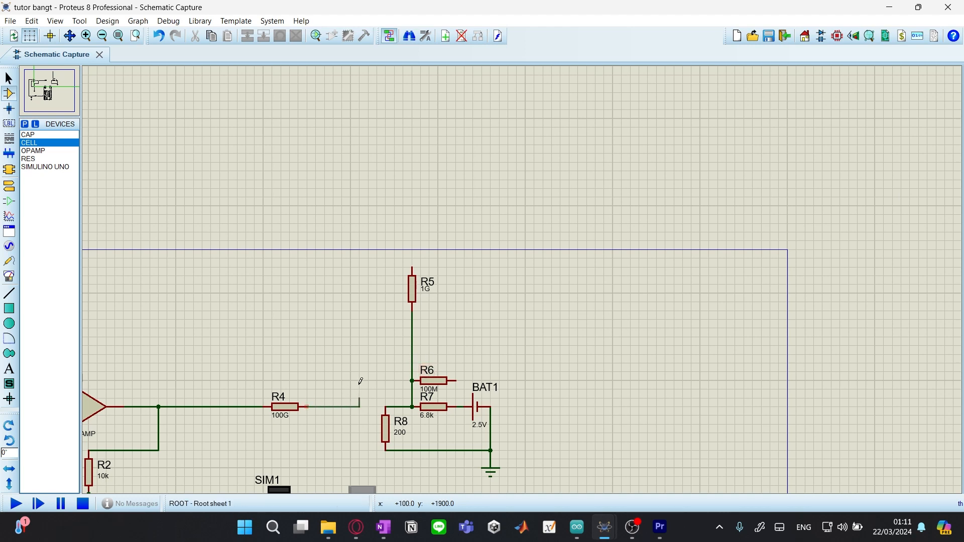
{"action": "left_click", "coordinate": [411, 267]}
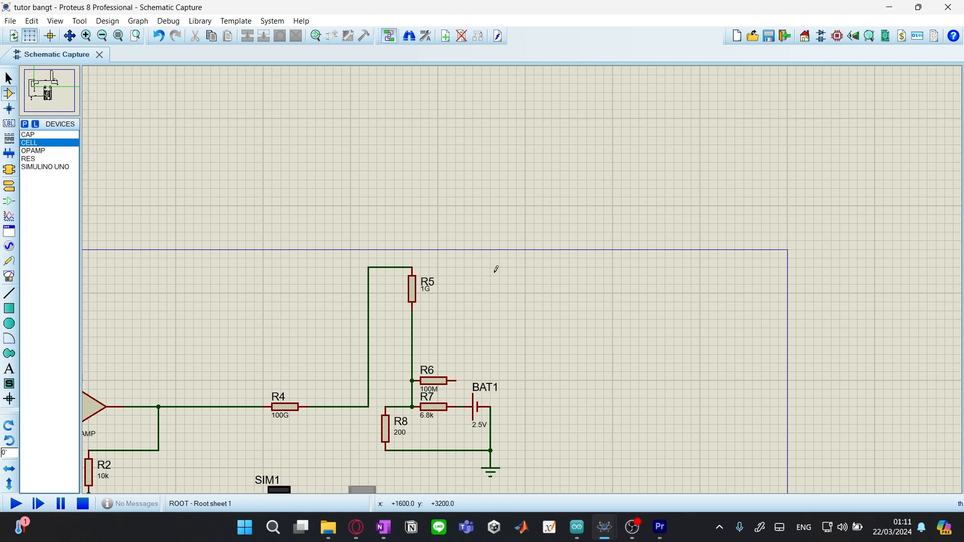
Move R6 slightly up and to the right, delete its old wire, and reconnect it to the vertical wire below R5
{"action": "left_click_drag", "start_coordinate": [433, 380], "coordinate": [433, 372]}
{"action": "right_click", "coordinate": [409, 371]}
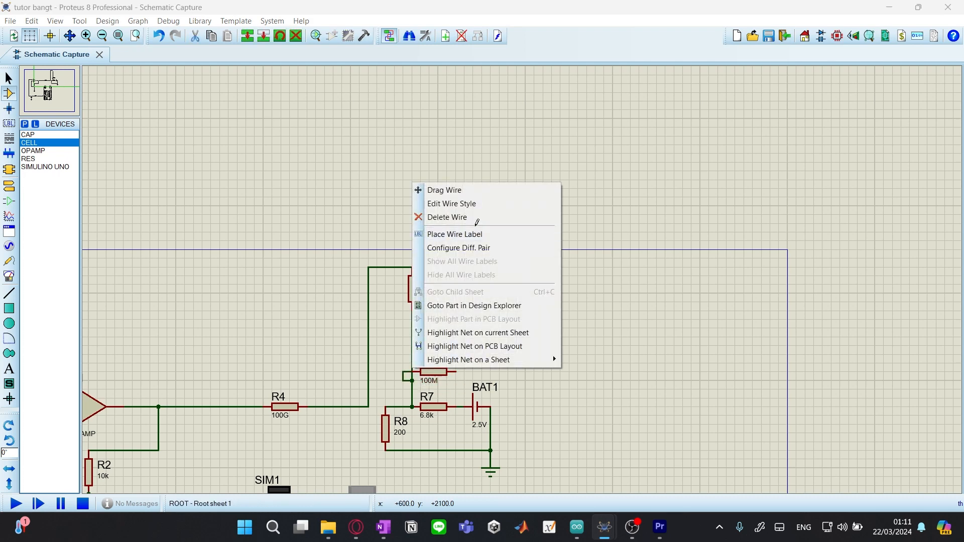
{"action": "left_click", "coordinate": [445, 217]}
{"action": "left_click_drag", "start_coordinate": [440, 374], "coordinate": [450, 374]}
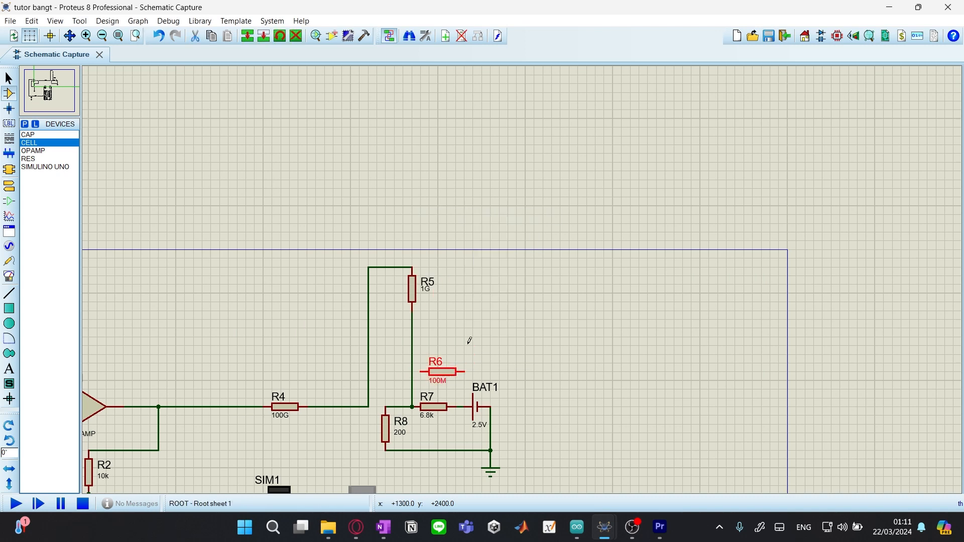
{"action": "left_click", "coordinate": [468, 339]}
{"action": "left_click", "coordinate": [421, 371]}
{"action": "left_click", "coordinate": [412, 372]}
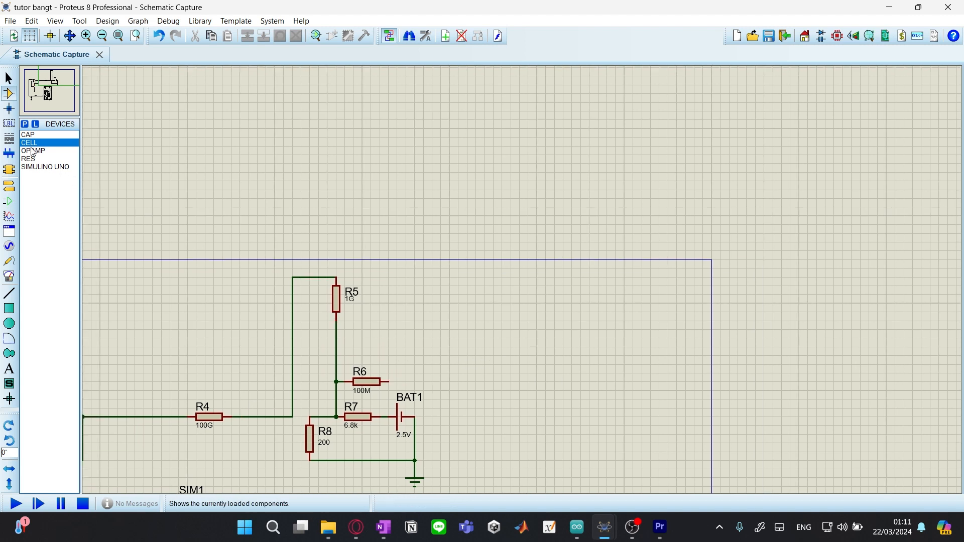
Place an OPAMP to the right of R5 and Y-mirror it so the inverting input is on top
{"action": "left_click", "coordinate": [34, 151]}
{"action": "left_click", "coordinate": [494, 357]}
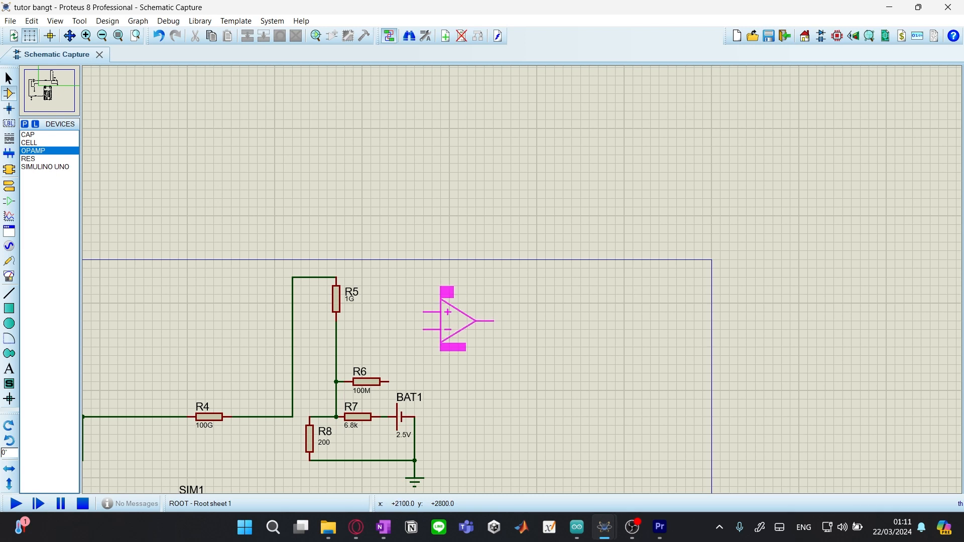
{"action": "left_click", "coordinate": [454, 321]}
{"action": "right_click", "coordinate": [464, 321]}
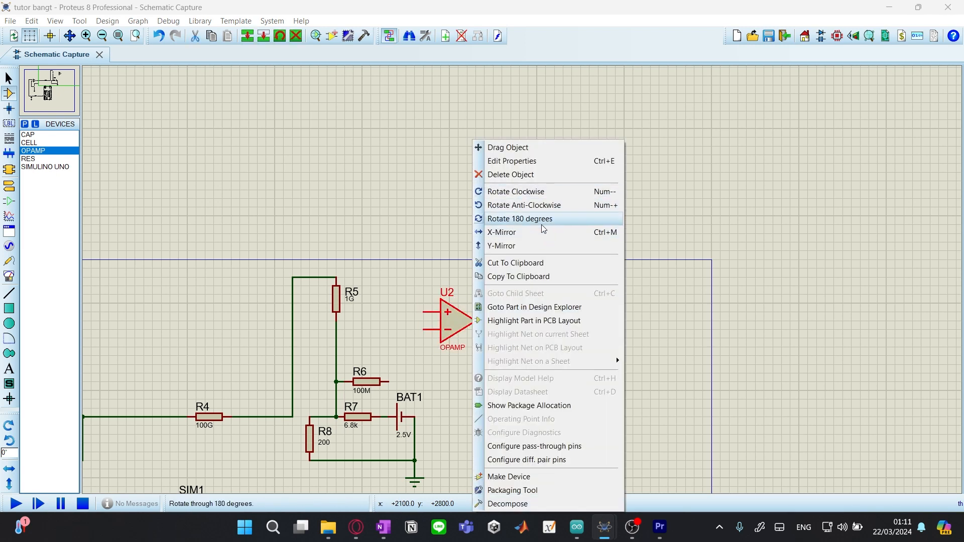
{"action": "left_click", "coordinate": [536, 245]}
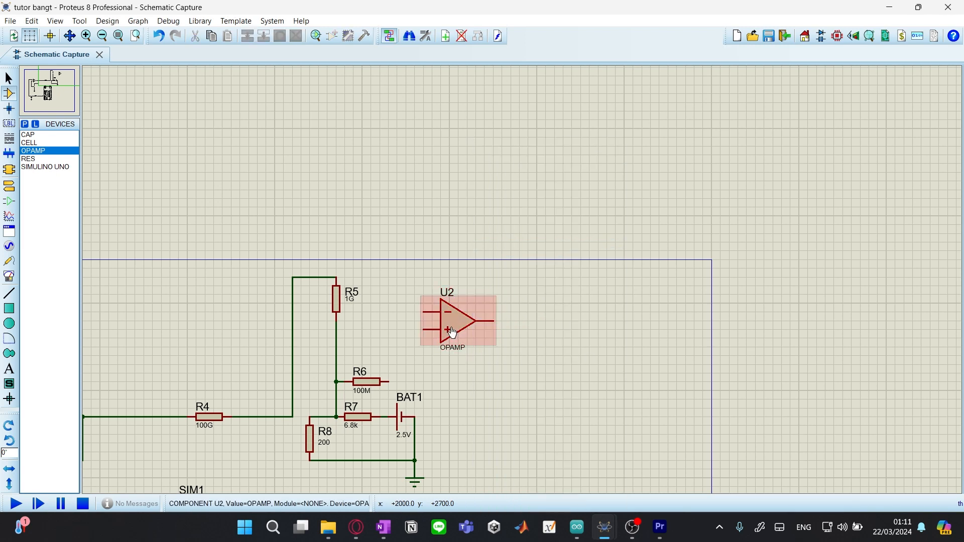
Review the Input Impedance property of op-amp U2 and close its properties
{"action": "double_click", "coordinate": [475, 331]}
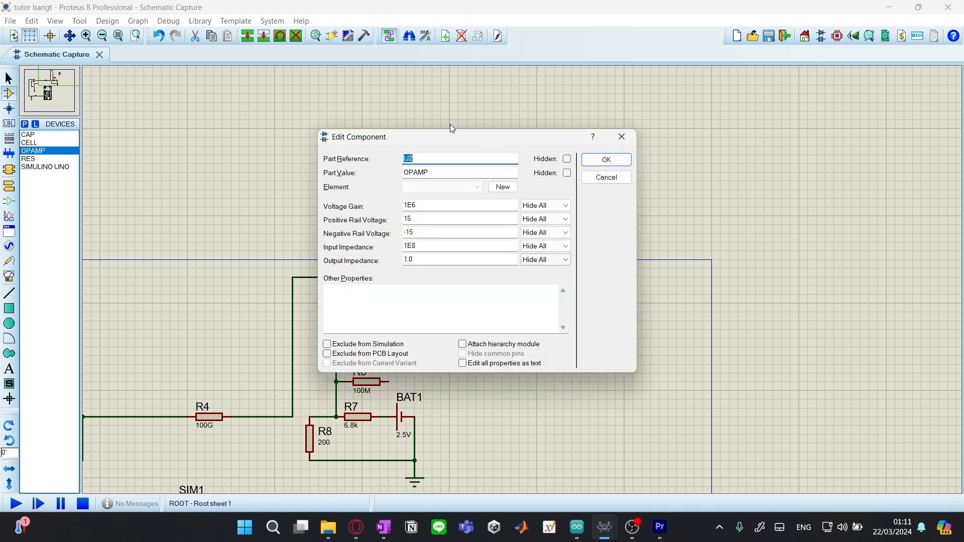
{"action": "left_click_drag", "start_coordinate": [450, 133], "coordinate": [669, 195]}
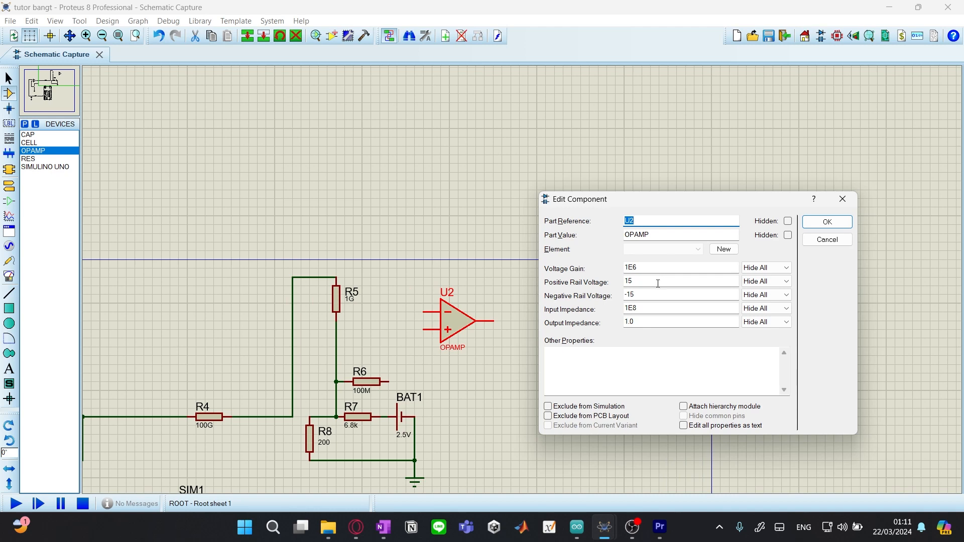
{"action": "left_click", "coordinate": [689, 310]}
{"action": "left_click", "coordinate": [840, 226]}
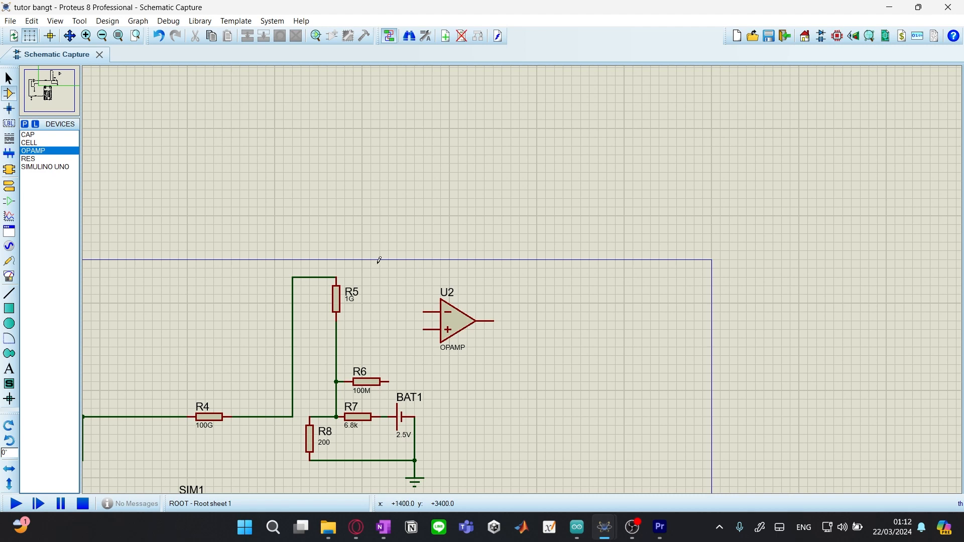
Wire R5's upper node to U2's inverting input, and place a second Y-mirrored OPAMP to the right of U2
{"action": "left_click", "coordinate": [336, 275]}
{"action": "left_click", "coordinate": [425, 309]}
{"action": "left_click", "coordinate": [605, 311]}
{"action": "left_click", "coordinate": [605, 321]}
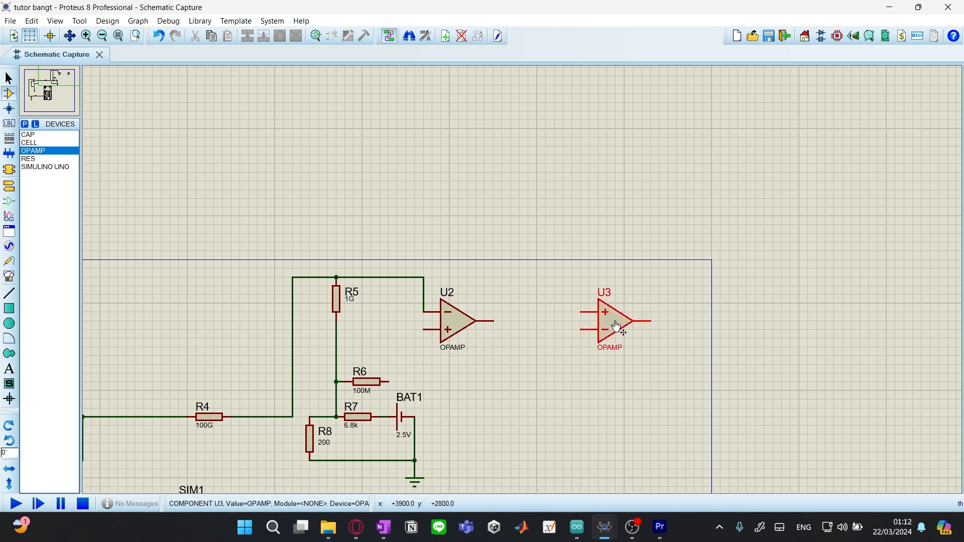
{"action": "right_click", "coordinate": [625, 321]}
{"action": "left_click", "coordinate": [685, 246]}
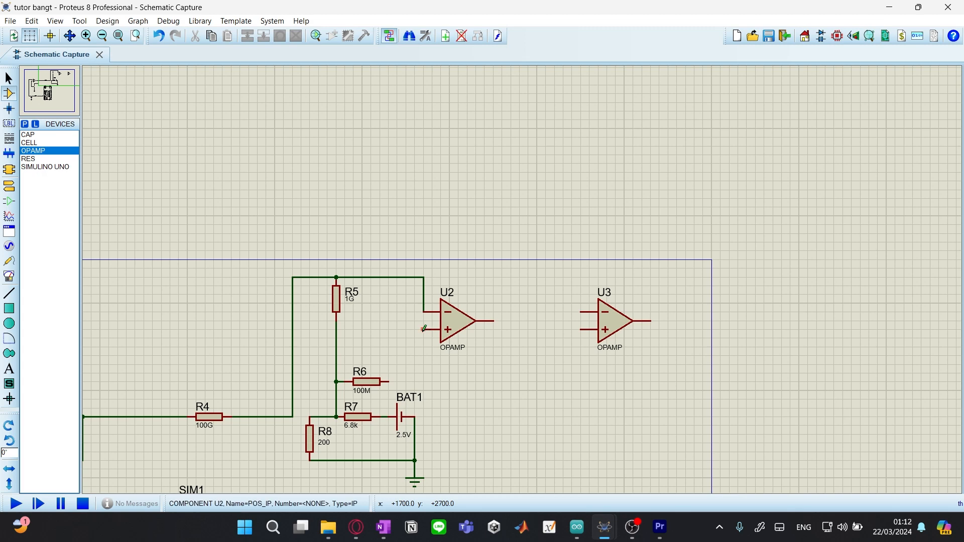
{"action": "left_click", "coordinate": [625, 322]}
{"action": "left_click", "coordinate": [512, 272]}
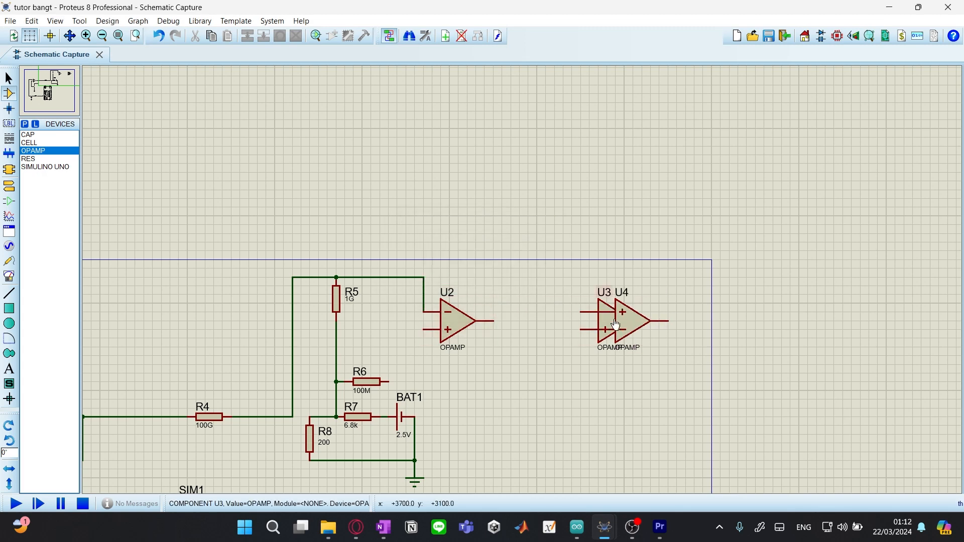
{"action": "key", "text": "ctrl+z"}
Check U3's Input Impedance property and wire U2's non-inverting input to U3's non-inverting input
{"action": "double_click", "coordinate": [615, 325]}
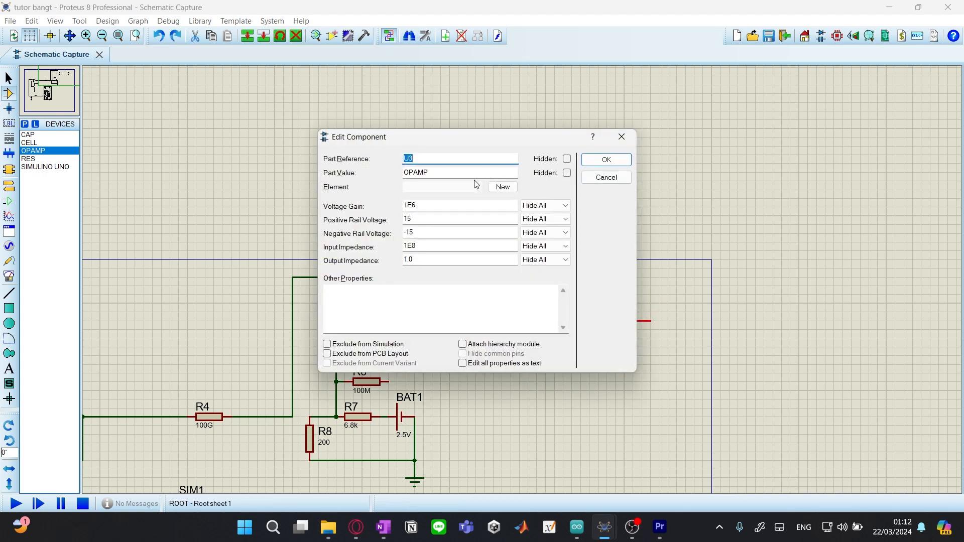
{"action": "left_click", "coordinate": [431, 247]}
{"action": "key", "text": "Return"}
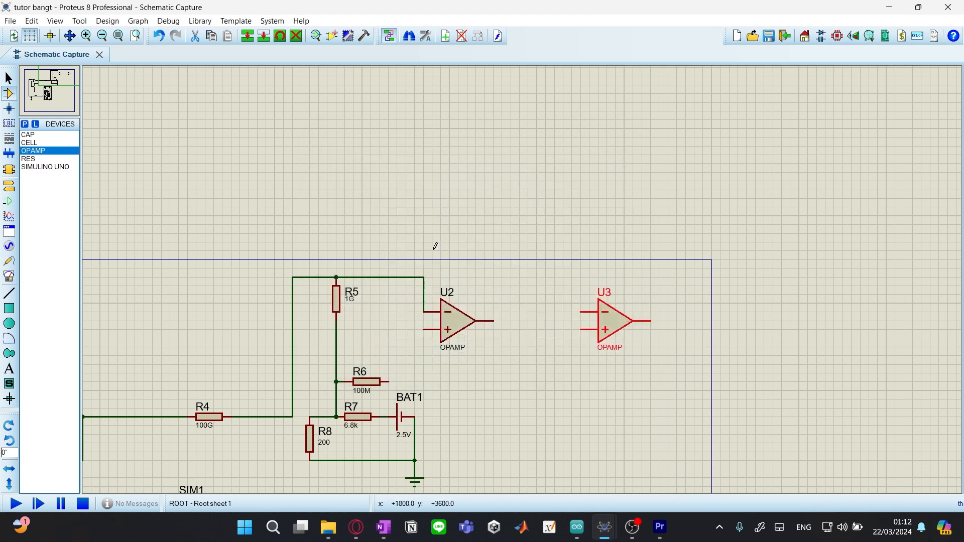
{"action": "left_click", "coordinate": [441, 249]}
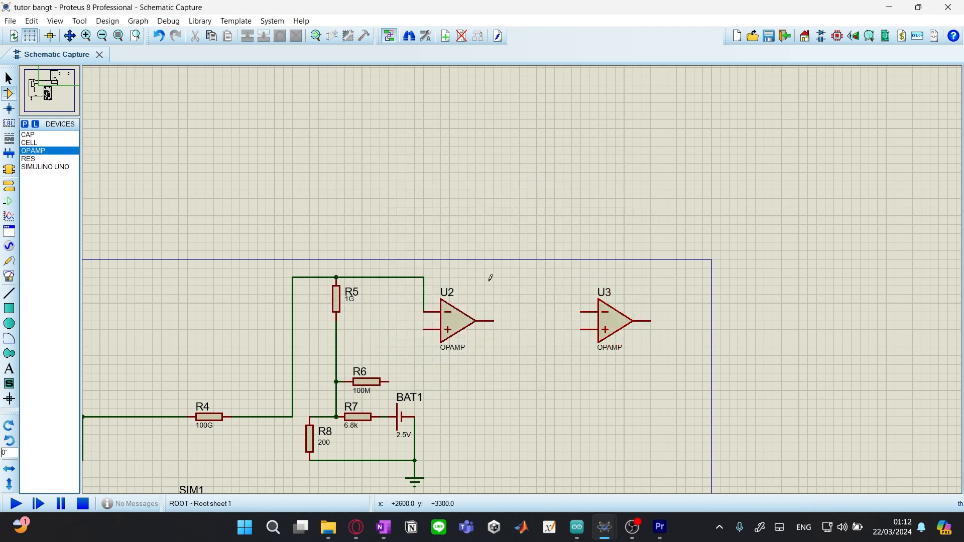
{"action": "left_click", "coordinate": [423, 330]}
{"action": "left_click", "coordinate": [582, 330]}
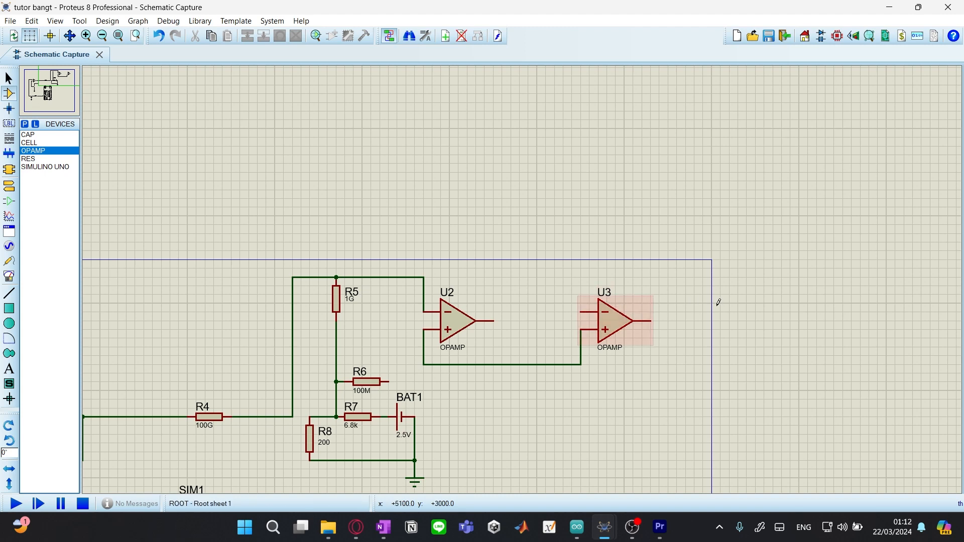
Search the parts library for "NPN", add the generic NPN bipolar transistor, and place it between U2 and U3
{"action": "left_click", "coordinate": [25, 124]}
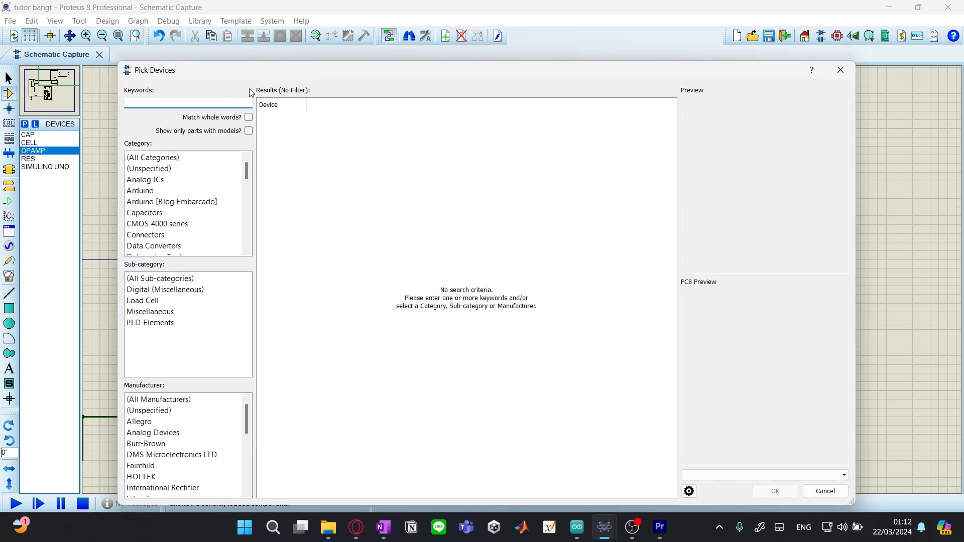
{"action": "type", "text": "NPN"}
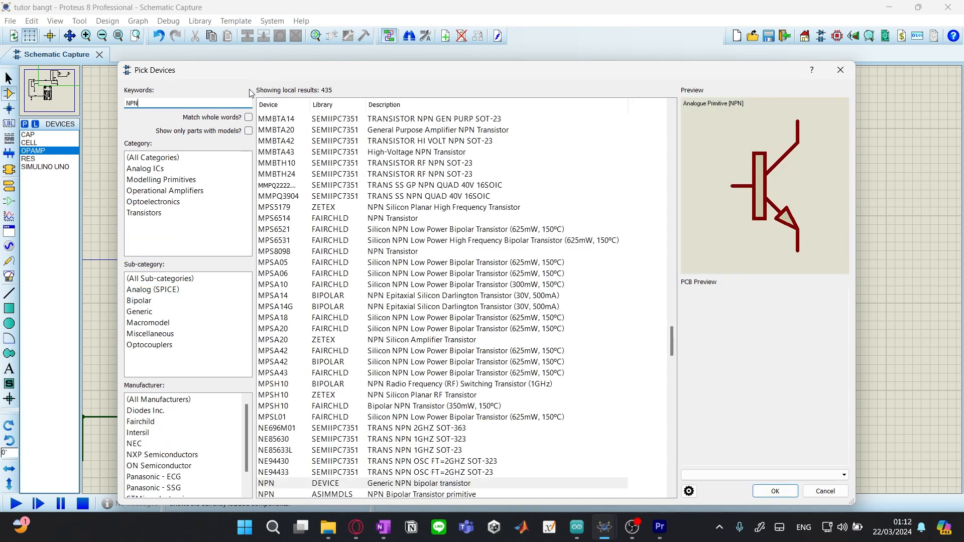
{"action": "left_click", "coordinate": [775, 491]}
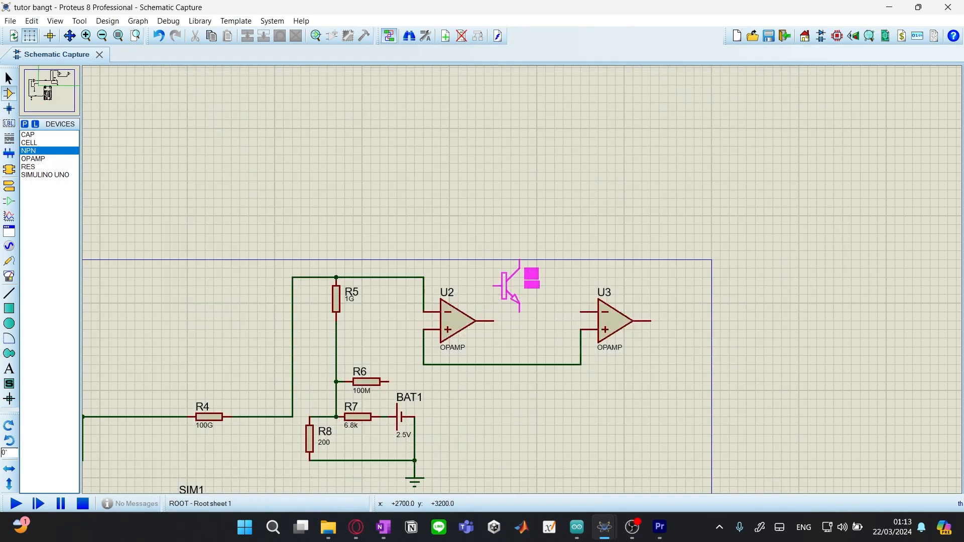
{"action": "left_click", "coordinate": [510, 286]}
{"action": "right_click", "coordinate": [517, 286]}
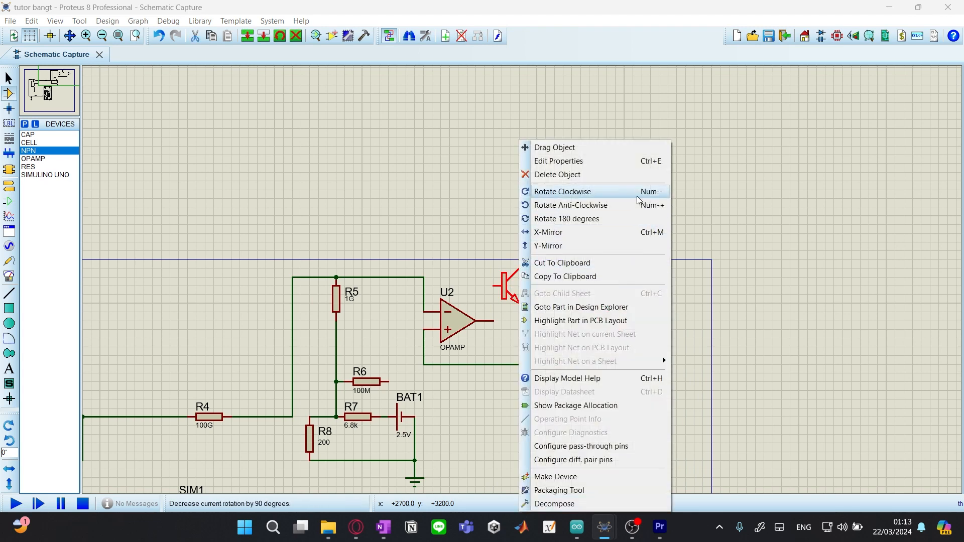
{"action": "left_click", "coordinate": [637, 193]}
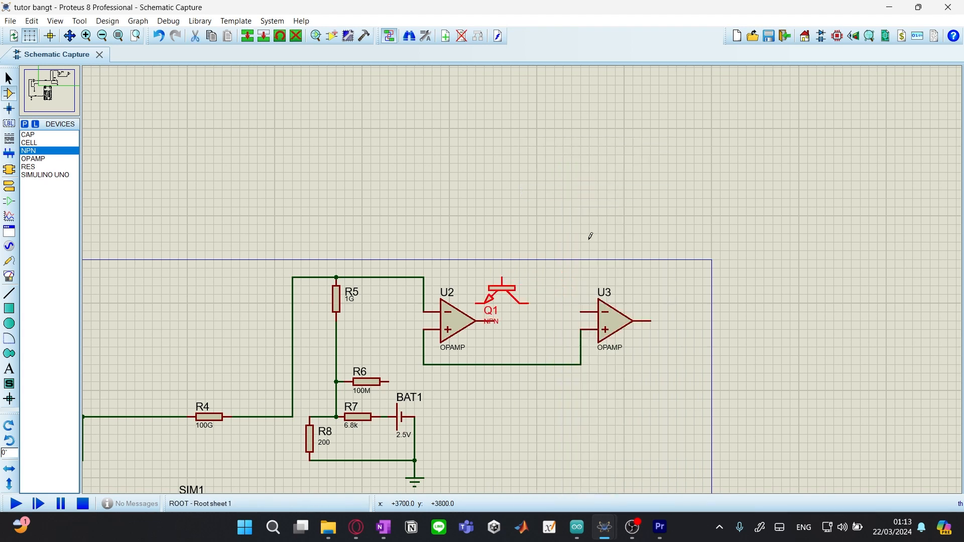
{"action": "key", "text": "ctrl+z"}
Rotate the NPN transistor anti-clockwise and move it slightly down and right, level with the wire above R5
{"action": "right_click", "coordinate": [511, 292]}
{"action": "left_click", "coordinate": [567, 205]}
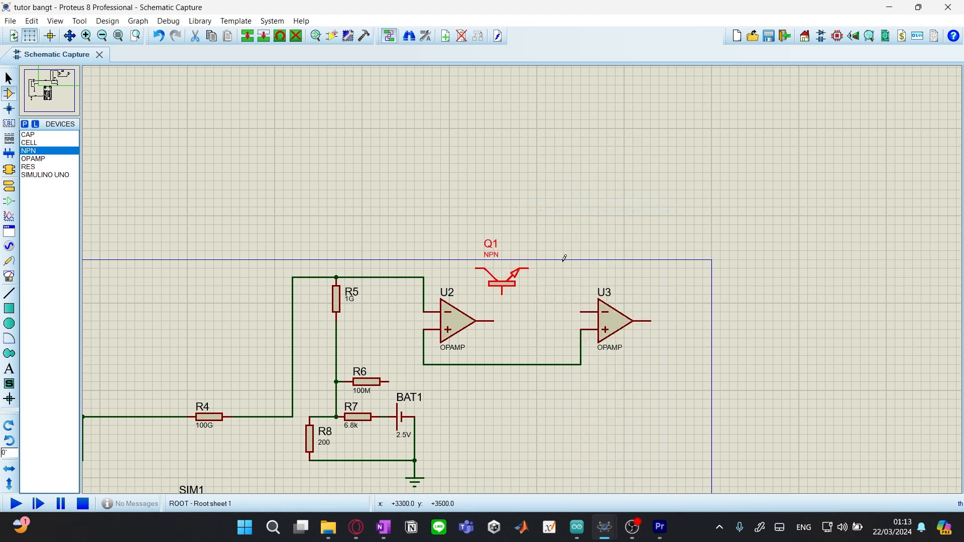
{"action": "left_click", "coordinate": [502, 281]}
{"action": "mouse_move", "coordinate": [511, 278]}
{"action": "left_mouse_down"}
{"action": "mouse_move", "coordinate": [520, 277]}
{"action": "mouse_move", "coordinate": [511, 295]}
{"action": "left_mouse_up"}
{"action": "left_click", "coordinate": [526, 248]}
{"action": "left_click", "coordinate": [515, 285]}
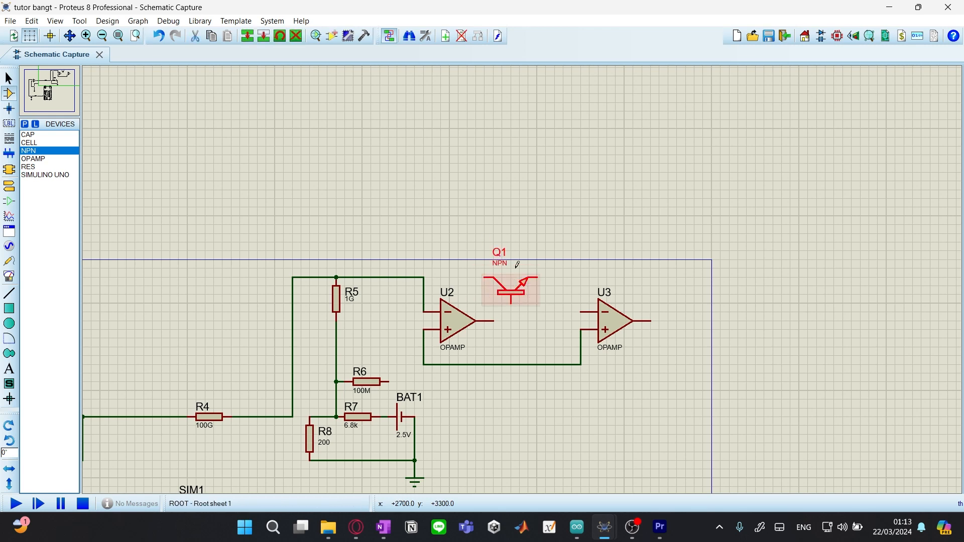
{"action": "left_click", "coordinate": [517, 266]}
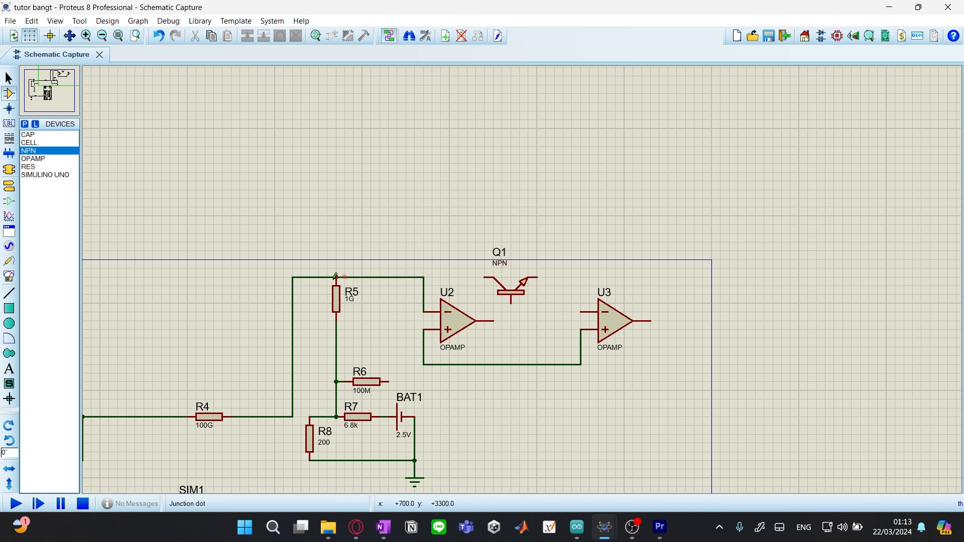
Wire the collector of the NPN transistor to the corner of the wire feeding U2's inverting input
{"action": "left_click", "coordinate": [423, 276]}
{"action": "left_click", "coordinate": [484, 277]}
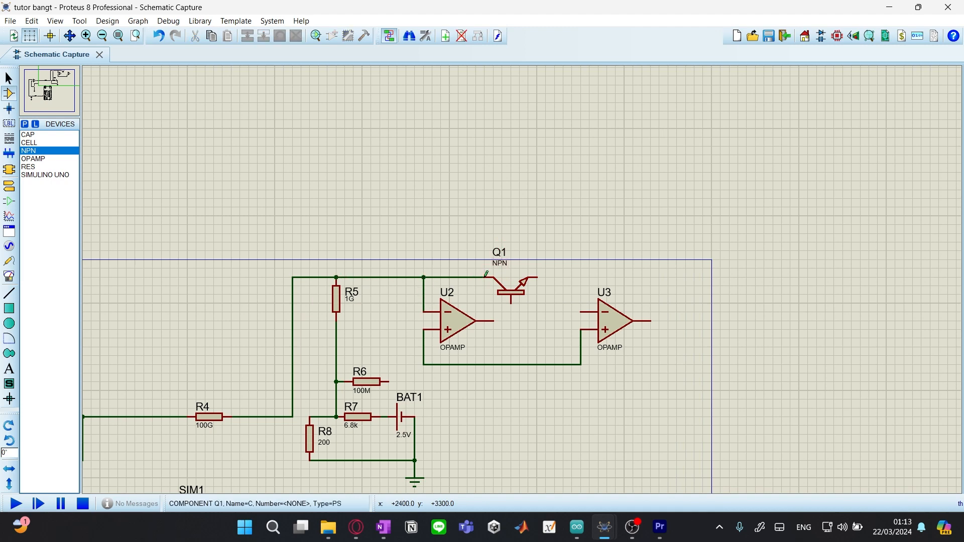
Wire U2's output to Q1's base and move U3 further right to make room for another transistor
{"action": "left_click", "coordinate": [493, 320]}
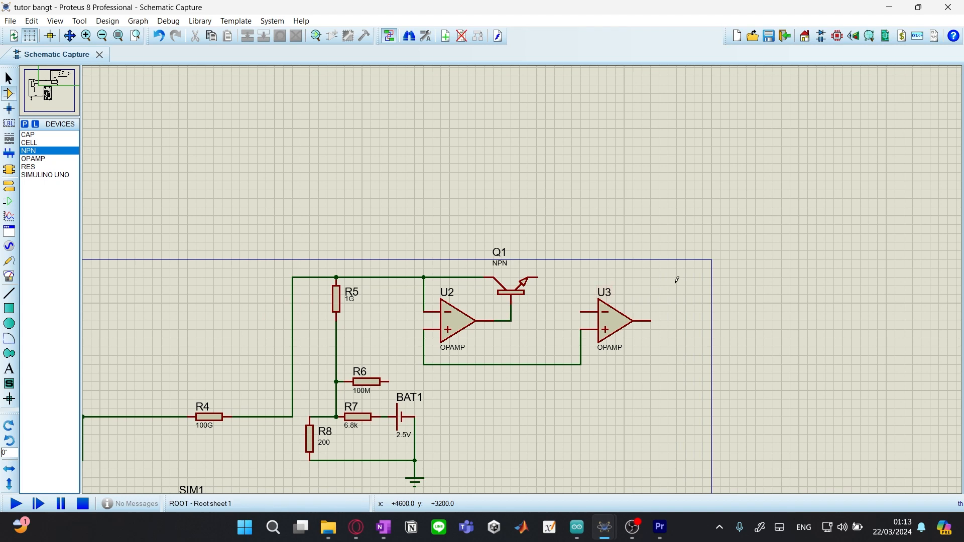
{"action": "left_click", "coordinate": [623, 326]}
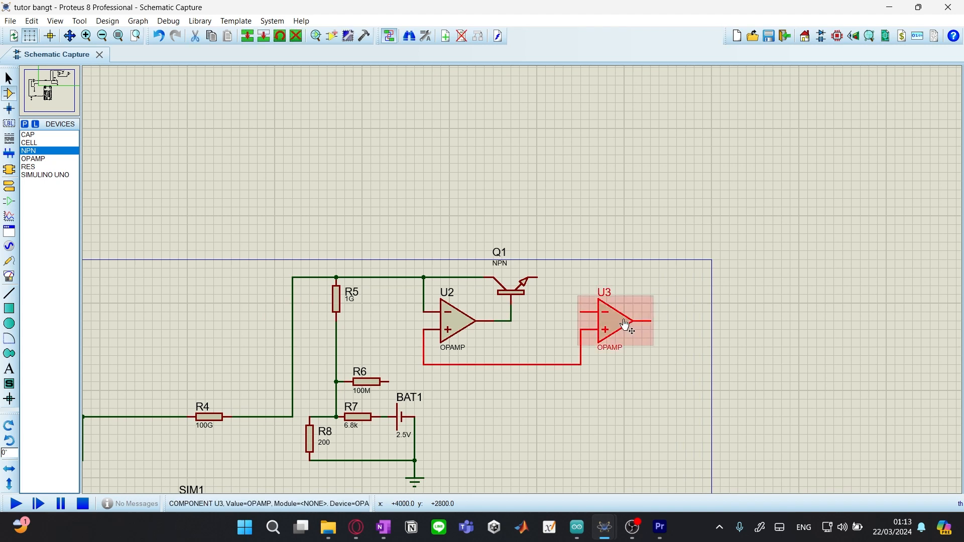
{"action": "left_click_drag", "start_coordinate": [626, 326], "coordinate": [692, 324]}
{"action": "left_click", "coordinate": [671, 274]}
Place a second NPN transistor between Q1 and U3, rotate it clockwise and mirror it vertically so its base points down
{"action": "left_click", "coordinate": [622, 285]}
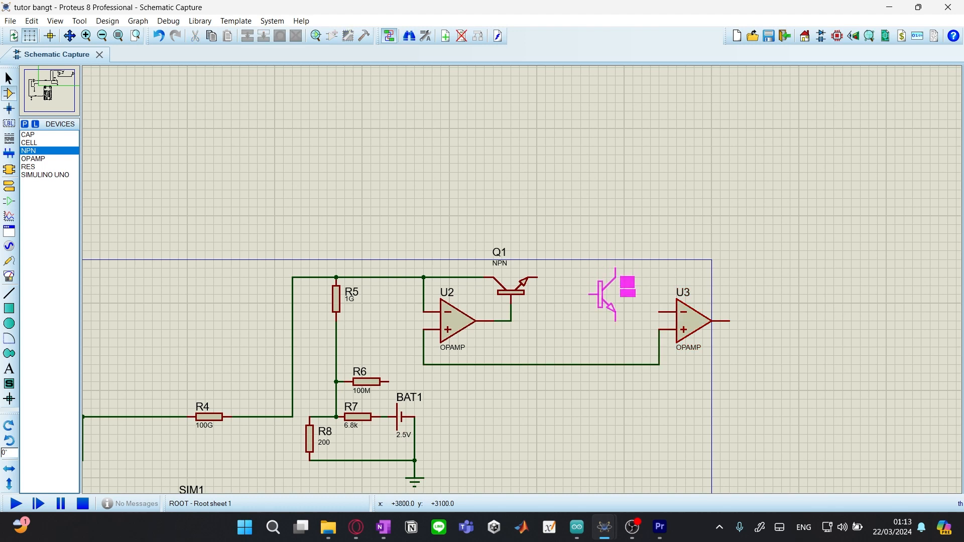
{"action": "left_click", "coordinate": [587, 287]}
{"action": "right_click", "coordinate": [587, 286]}
{"action": "left_click", "coordinate": [652, 193]}
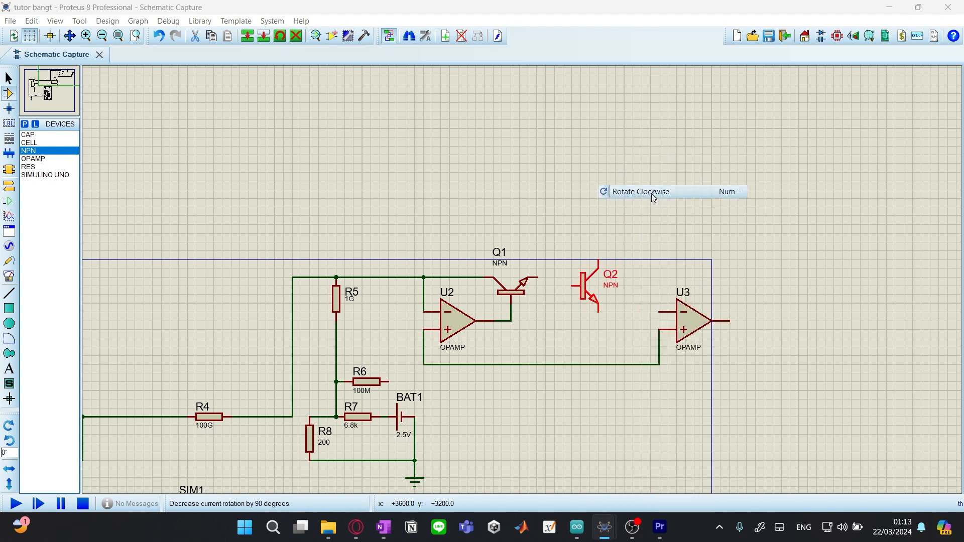
{"action": "right_click", "coordinate": [591, 281]}
{"action": "left_click", "coordinate": [634, 246]}
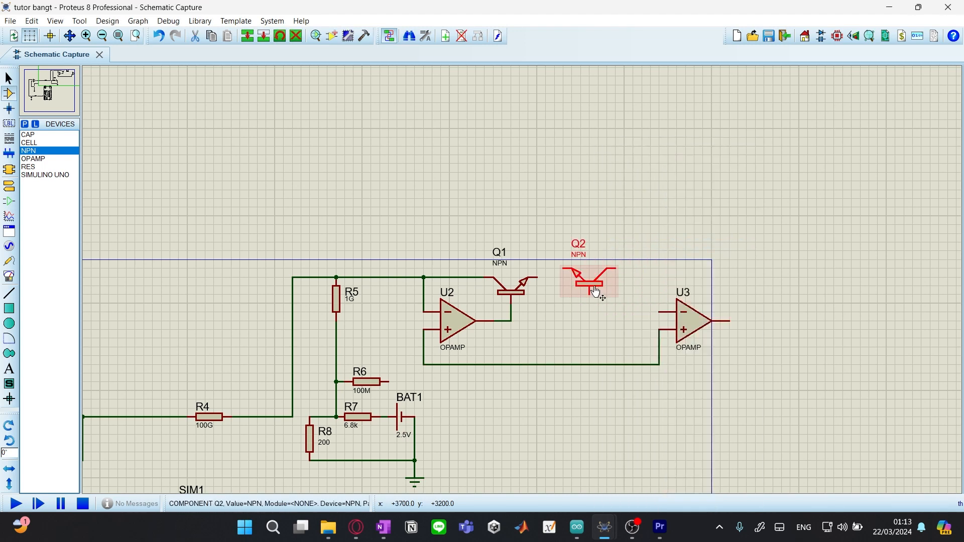
Move Q2 slightly down so it sits level with Q1
{"action": "mouse_move", "coordinate": [596, 284]}
{"action": "left_mouse_down"}
{"action": "mouse_move", "coordinate": [588, 284]}
{"action": "mouse_move", "coordinate": [612, 291]}
{"action": "left_mouse_up"}
{"action": "left_click", "coordinate": [588, 284]}
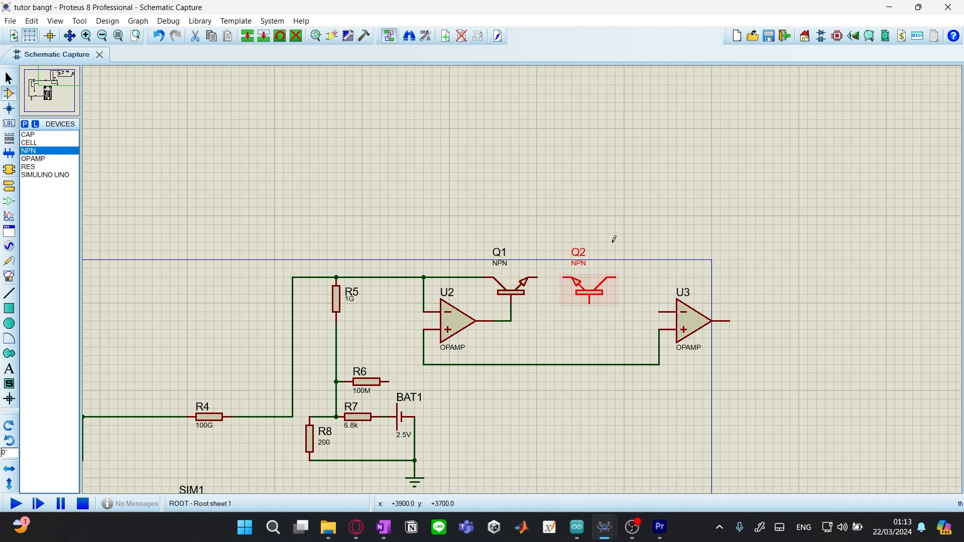
{"action": "left_click", "coordinate": [615, 236]}
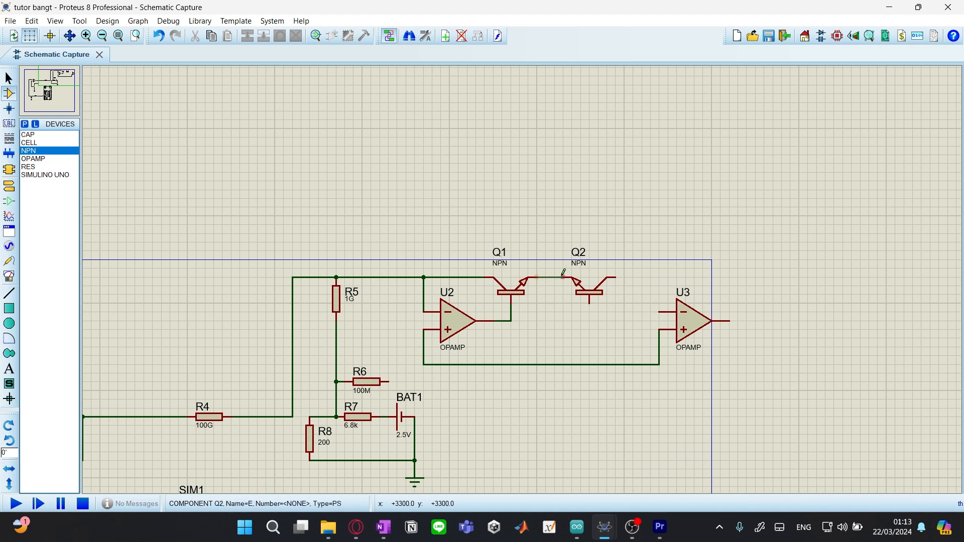
Wire Q1's emitter to Q2's emitter and Q2's collector to U3's inverting input
{"action": "left_click", "coordinate": [536, 277]}
{"action": "left_click", "coordinate": [563, 277]}
{"action": "left_click", "coordinate": [621, 276]}
{"action": "left_click", "coordinate": [659, 312]}
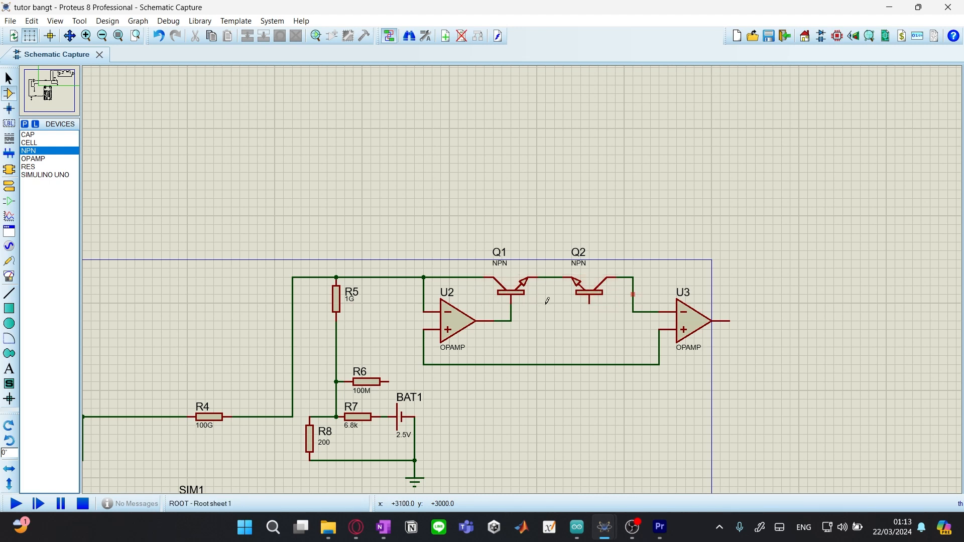
Delete the wire between U2's output and Q1's base, and wire U2's output to the line joining the two emitters
{"action": "right_click", "coordinate": [517, 319]}
{"action": "left_click", "coordinate": [557, 353]}
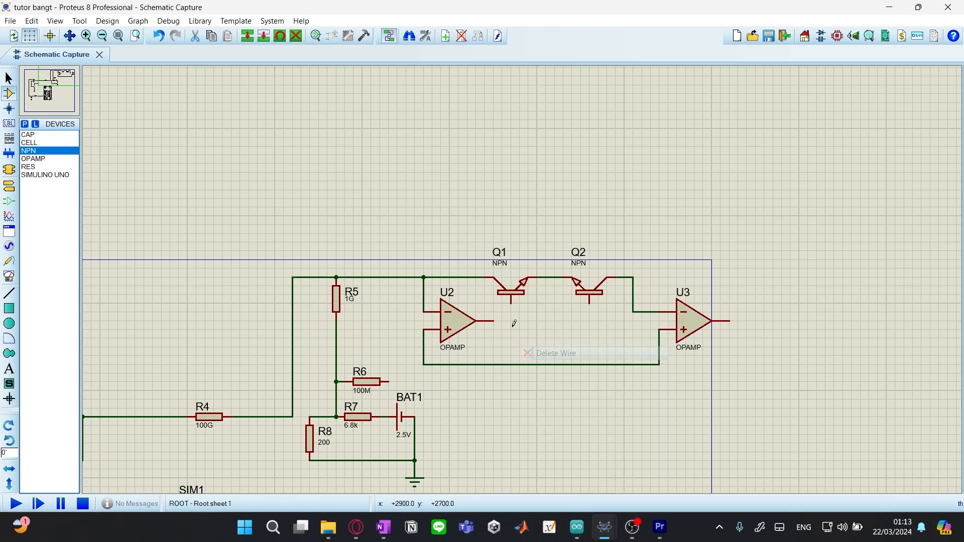
{"action": "left_click", "coordinate": [495, 321]}
{"action": "left_click", "coordinate": [554, 277]}
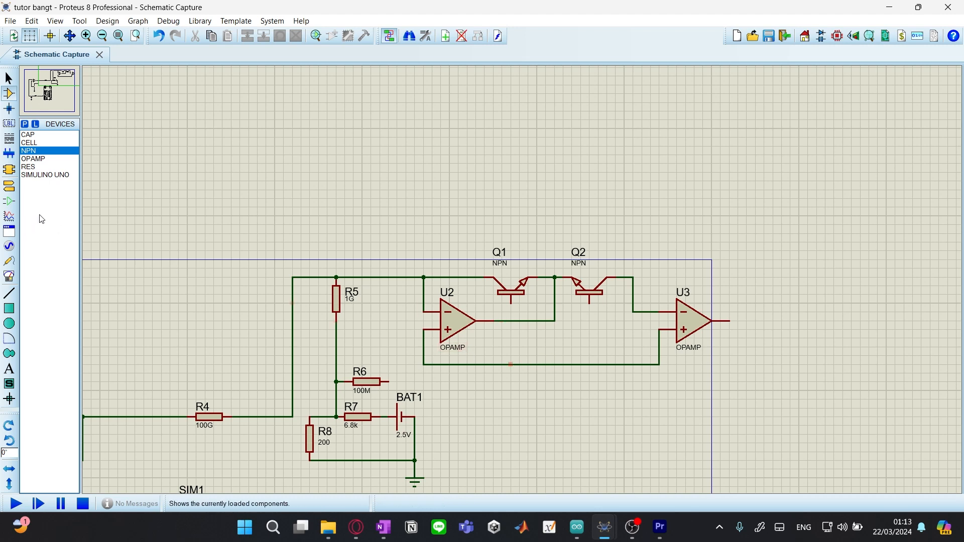
Place a ground terminal below the op-amps and wire it to the line joining the non-inverting inputs of U2 and U3
{"action": "left_click", "coordinate": [11, 190]}
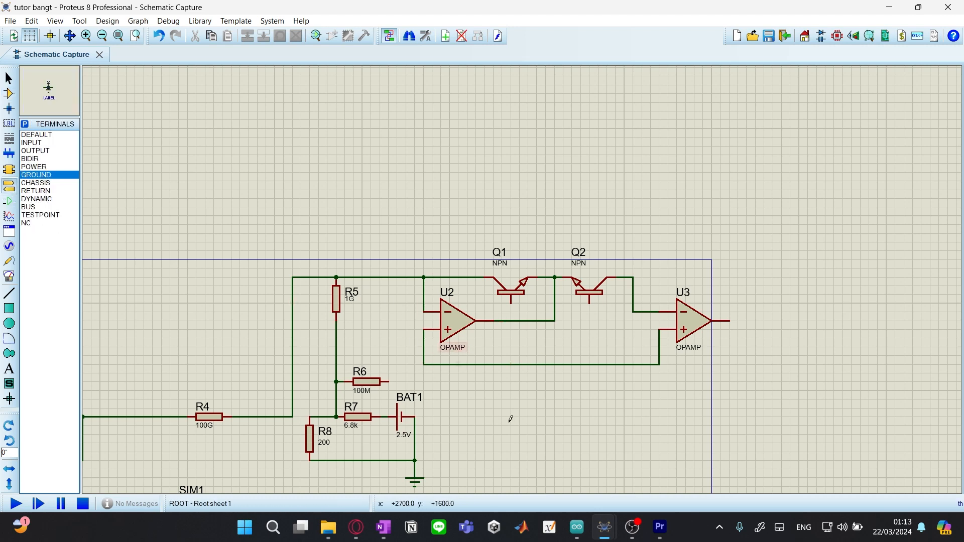
{"action": "left_click", "coordinate": [537, 426]}
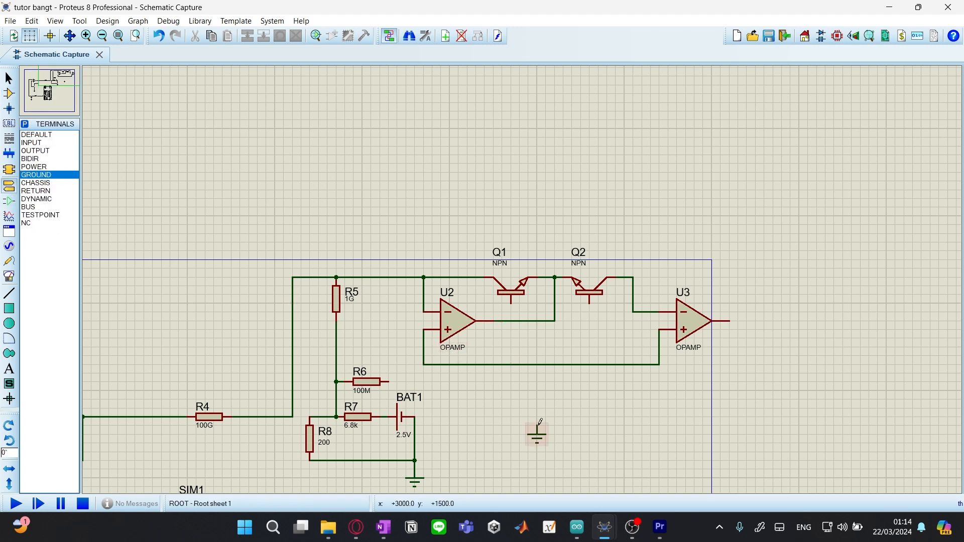
{"action": "left_click", "coordinate": [537, 364]}
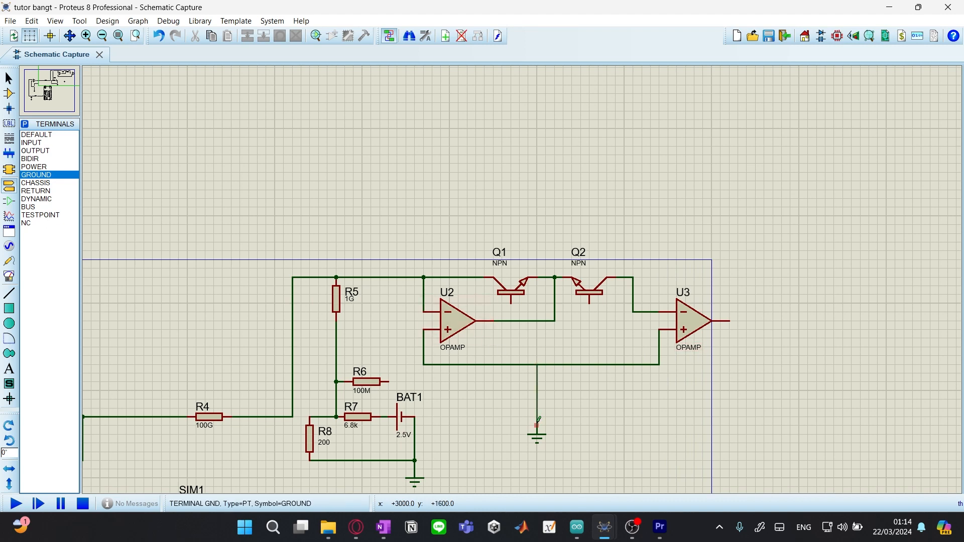
{"action": "left_click", "coordinate": [538, 419]}
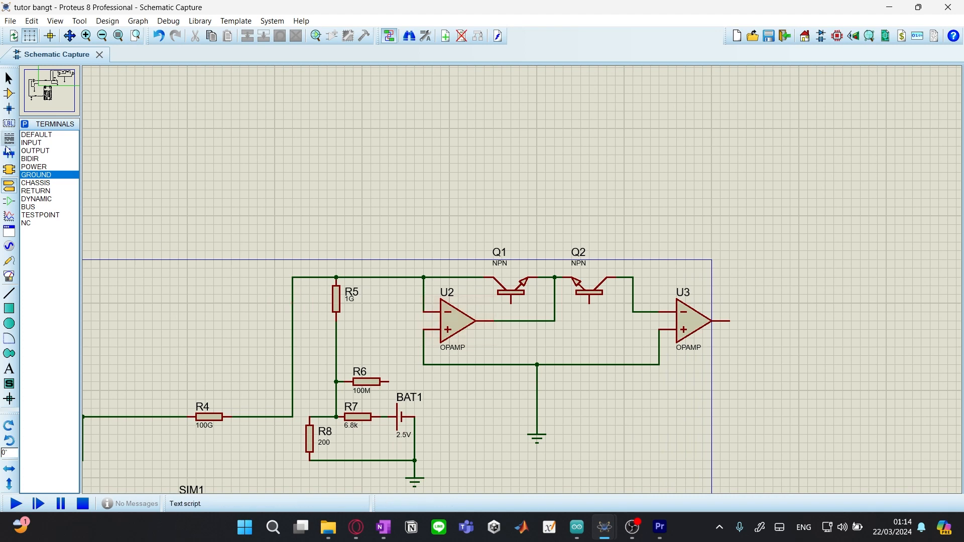
Place a resistor to the lower right of U3 and rotate it clockwise to stand vertically
{"action": "left_click", "coordinate": [9, 170]}
{"action": "left_click", "coordinate": [9, 93]}
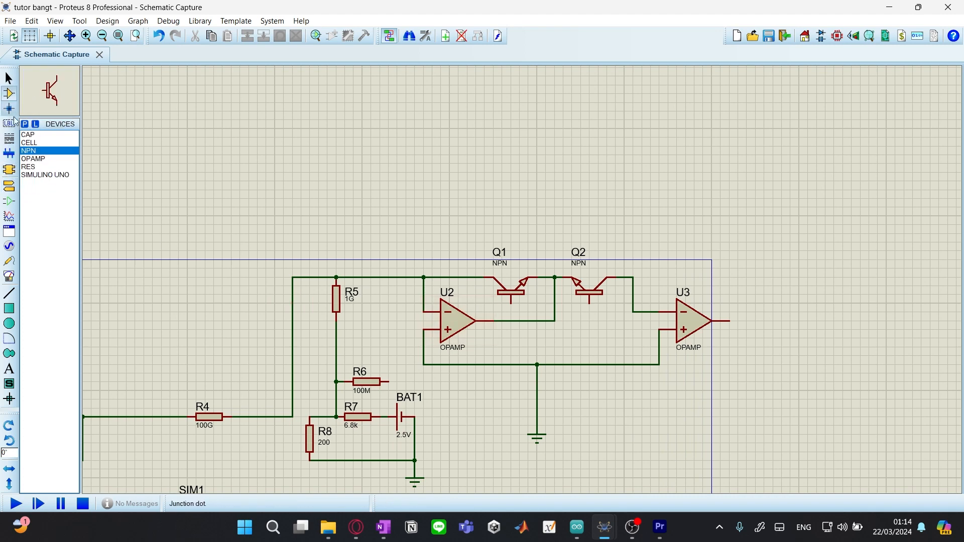
{"action": "left_click", "coordinate": [30, 167]}
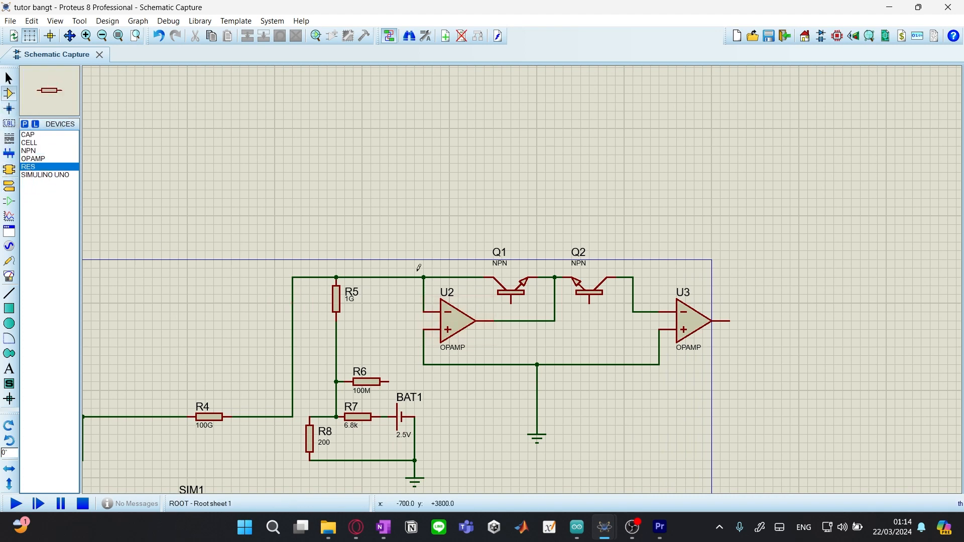
{"action": "middle_click", "coordinate": [773, 371]}
{"action": "left_click", "coordinate": [698, 360]}
{"action": "left_click", "coordinate": [702, 365]}
{"action": "right_click", "coordinate": [703, 366]}
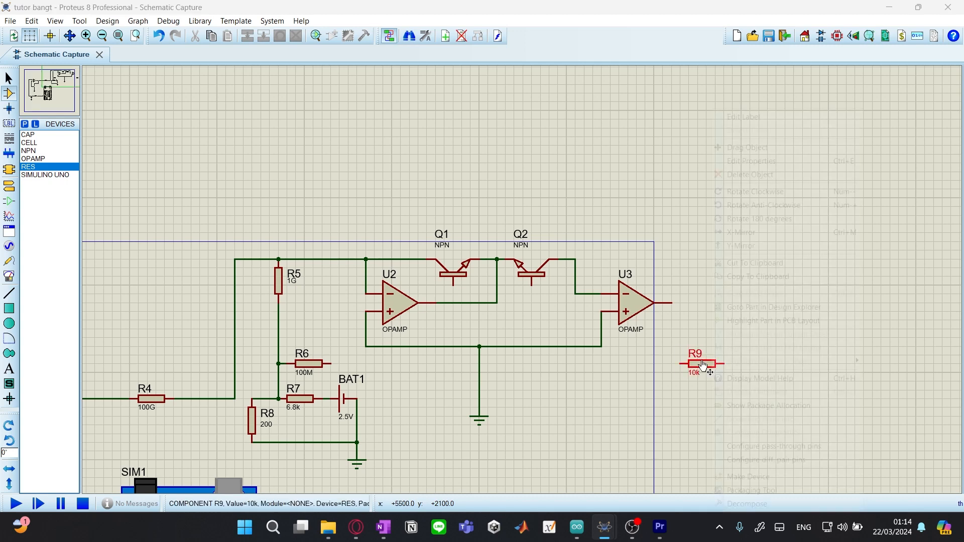
{"action": "left_click", "coordinate": [750, 192]}
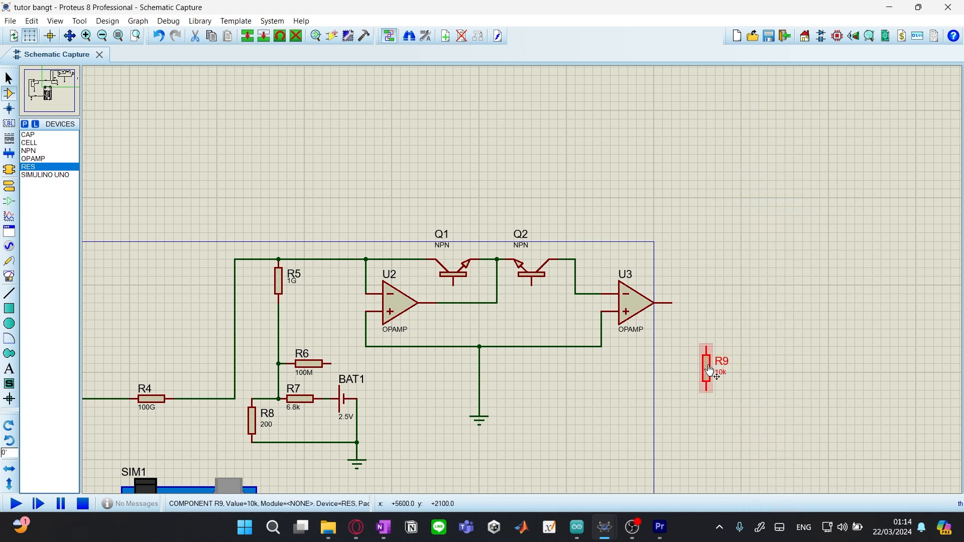
Place another resistor below R9, rotate it anti-clockwise to stand vertically, and shift R9 slightly up
{"action": "left_click", "coordinate": [704, 422]}
{"action": "left_click", "coordinate": [707, 424]}
{"action": "right_click", "coordinate": [710, 425]}
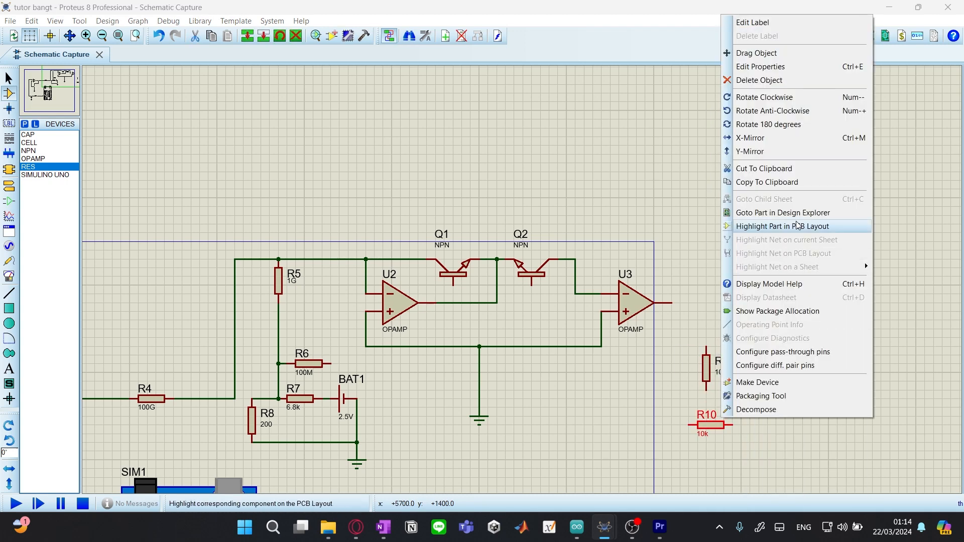
{"action": "left_click", "coordinate": [792, 111]}
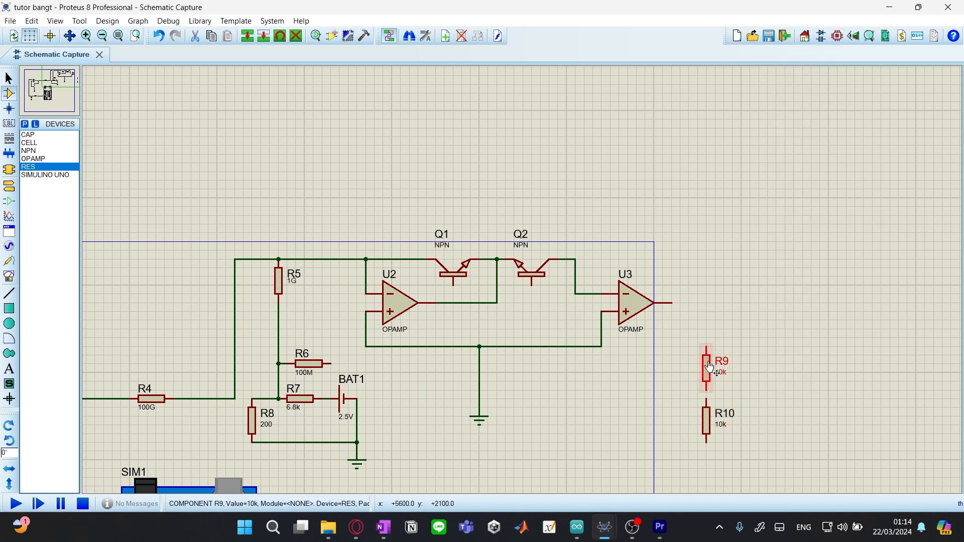
{"action": "left_click_drag", "start_coordinate": [710, 368], "coordinate": [710, 359]}
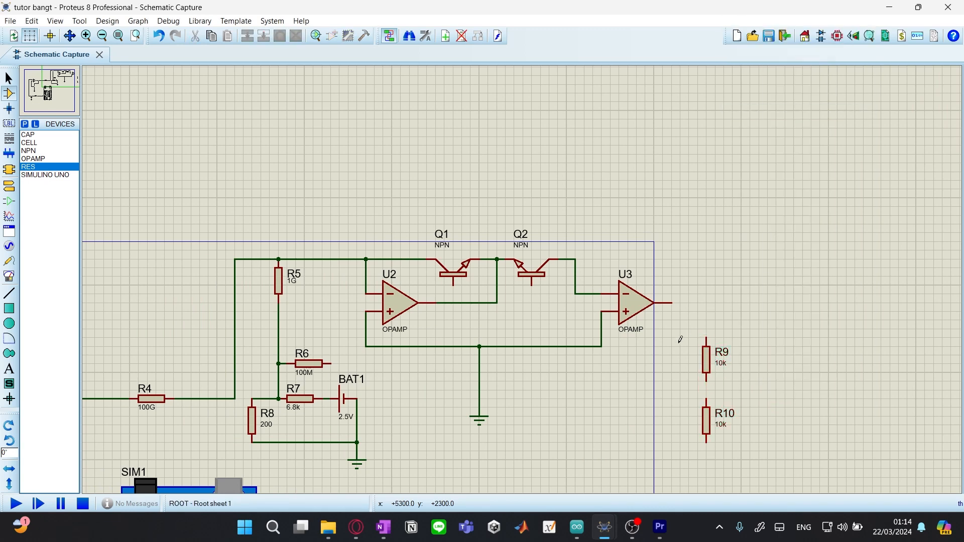
Wire Q1's base to the junction between R9 and R10, and U3's output to the upper end of R9
{"action": "left_click", "coordinate": [453, 283]}
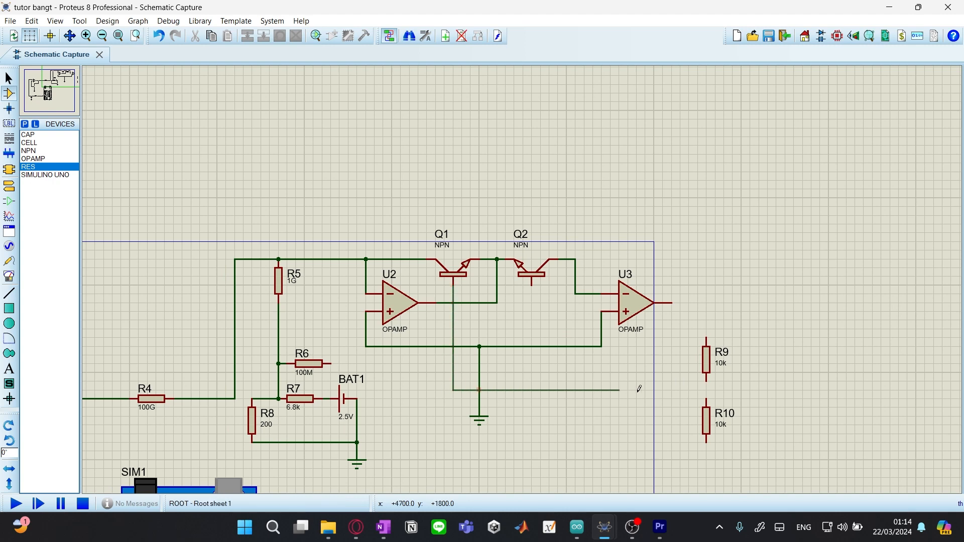
{"action": "left_click", "coordinate": [706, 382]}
{"action": "left_click", "coordinate": [706, 390]}
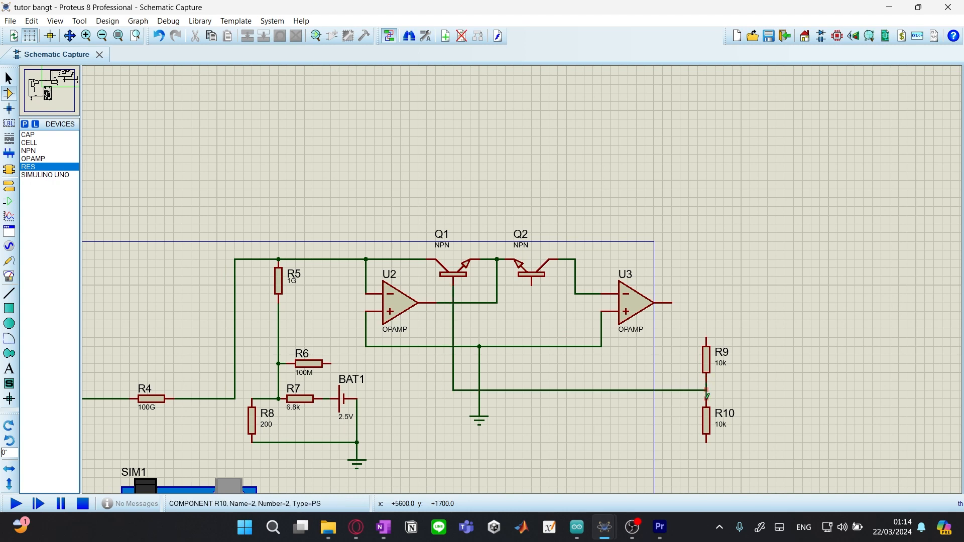
{"action": "left_click", "coordinate": [705, 398]}
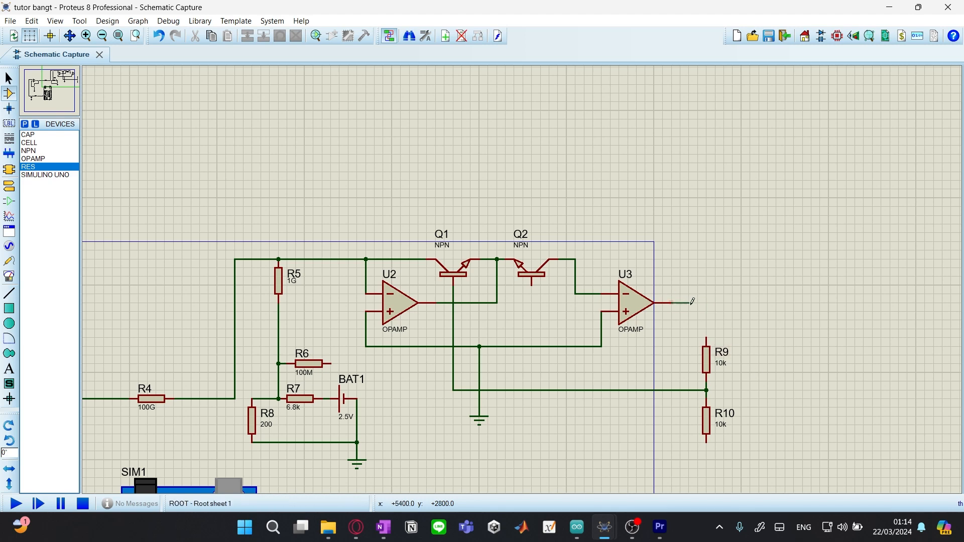
{"action": "left_click", "coordinate": [706, 332]}
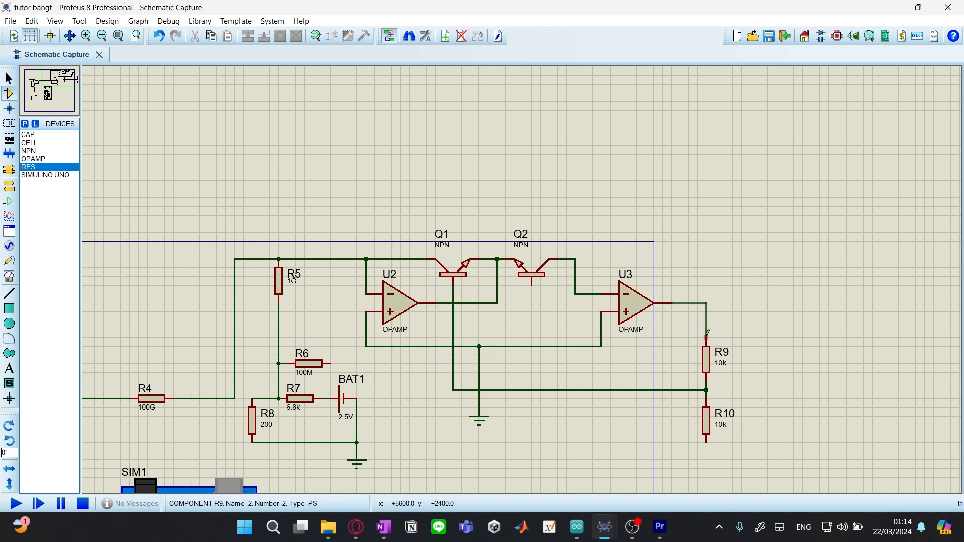
{"action": "left_click", "coordinate": [707, 337]}
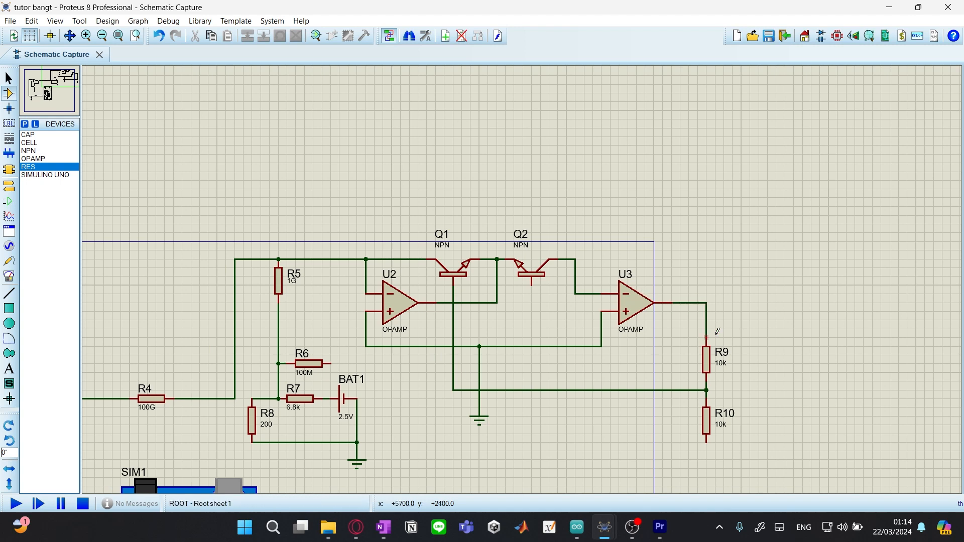
Place a ground terminal below and to the left of R10 and wire R10's lower end to it
{"action": "middle_click", "coordinate": [737, 332]}
{"action": "left_click", "coordinate": [682, 346]}
{"action": "middle_click", "coordinate": [681, 346]}
{"action": "left_click", "coordinate": [722, 321]}
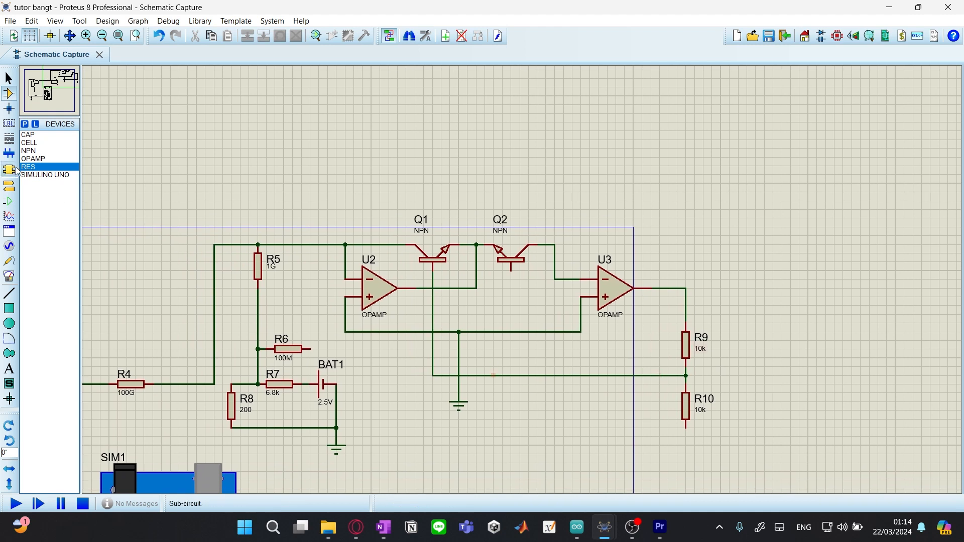
{"action": "left_click", "coordinate": [9, 186]}
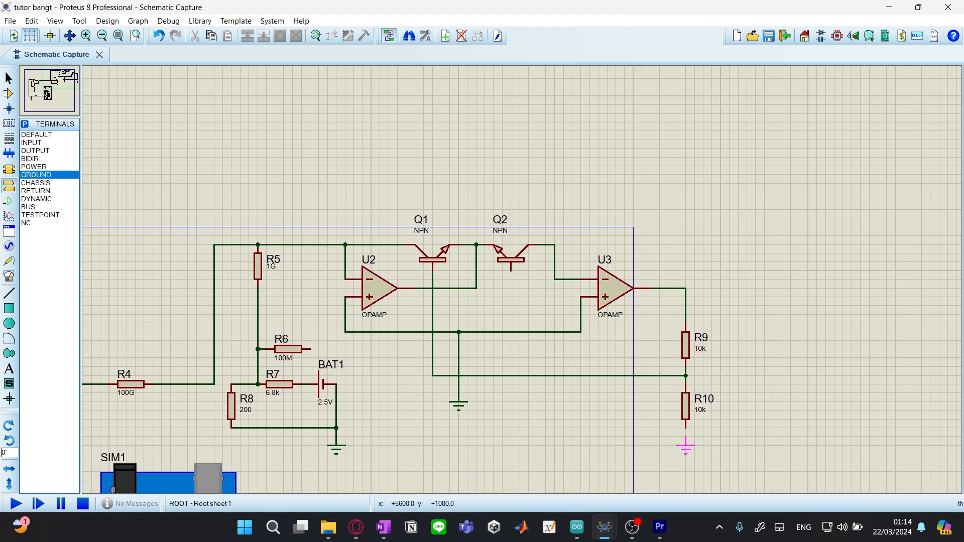
{"action": "left_click", "coordinate": [686, 439]}
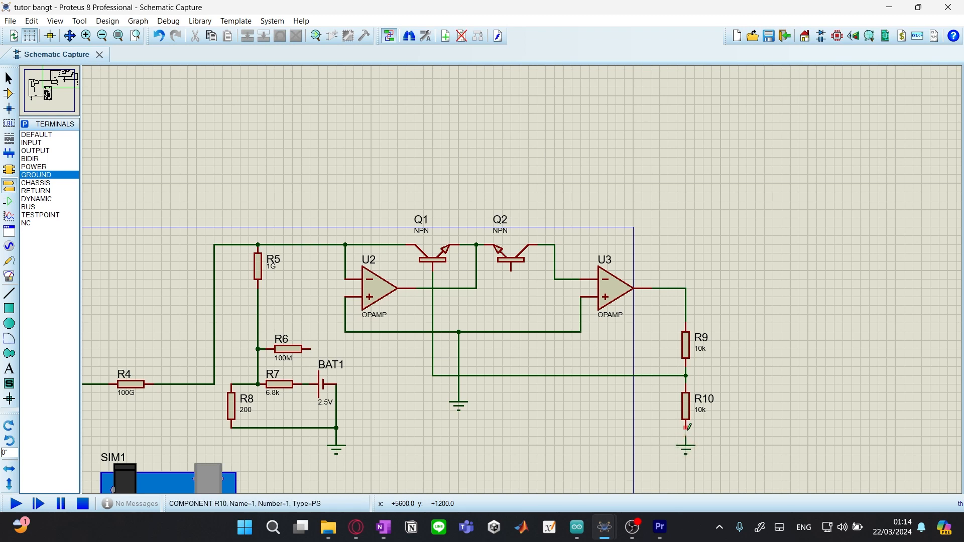
{"action": "left_click_drag", "start_coordinate": [686, 444], "coordinate": [572, 446]}
{"action": "left_click", "coordinate": [687, 427]}
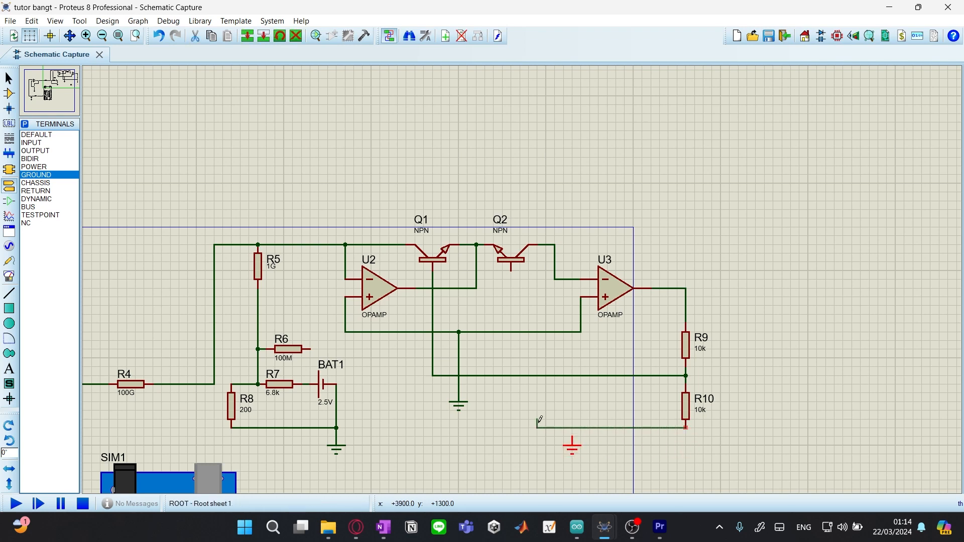
{"action": "left_click", "coordinate": [572, 437]}
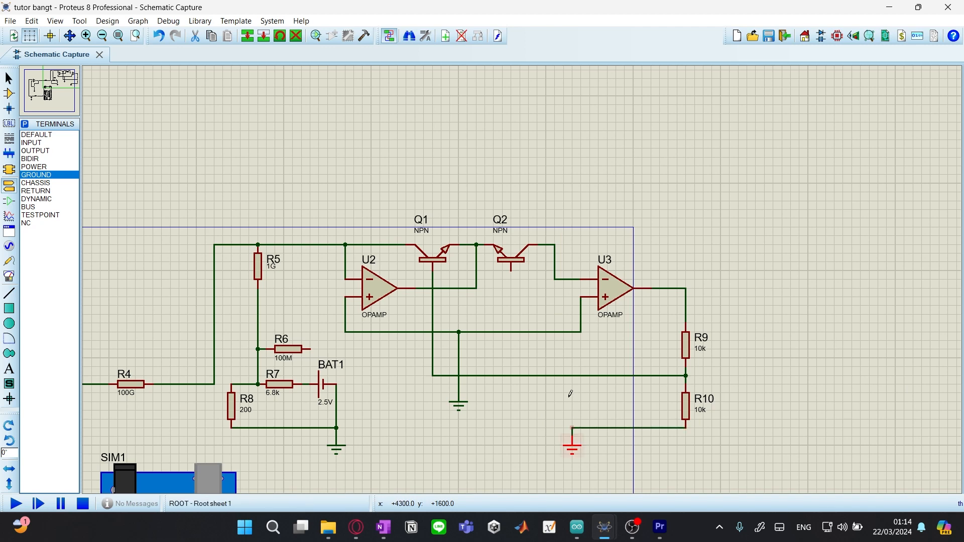
Wire Q2's base to the ground connection of R10
{"action": "right_click", "coordinate": [526, 291]}
{"action": "left_click", "coordinate": [503, 292]}
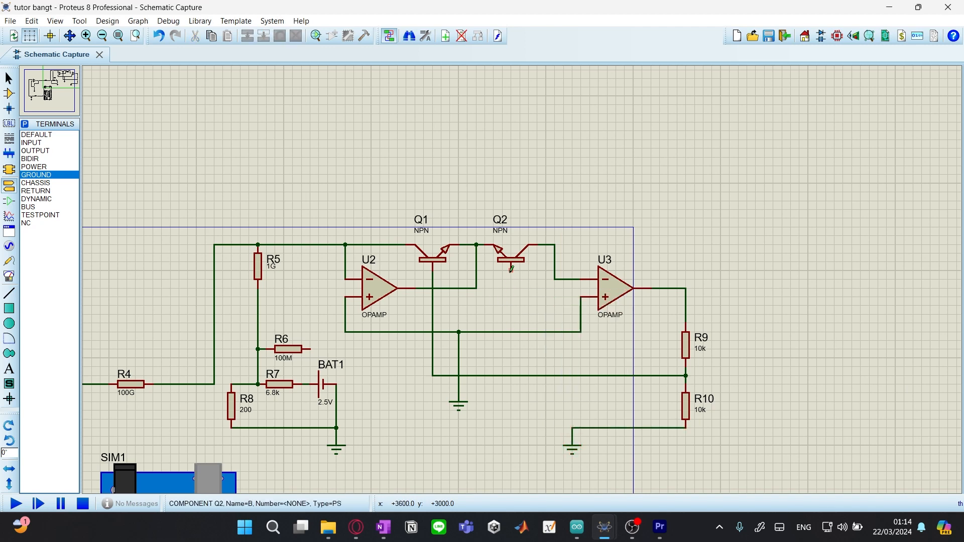
{"action": "left_click", "coordinate": [511, 270]}
{"action": "left_click", "coordinate": [572, 428]}
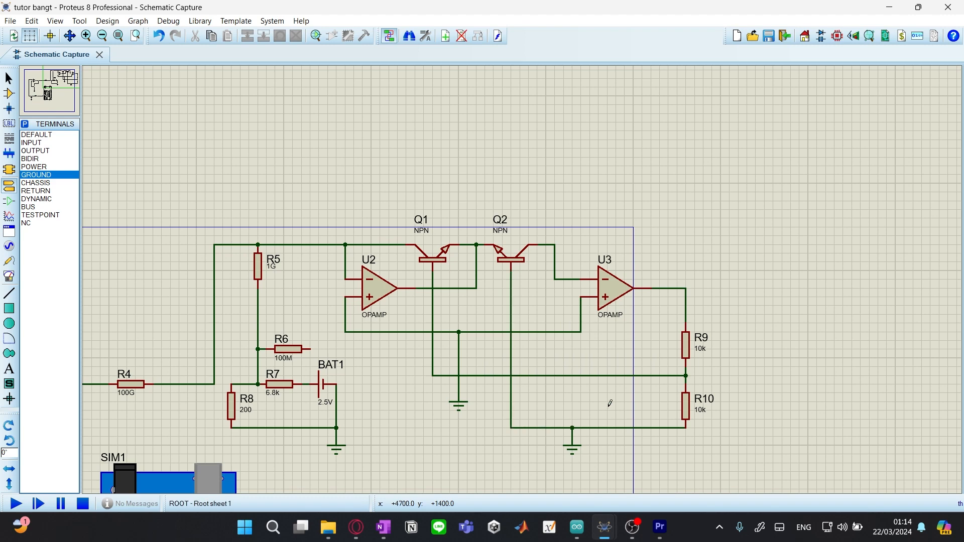
{"action": "middle_click", "coordinate": [421, 402]}
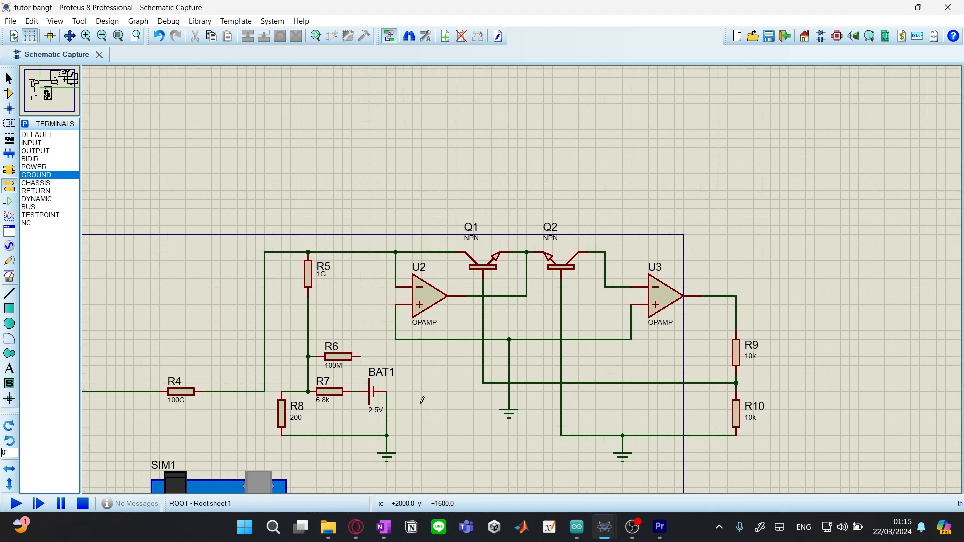
{"action": "middle_click", "coordinate": [424, 402]}
{"action": "middle_click", "coordinate": [413, 401]}
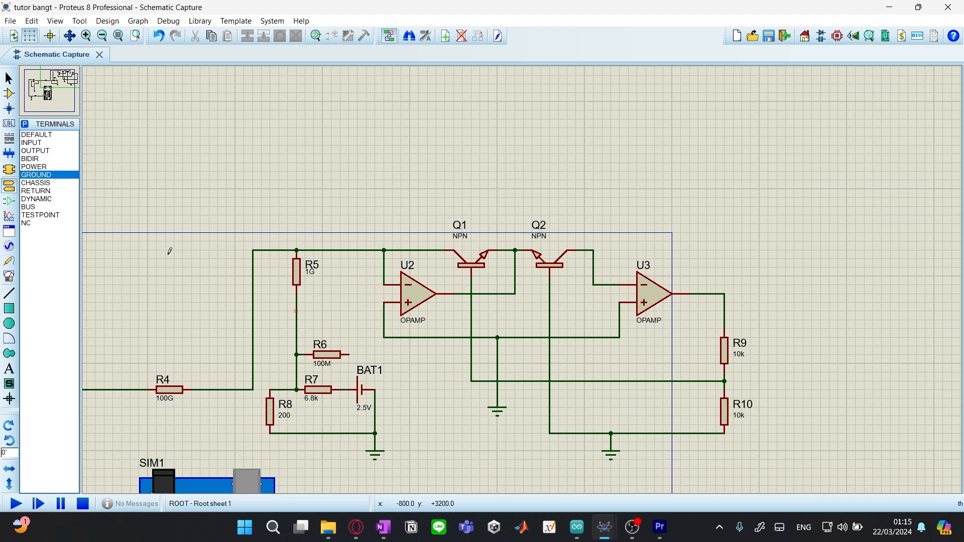
Place a capacitor above Q1 and Q2 and wire R6's free end to the capacitor's left end
{"action": "left_click", "coordinate": [9, 93]}
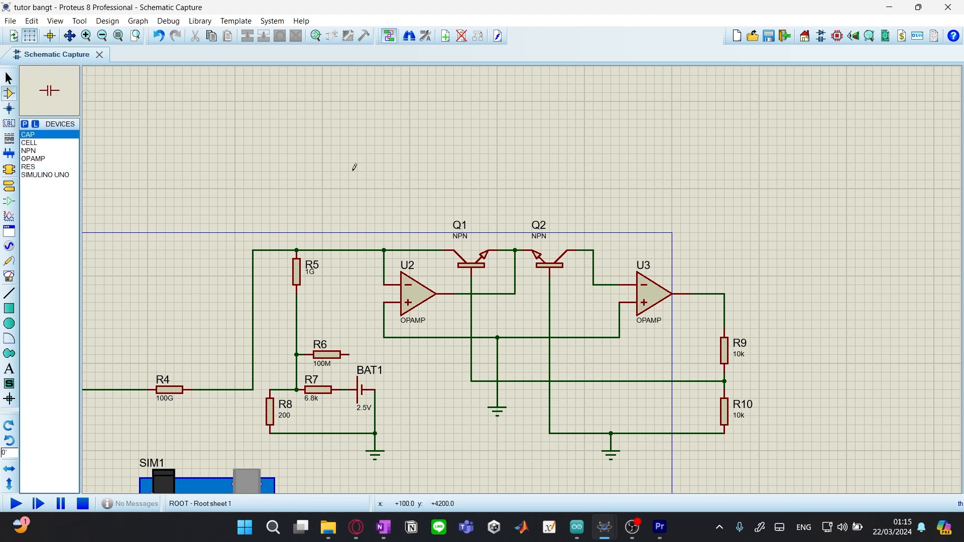
{"action": "left_click", "coordinate": [511, 166]}
{"action": "left_click", "coordinate": [496, 171]}
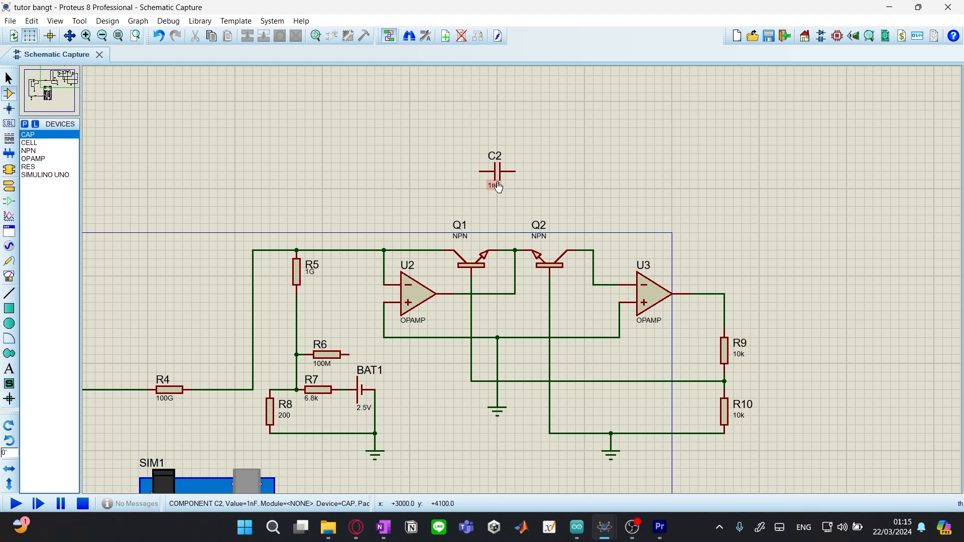
{"action": "left_click", "coordinate": [349, 354]}
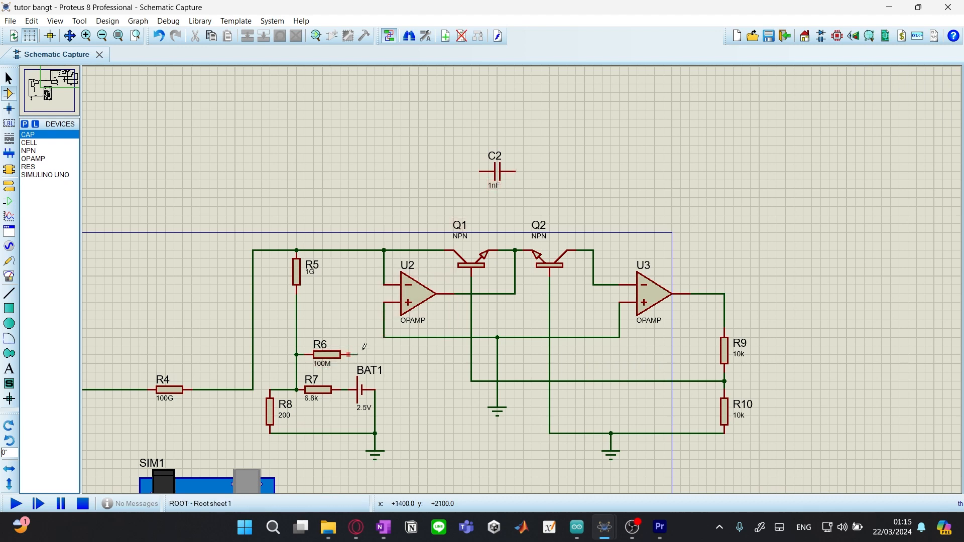
{"action": "left_click", "coordinate": [480, 171]}
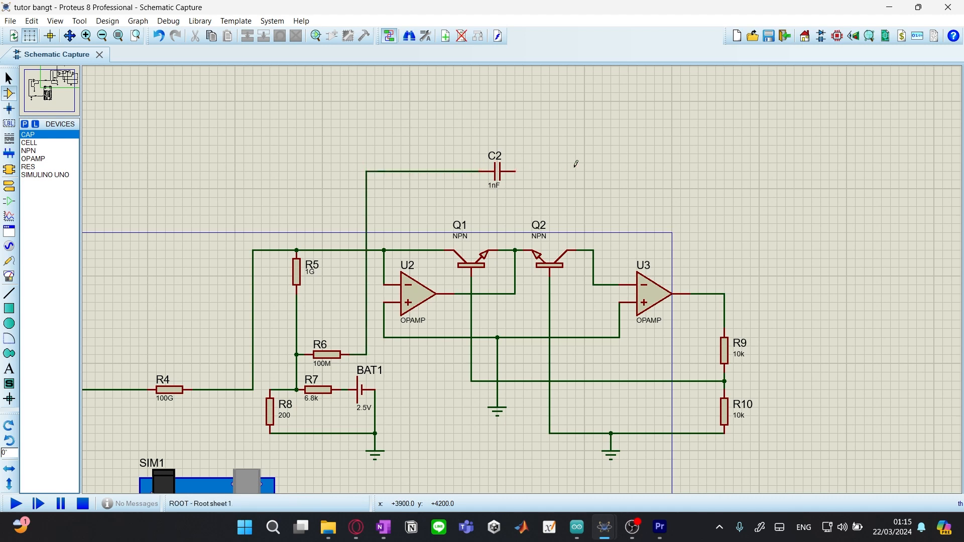
Wire C2's right end to U3's output, and the R6–C2 connection to U3's inverting input
{"action": "left_click", "coordinate": [515, 172]}
{"action": "left_click", "coordinate": [724, 293]}
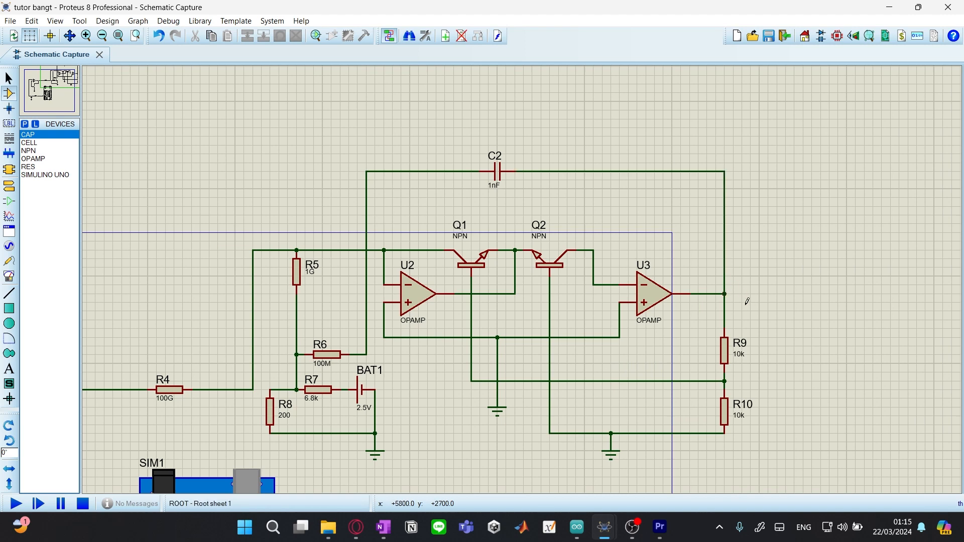
{"action": "left_click", "coordinate": [366, 355]}
{"action": "left_click", "coordinate": [592, 285]}
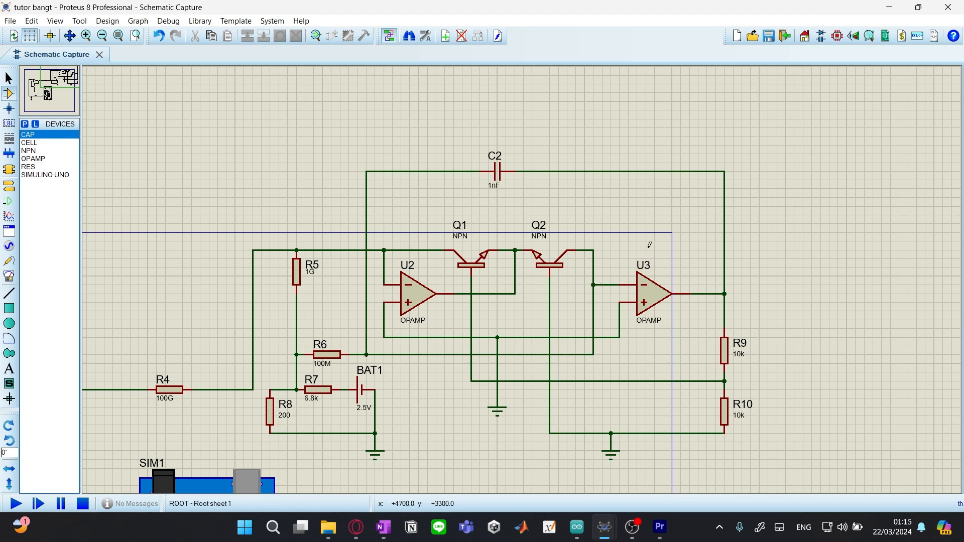
{"action": "middle_click", "coordinate": [770, 325]}
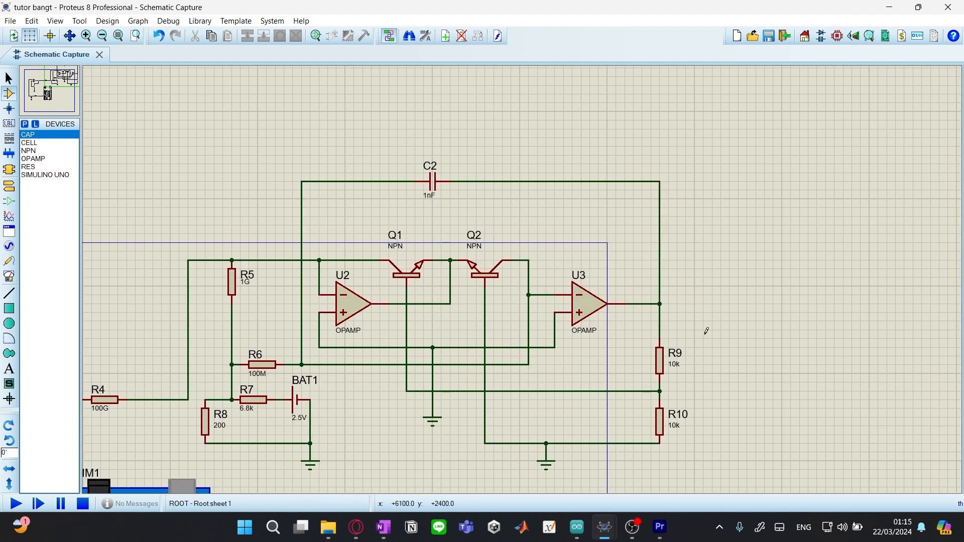
{"action": "middle_click", "coordinate": [715, 243]}
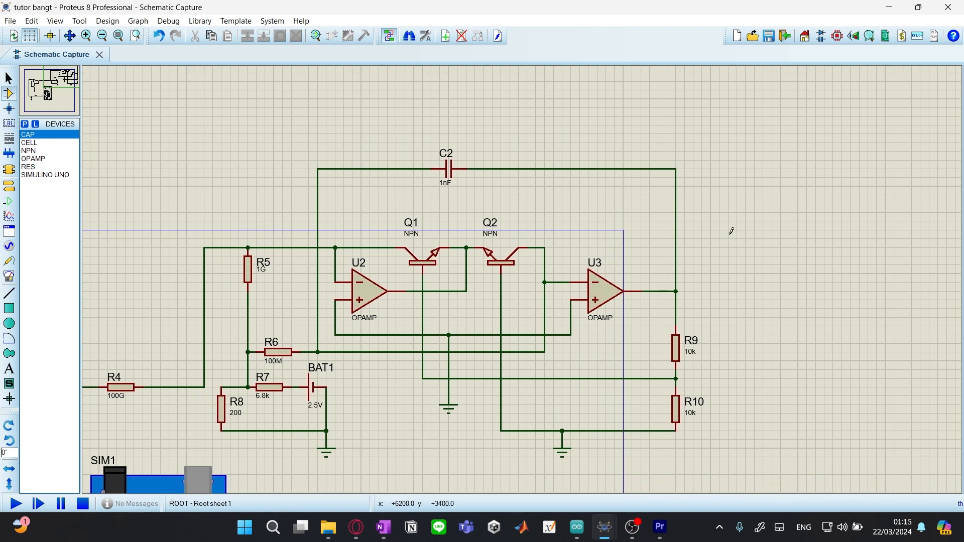
{"action": "middle_click", "coordinate": [717, 236]}
{"action": "middle_click", "coordinate": [718, 237]}
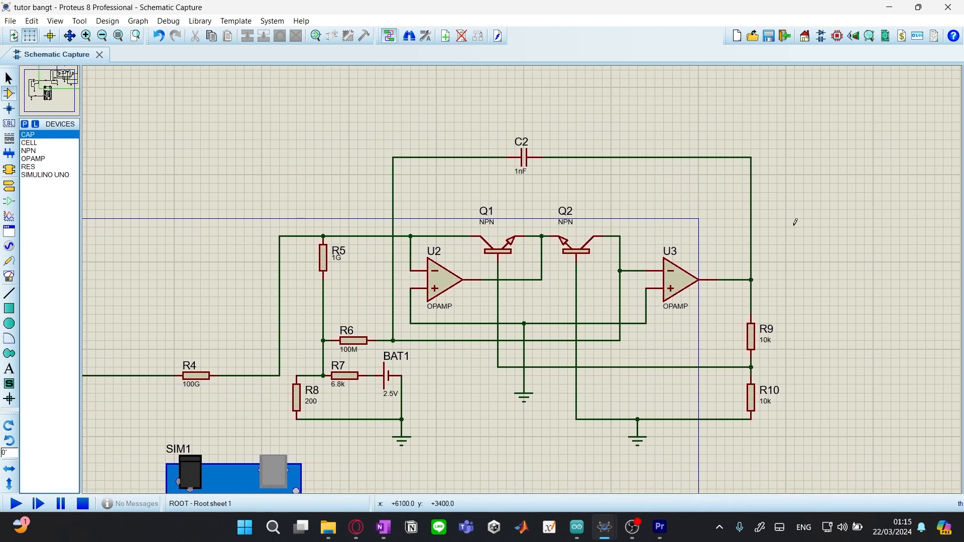
{"action": "middle_click", "coordinate": [794, 222]}
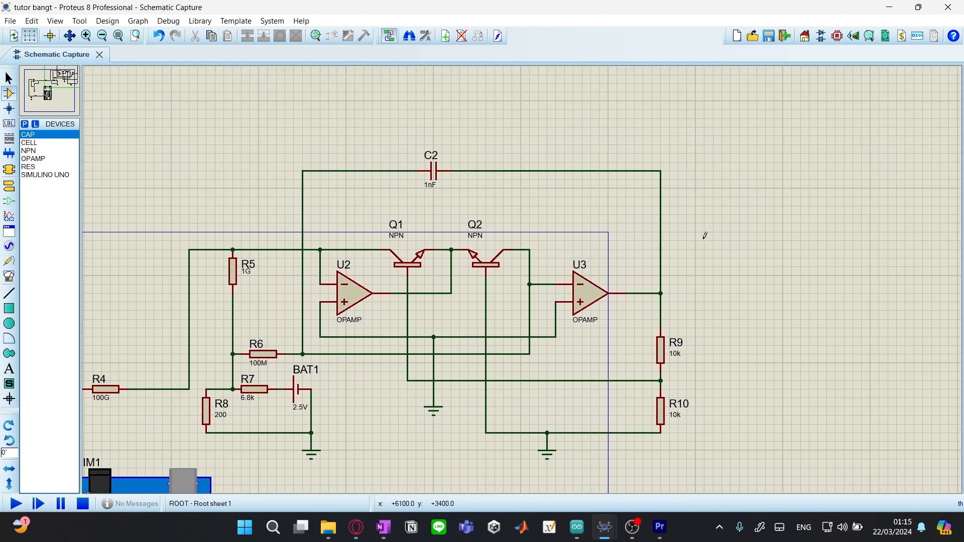
Place an op-amp to the right of U3 and R9, flip it vertically so its inverting input is on top, and shift it slightly down and right
{"action": "middle_click", "coordinate": [732, 281]}
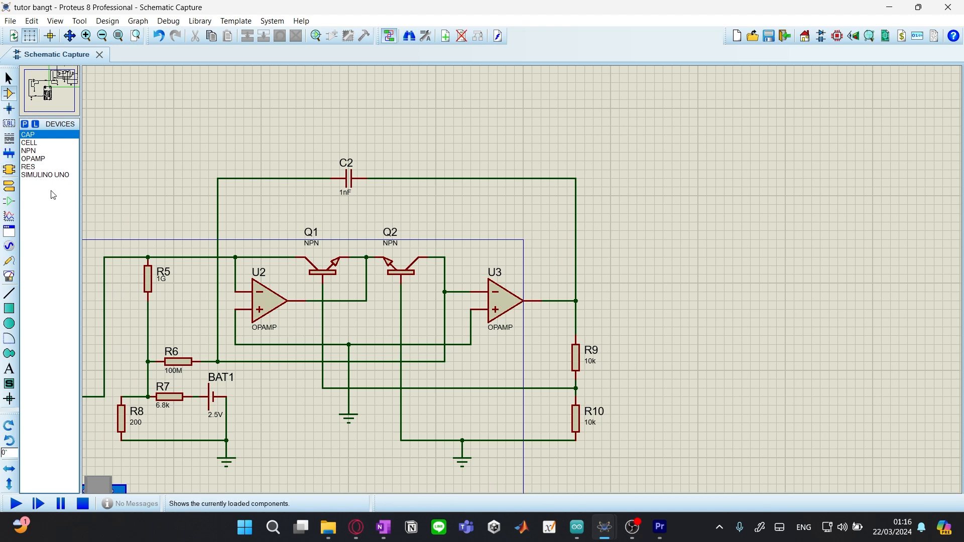
{"action": "left_click", "coordinate": [9, 80]}
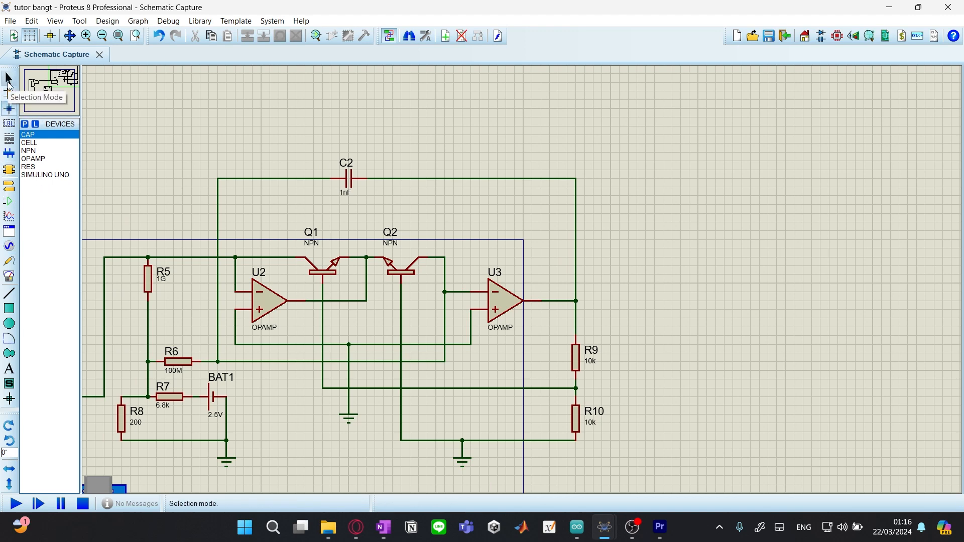
{"action": "left_click", "coordinate": [9, 93]}
{"action": "left_click", "coordinate": [33, 159]}
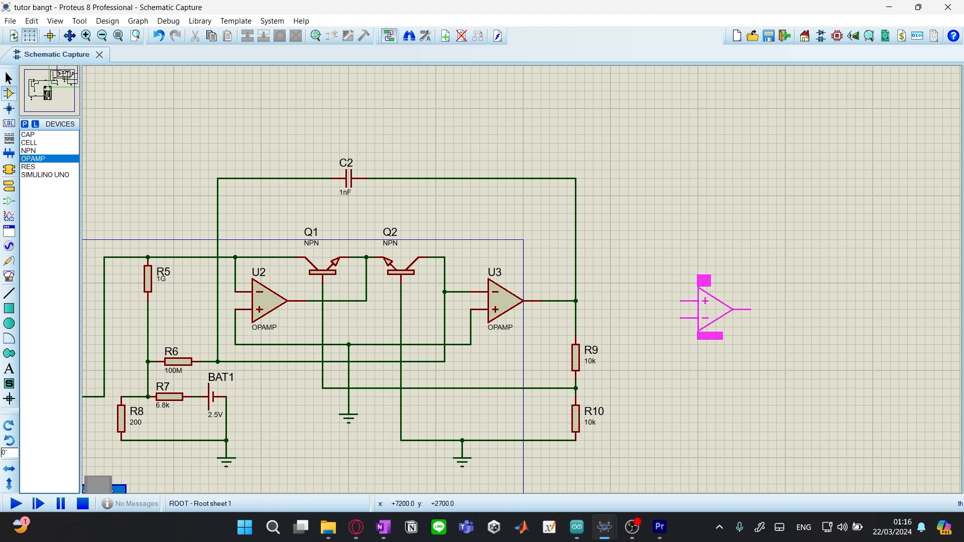
{"action": "left_click", "coordinate": [715, 309]}
{"action": "right_click", "coordinate": [709, 308]}
{"action": "left_click", "coordinate": [753, 244]}
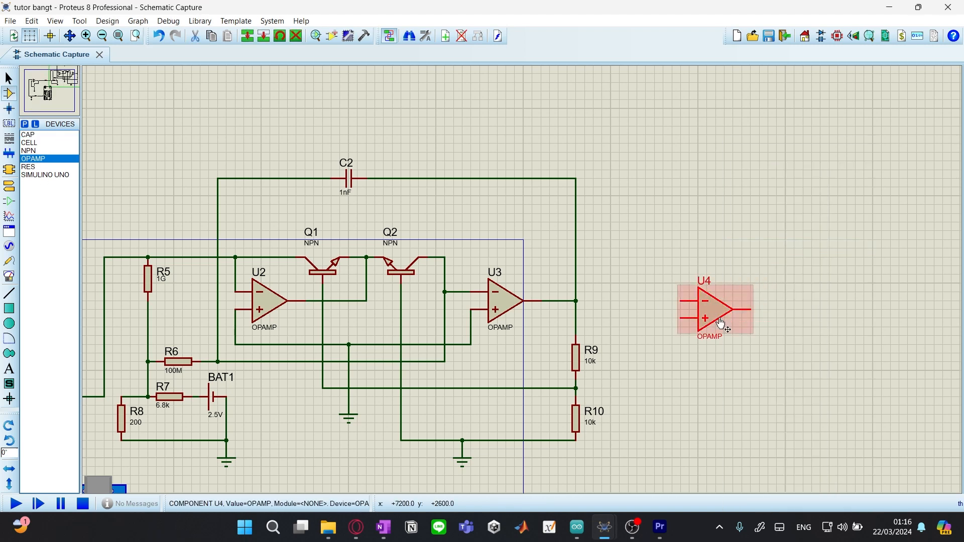
{"action": "left_click_drag", "start_coordinate": [721, 324], "coordinate": [738, 341]}
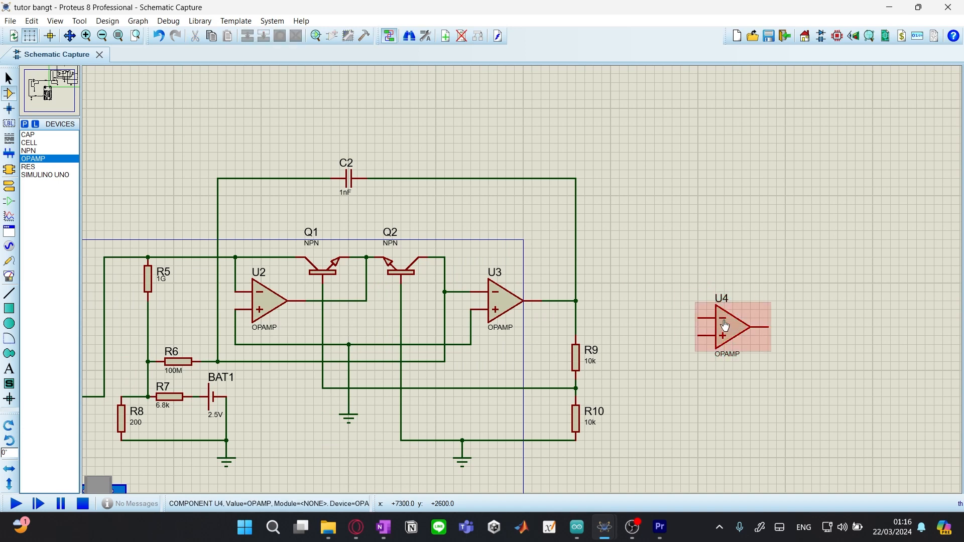
{"action": "double_click", "coordinate": [725, 326]}
{"action": "left_click", "coordinate": [637, 140]}
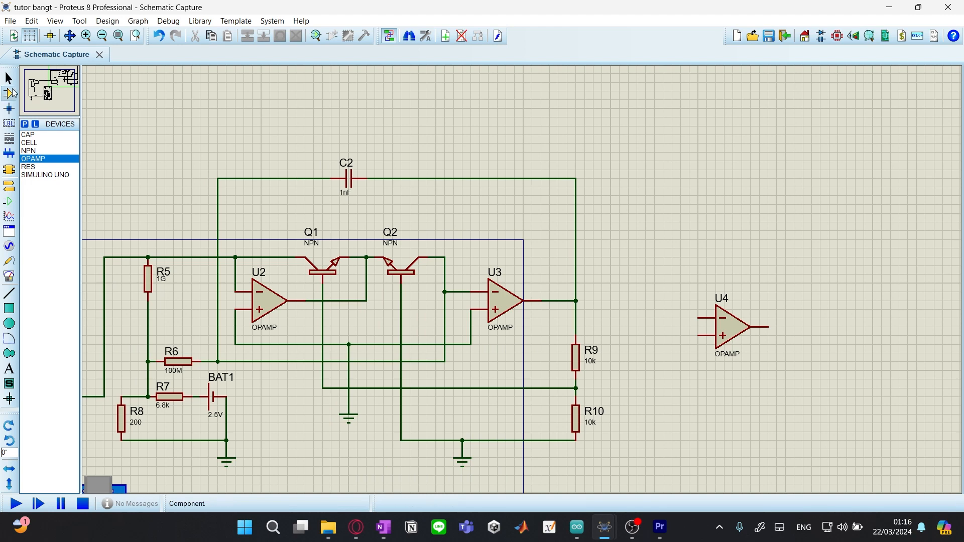
Place a resistor between U3's output and U4, and move U4 up so its inverting input lines up with the resistor
{"action": "left_click", "coordinate": [28, 167]}
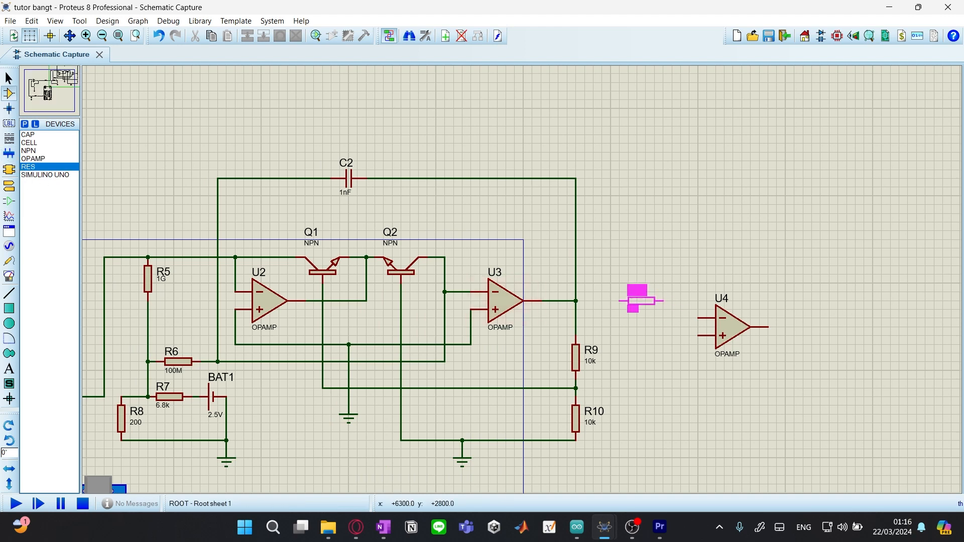
{"action": "left_click", "coordinate": [641, 300]}
{"action": "left_click_drag", "start_coordinate": [731, 327], "coordinate": [731, 309]}
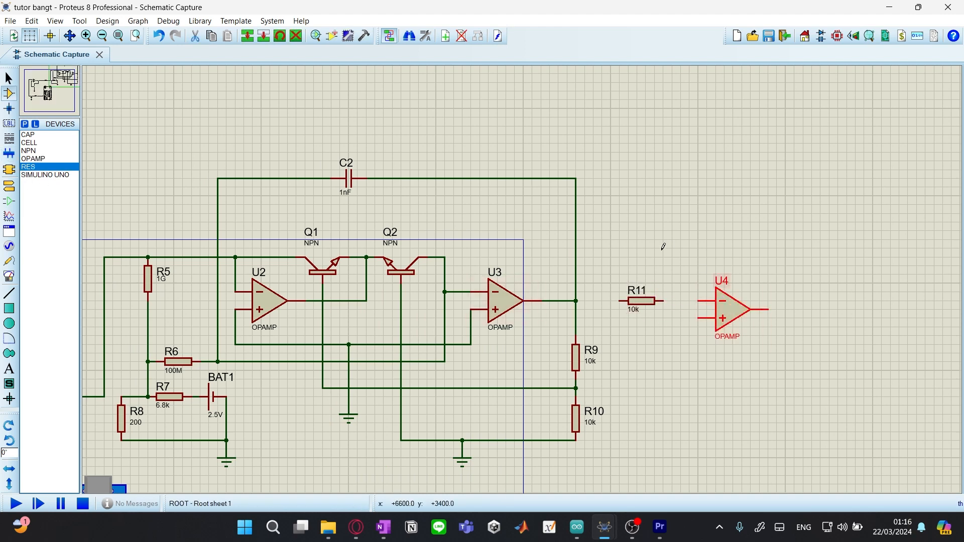
{"action": "left_click", "coordinate": [662, 246]}
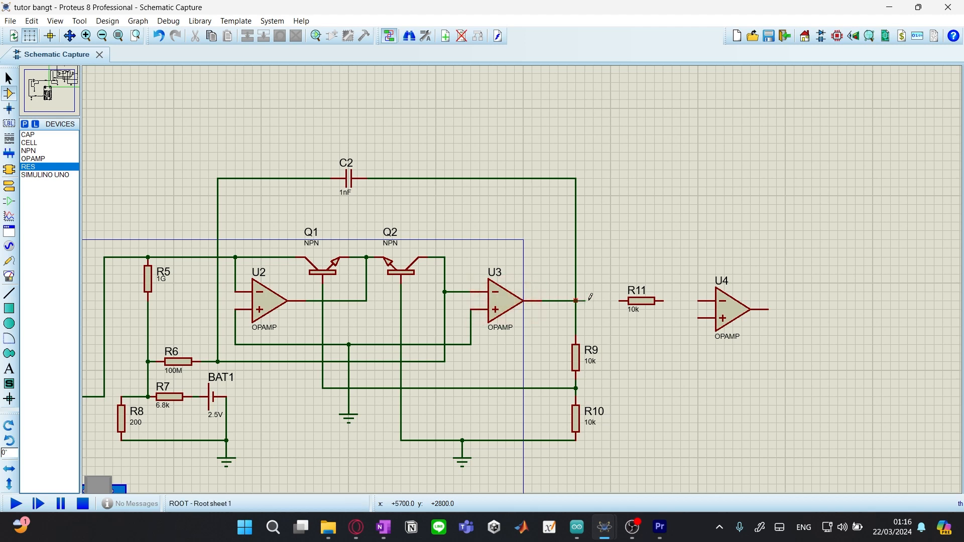
Wire R11 in series between U3's output node and U4's inverting input
{"action": "left_click", "coordinate": [621, 300]}
{"action": "left_click", "coordinate": [662, 300]}
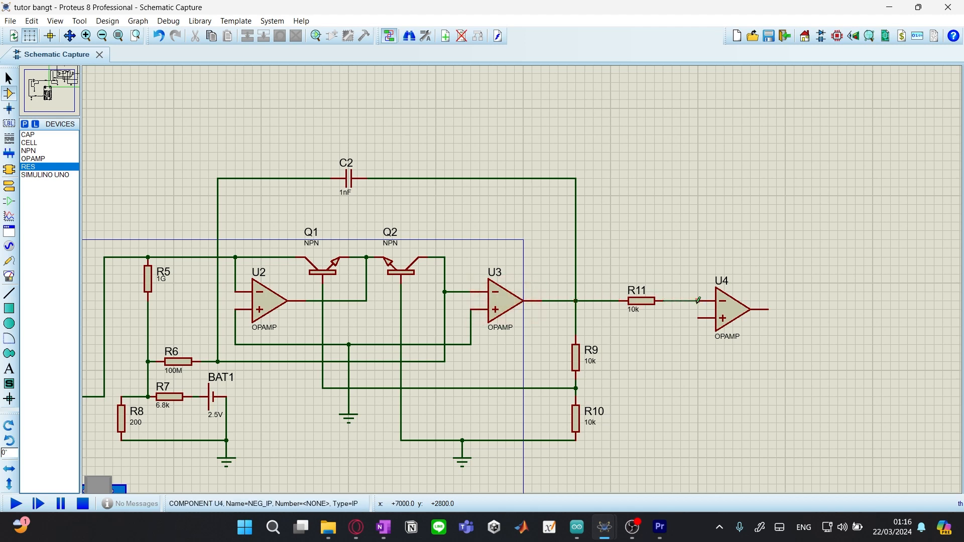
{"action": "left_click", "coordinate": [698, 301]}
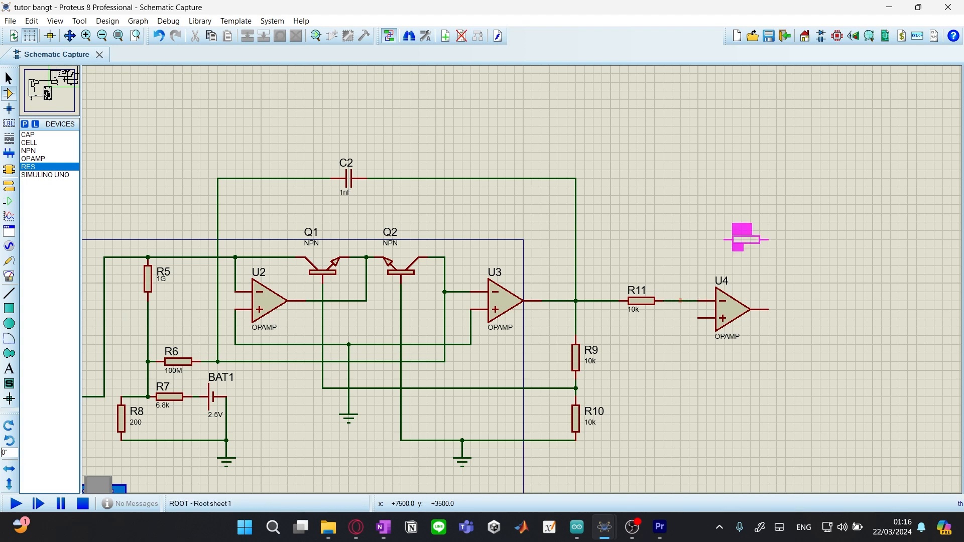
Place a resistor above U4 and wire it as feedback between U4's inverting input and its output
{"action": "left_click", "coordinate": [728, 240]}
{"action": "left_click", "coordinate": [681, 300]}
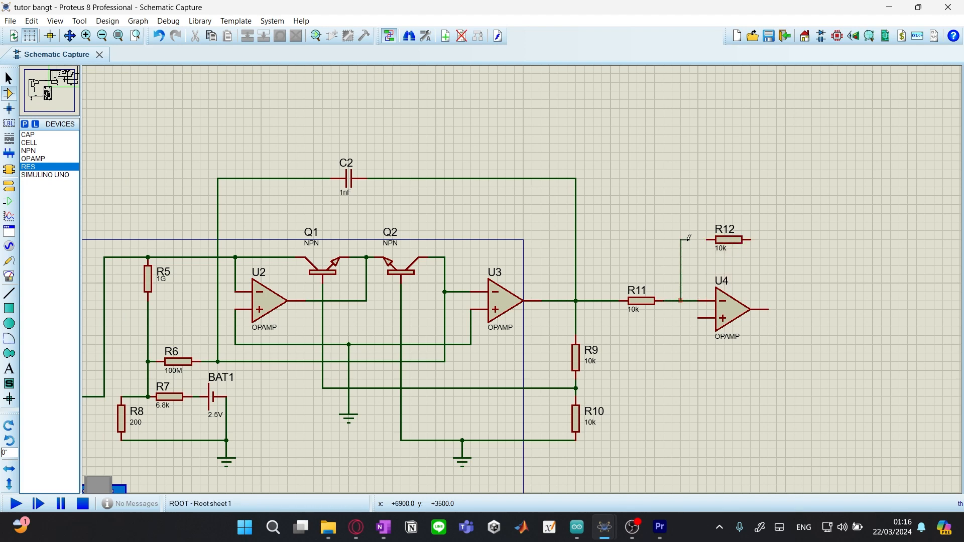
{"action": "left_click", "coordinate": [707, 240]}
{"action": "left_click", "coordinate": [751, 240]}
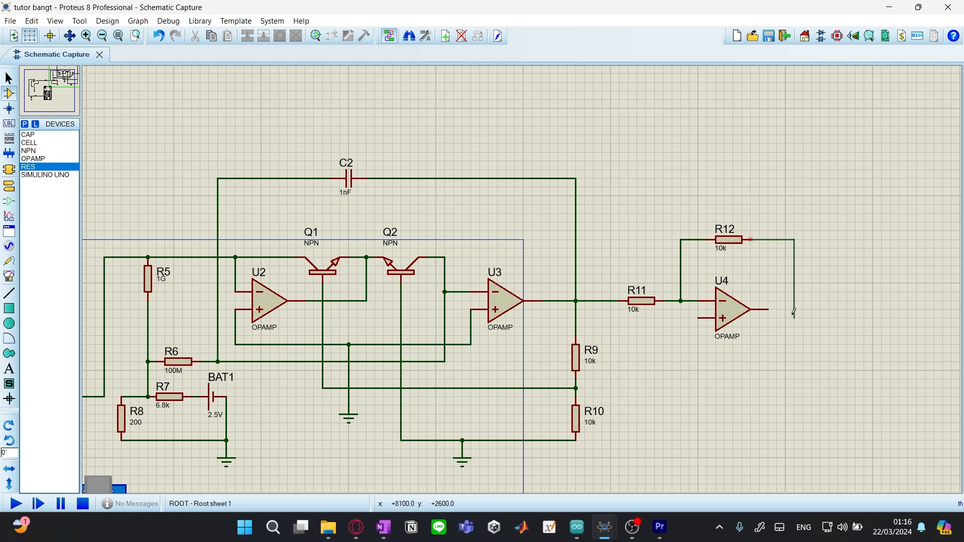
{"action": "left_click", "coordinate": [767, 310]}
Place a ground terminal below U4's non-inverting input and wire the input to it
{"action": "left_click", "coordinate": [9, 186]}
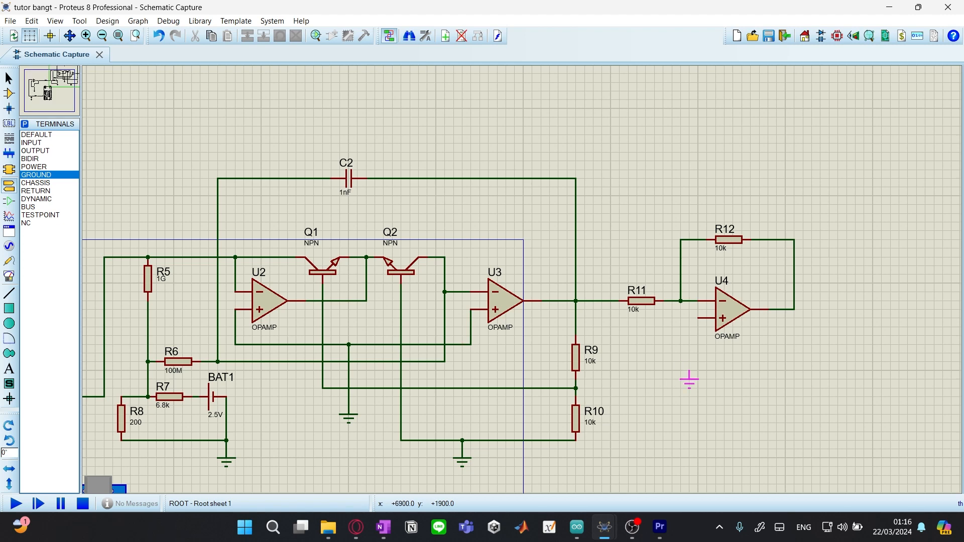
{"action": "left_click", "coordinate": [698, 362]}
{"action": "left_click", "coordinate": [698, 318]}
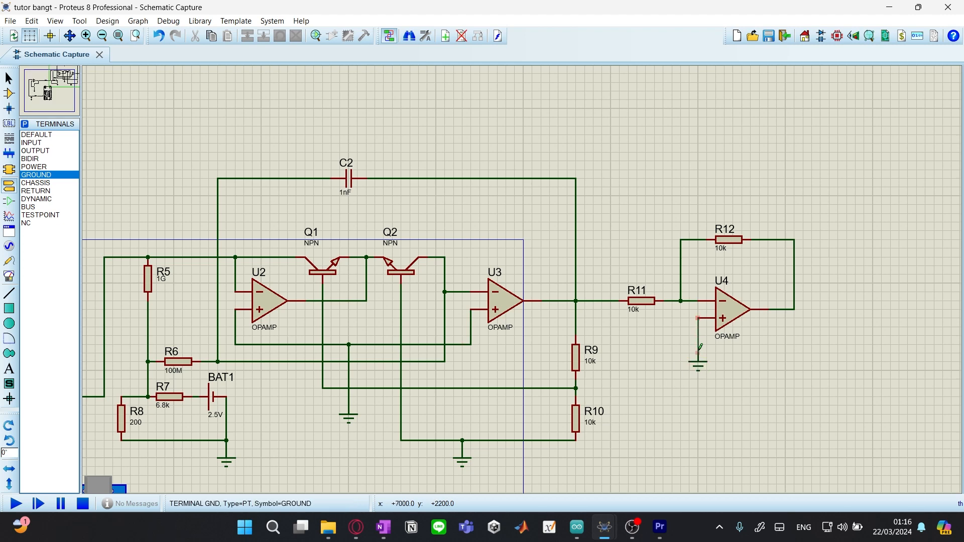
{"action": "left_click", "coordinate": [698, 355]}
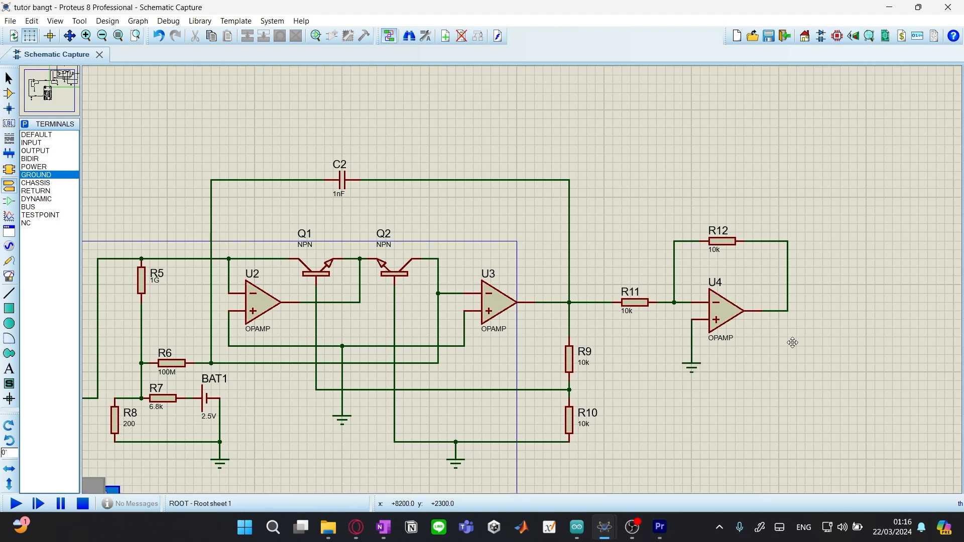
Place two resistors one above the other to the right of U4 and wire U4's output to the lower one's left end
{"action": "left_click_drag", "start_coordinate": [792, 342], "coordinate": [582, 302]}
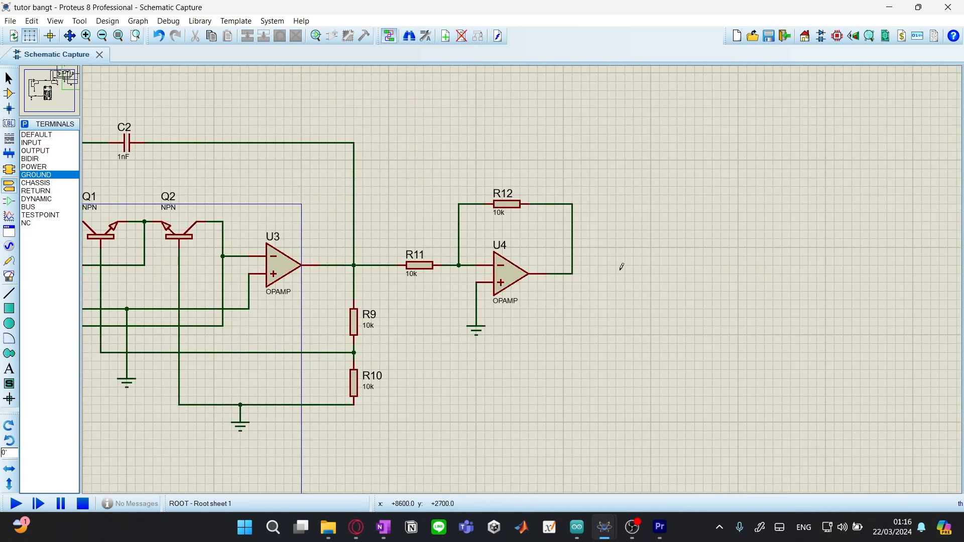
{"action": "left_click_drag", "start_coordinate": [622, 267], "coordinate": [613, 276]}
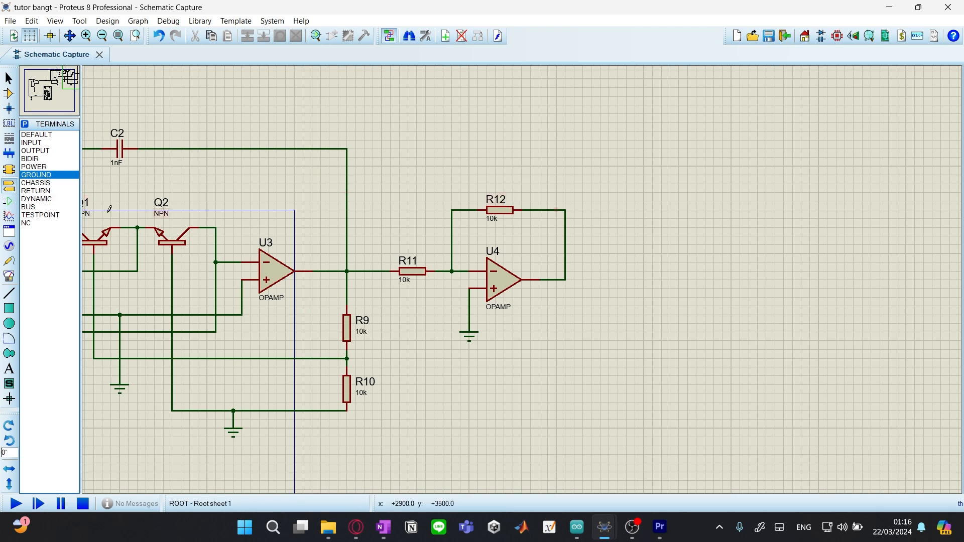
{"action": "left_click", "coordinate": [8, 93]}
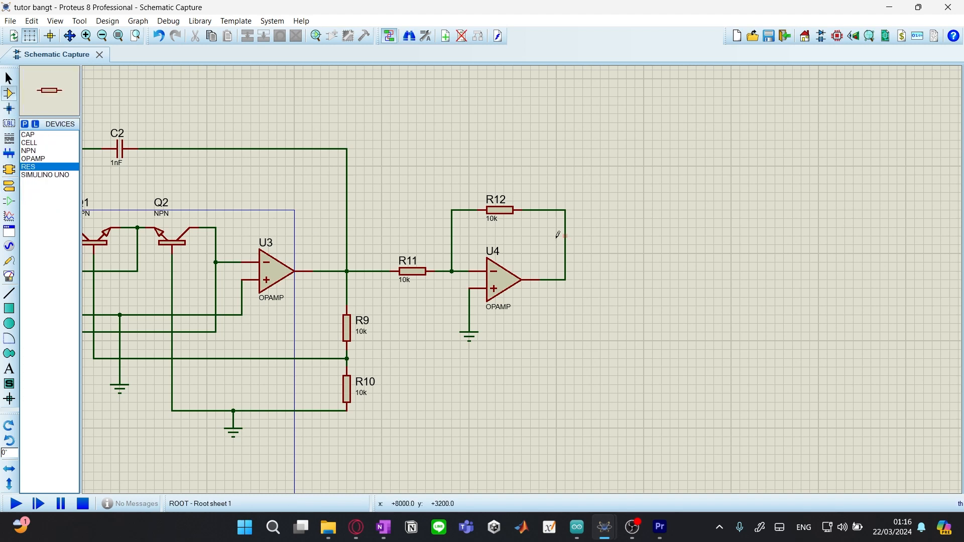
{"action": "left_click", "coordinate": [683, 277]}
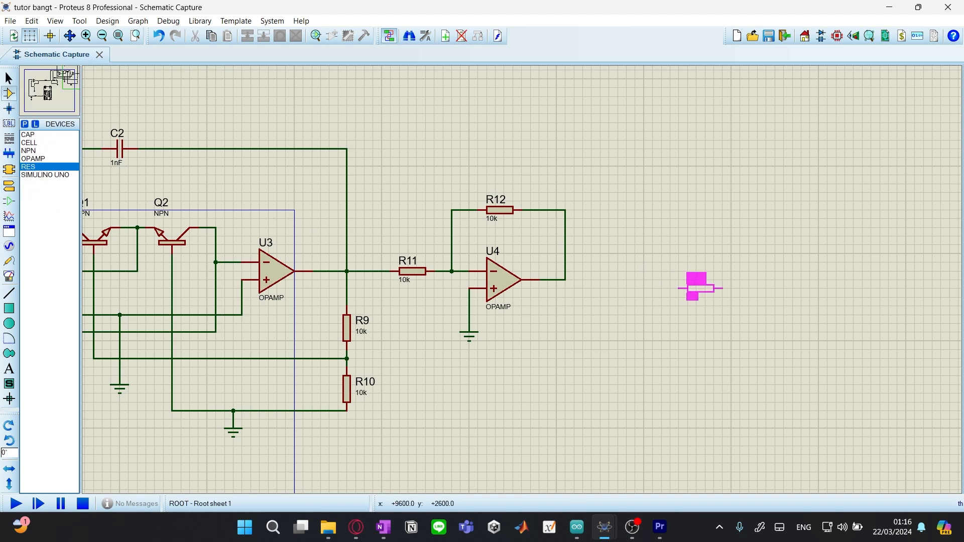
{"action": "left_click", "coordinate": [683, 280]}
{"action": "left_click", "coordinate": [684, 234]}
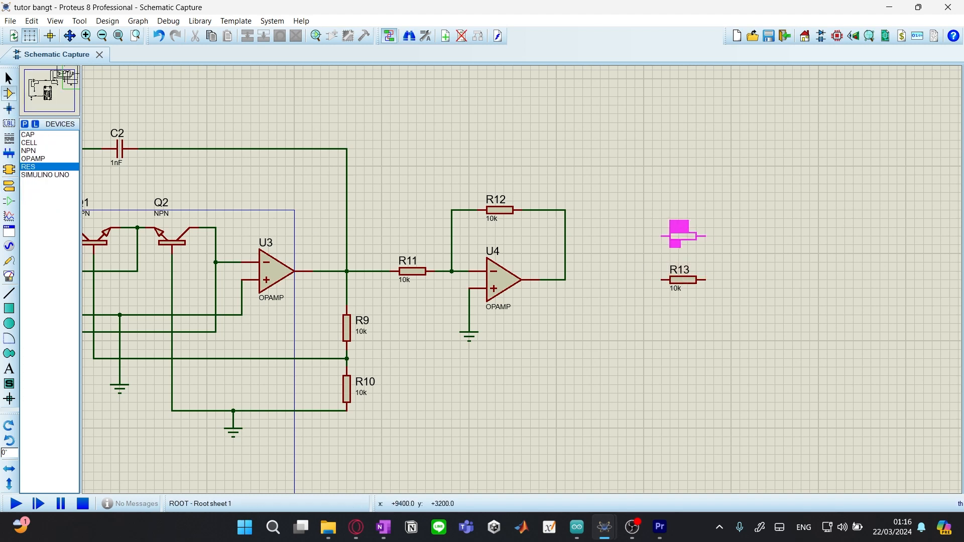
{"action": "left_click", "coordinate": [683, 235]}
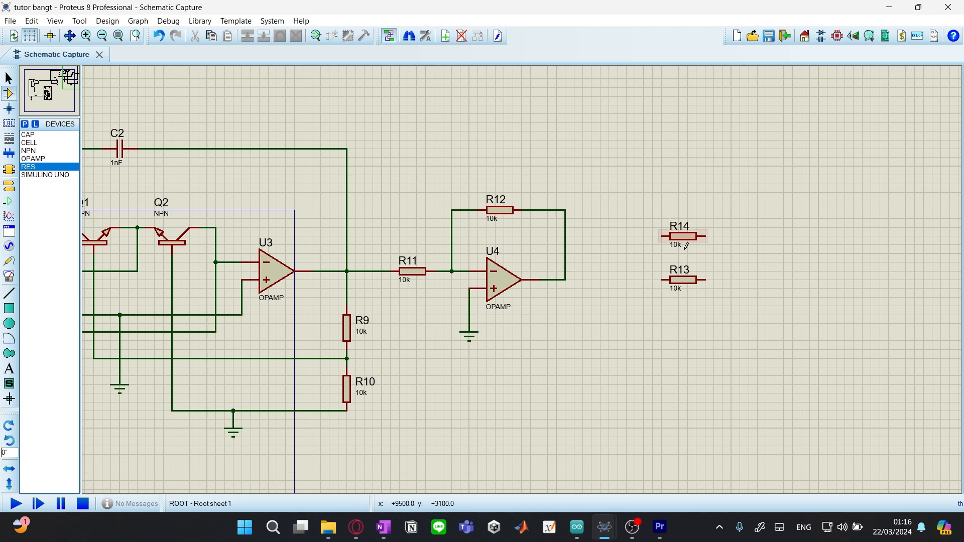
{"action": "left_click", "coordinate": [566, 278]}
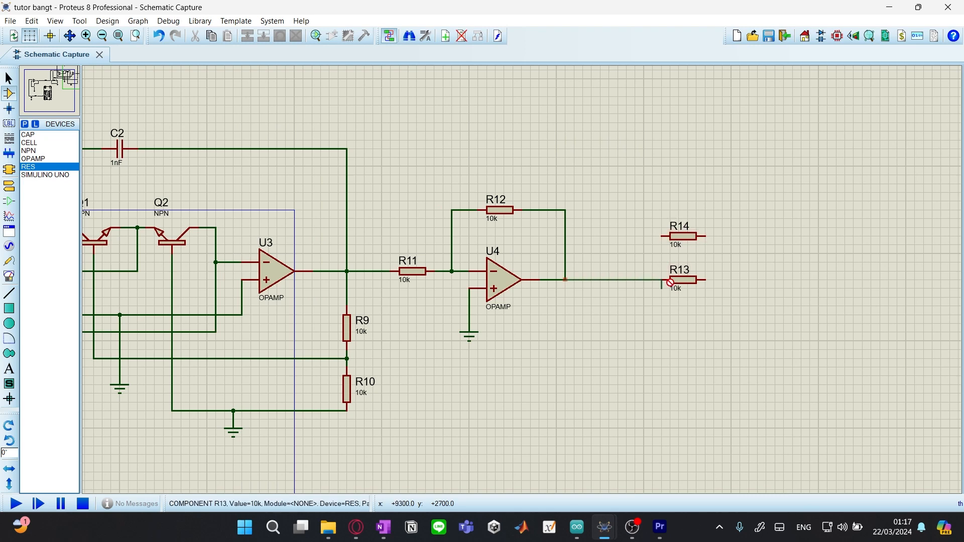
{"action": "left_click", "coordinate": [662, 280]}
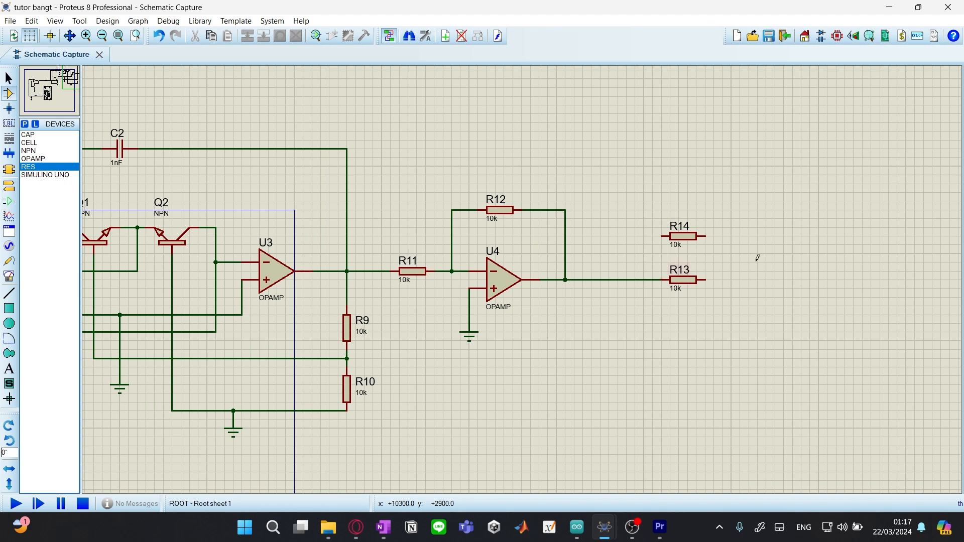
Place an op-amp to the right of R13 and R14, wiring R14 to its non-inverting input and R13 to its inverting input
{"action": "left_click", "coordinate": [33, 158]}
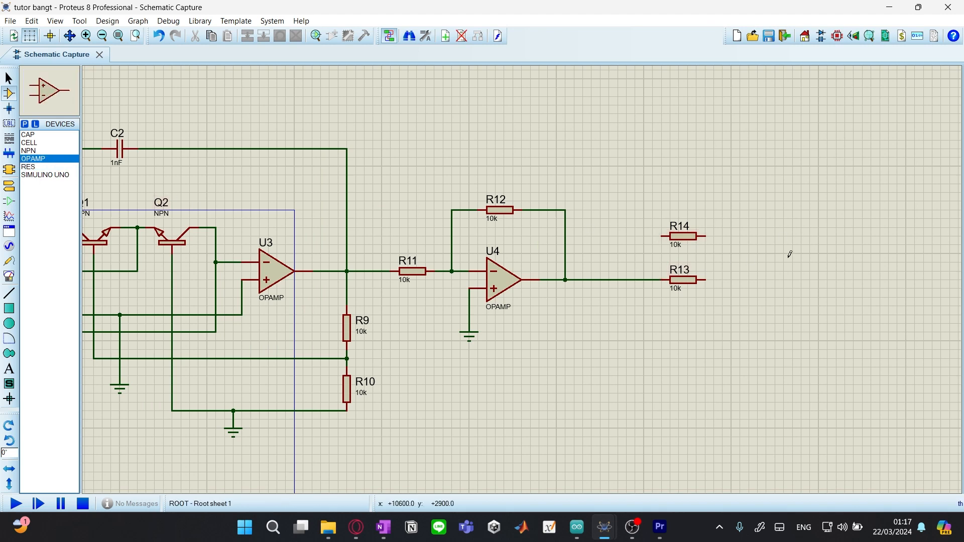
{"action": "left_click", "coordinate": [790, 254]}
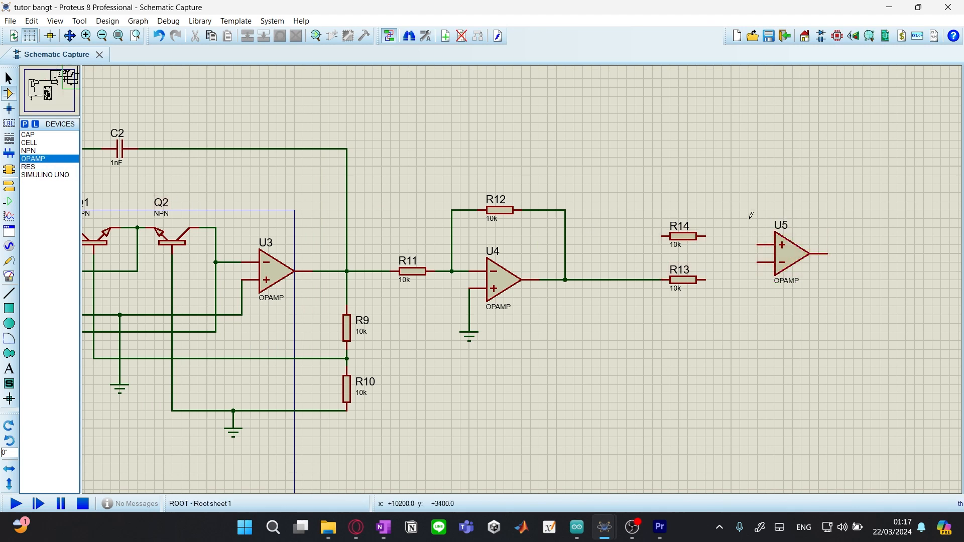
{"action": "left_click_drag", "start_coordinate": [777, 241], "coordinate": [776, 232]}
{"action": "left_click", "coordinate": [757, 235]}
{"action": "left_click", "coordinate": [705, 236]}
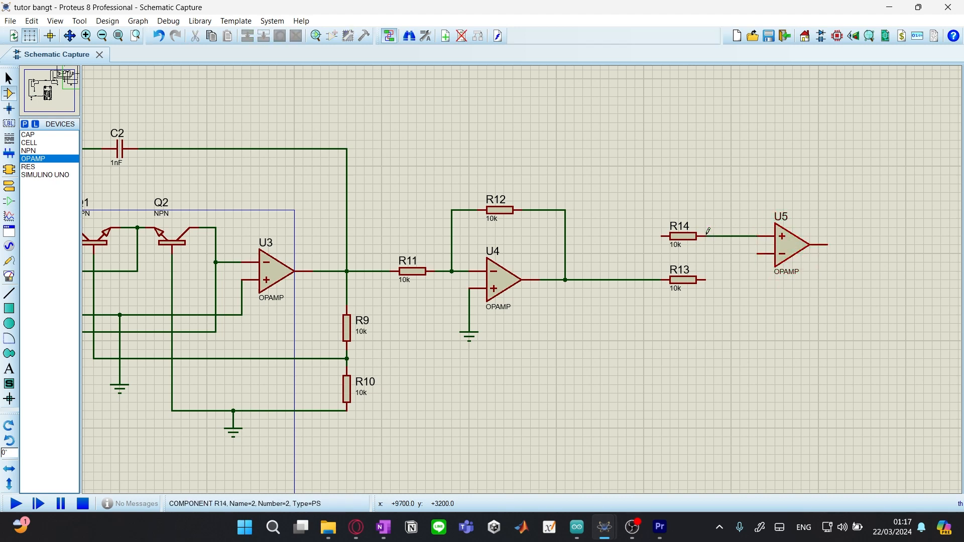
{"action": "left_click", "coordinate": [758, 254]}
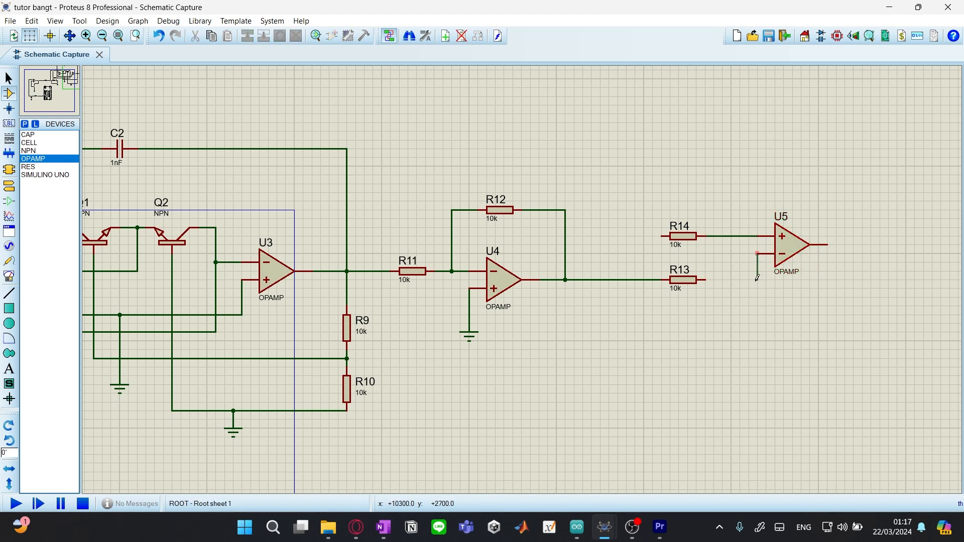
{"action": "left_click", "coordinate": [705, 280]}
Place a DC generator above R14 and wire it to R14's free left end
{"action": "middle_click", "coordinate": [701, 199]}
{"action": "left_click", "coordinate": [702, 239]}
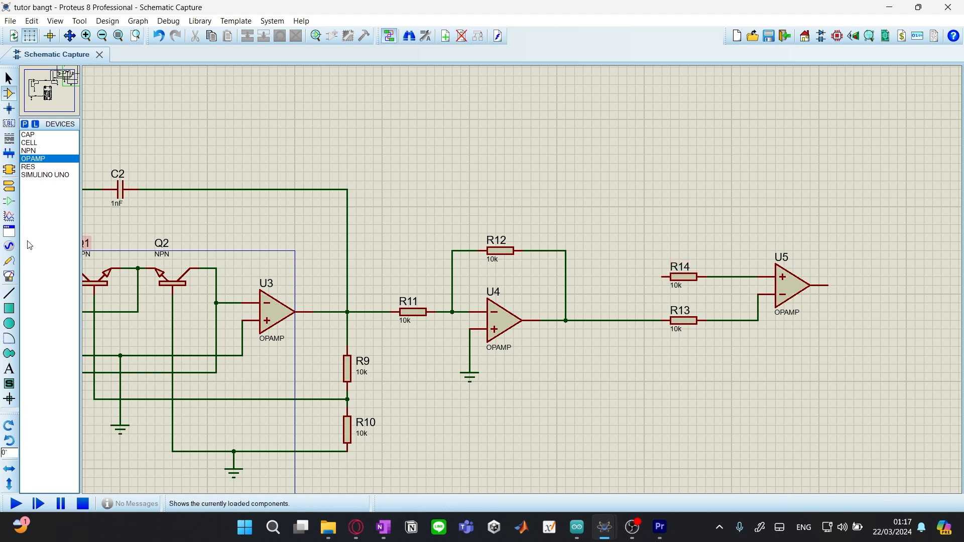
{"action": "left_click", "coordinate": [9, 246]}
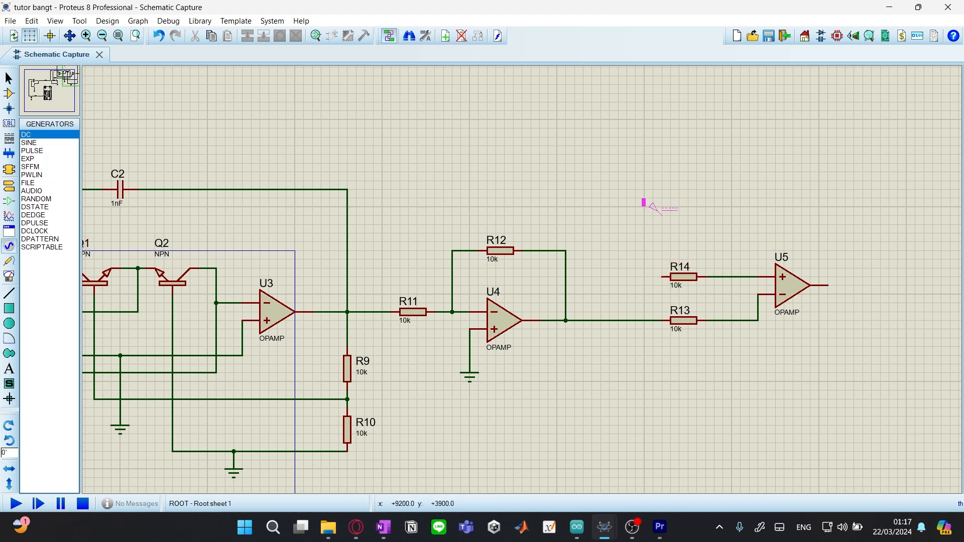
{"action": "left_click", "coordinate": [653, 224]}
{"action": "left_click", "coordinate": [662, 276]}
Name the DC generator feeding R14 Vref
{"action": "left_click", "coordinate": [623, 213]}
{"action": "left_click", "coordinate": [625, 217]}
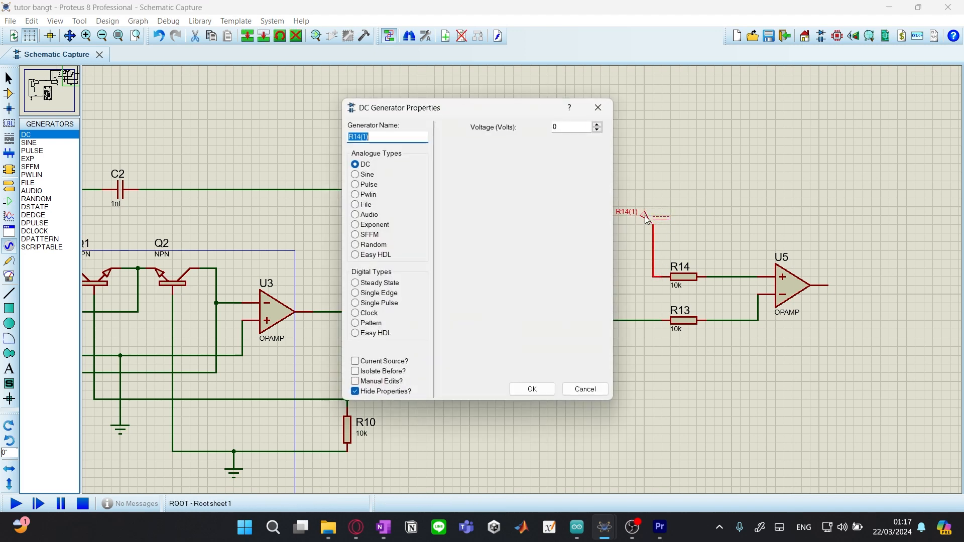
{"action": "type", "text": "Vref"}
{"action": "left_click", "coordinate": [552, 394]}
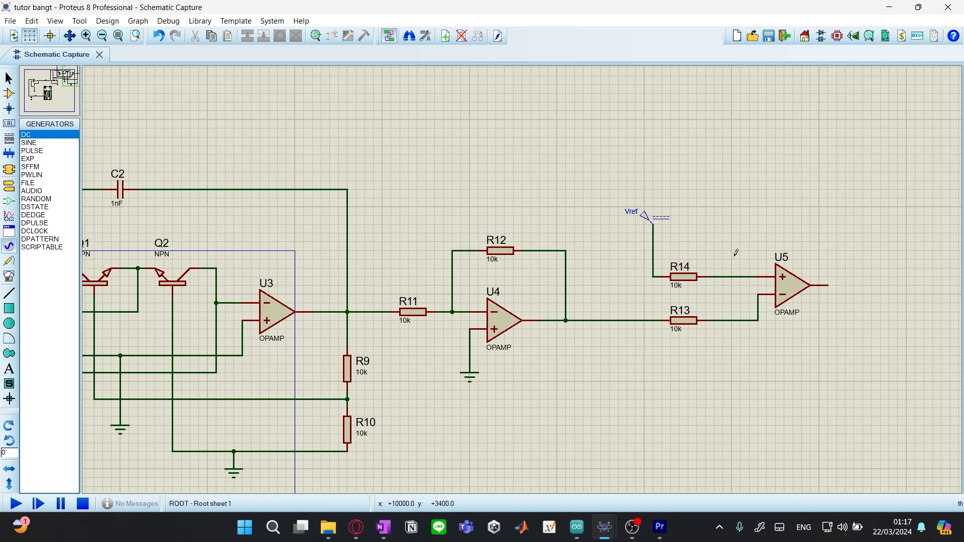
Place a resistor above the wire between R14 and U5 and rotate it clockwise to stand vertically
{"action": "left_click", "coordinate": [9, 93]}
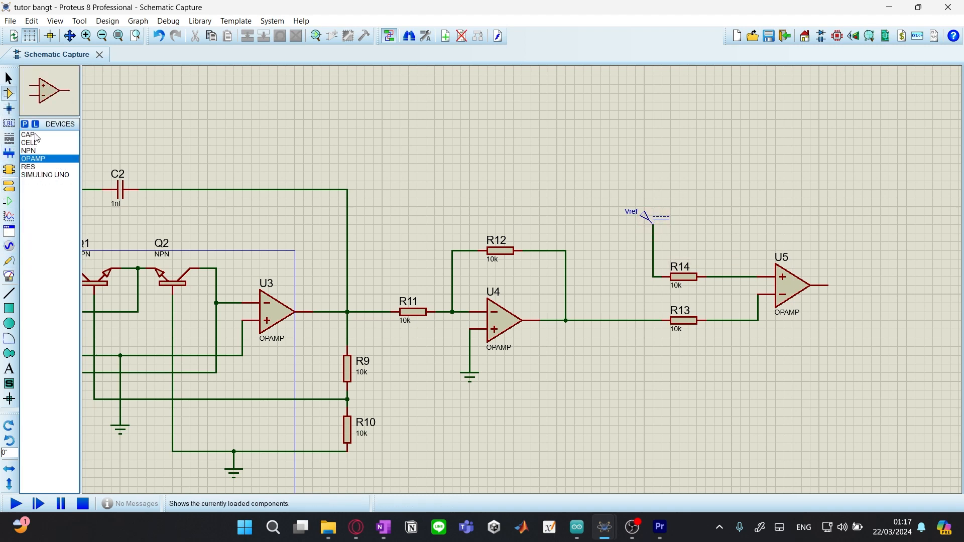
{"action": "left_click", "coordinate": [39, 168]}
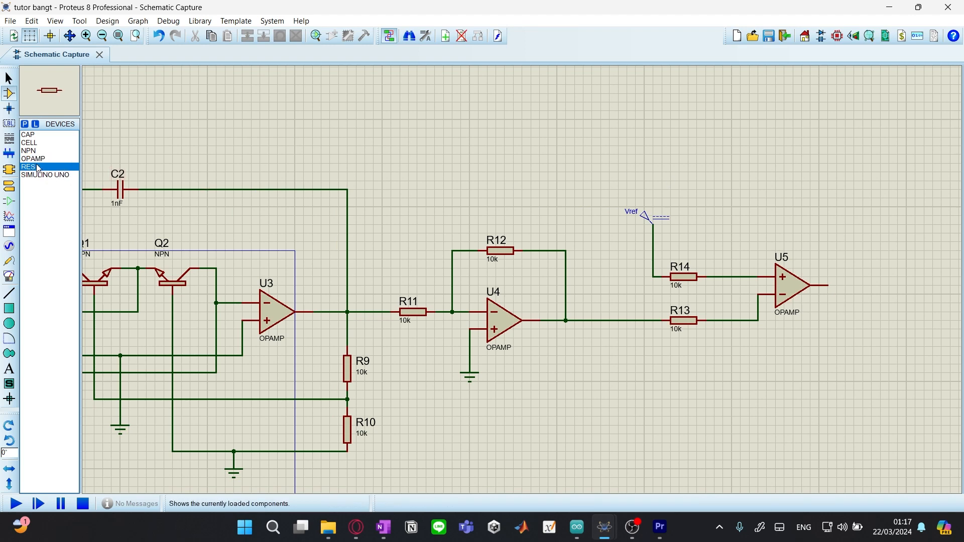
{"action": "left_click", "coordinate": [725, 194]}
{"action": "left_click", "coordinate": [736, 200]}
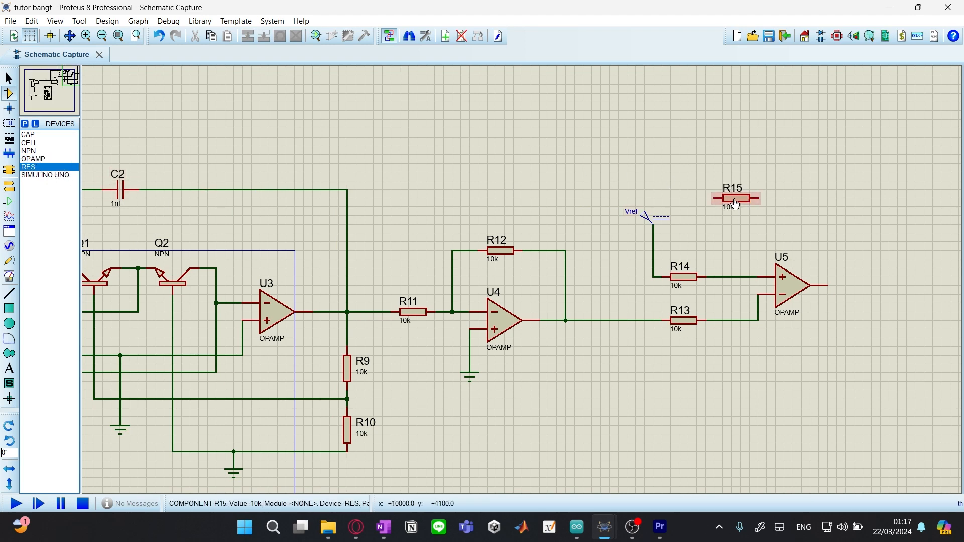
{"action": "right_click", "coordinate": [735, 203]}
{"action": "left_click", "coordinate": [786, 218]}
{"action": "right_click", "coordinate": [733, 198]}
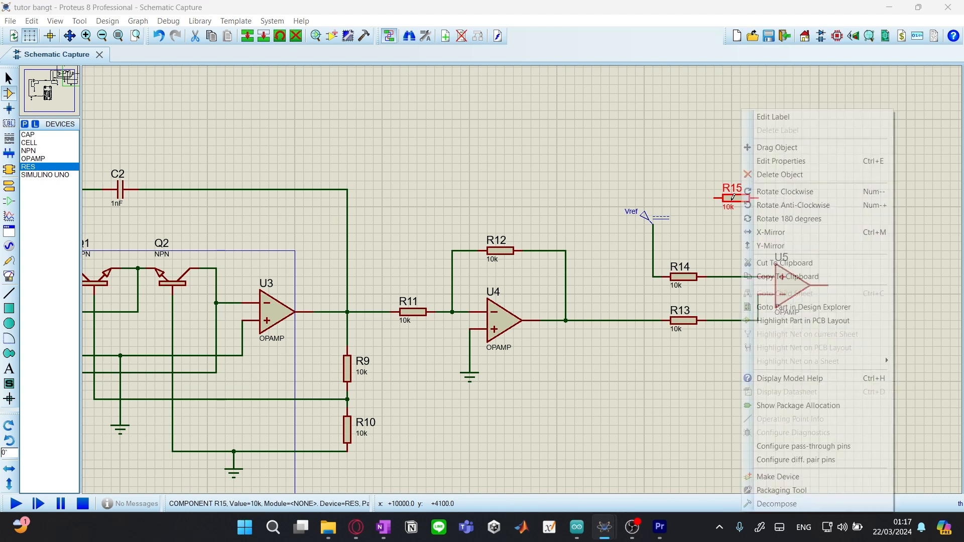
{"action": "right_click", "coordinate": [732, 198]}
{"action": "left_click", "coordinate": [738, 197]}
{"action": "left_click", "coordinate": [737, 206]}
{"action": "right_click", "coordinate": [737, 207]}
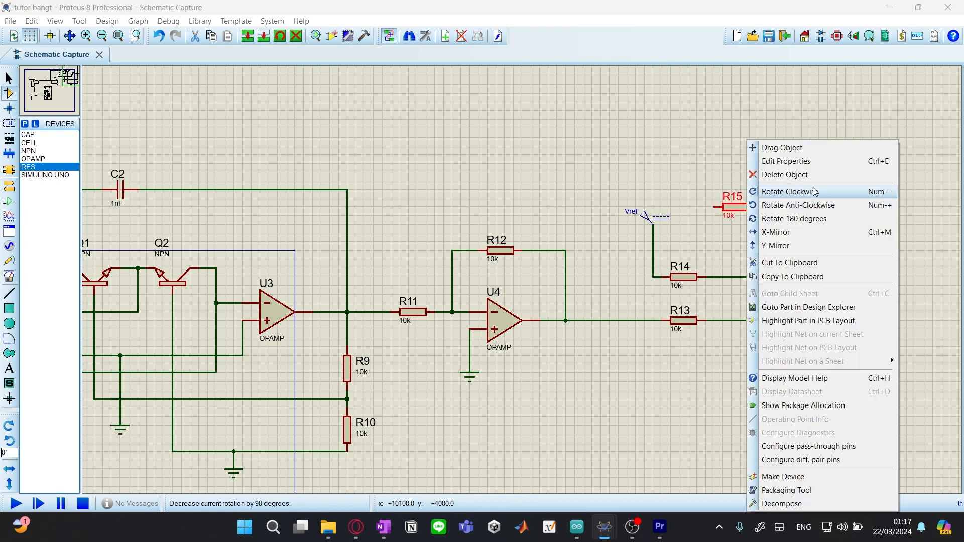
{"action": "left_click", "coordinate": [815, 192]}
Wire the lower end of R15 to the connection between R14 and U5's non-inverting input
{"action": "left_click", "coordinate": [732, 277]}
{"action": "left_click", "coordinate": [732, 234]}
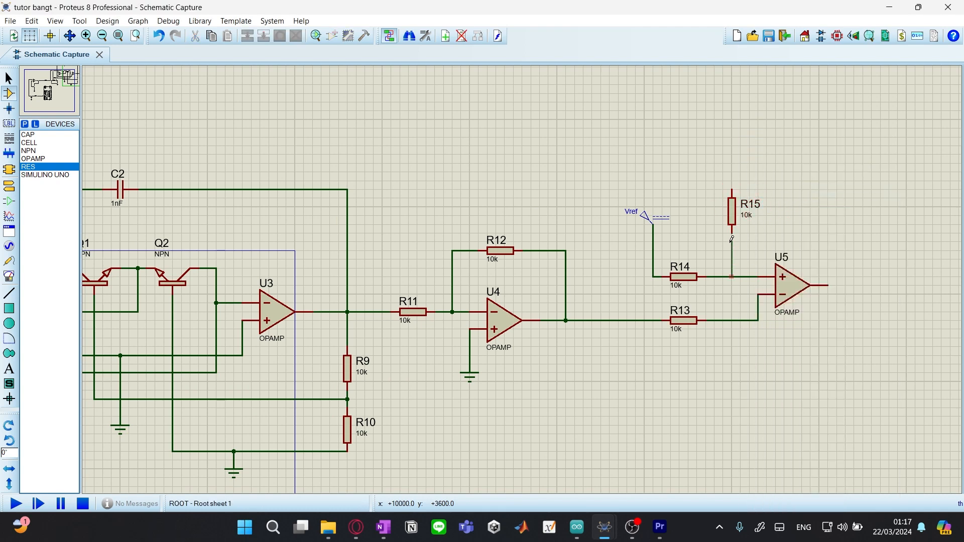
{"action": "left_click", "coordinate": [732, 232]}
Place a ground terminal to the left of R15 and wire it to R15's upper end
{"action": "left_click", "coordinate": [9, 261]}
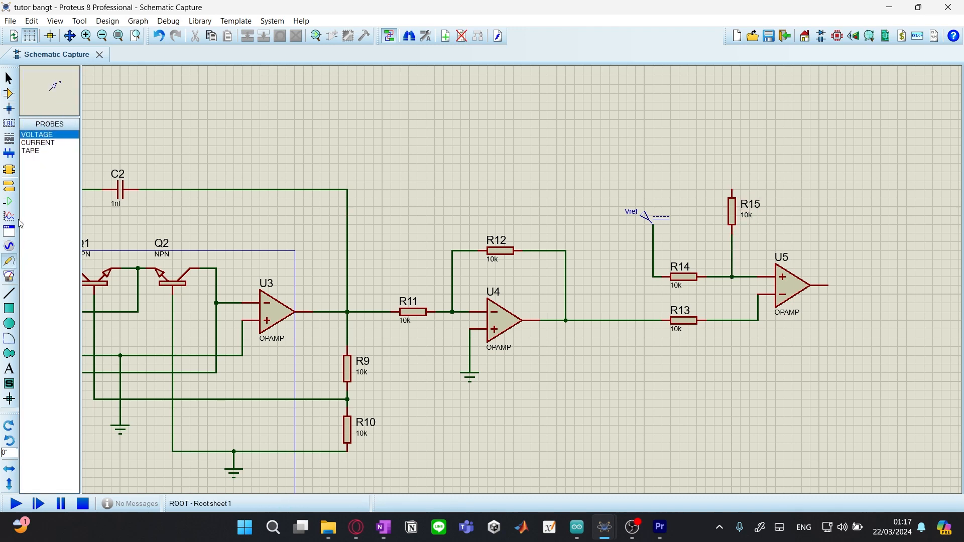
{"action": "left_click", "coordinate": [9, 186]}
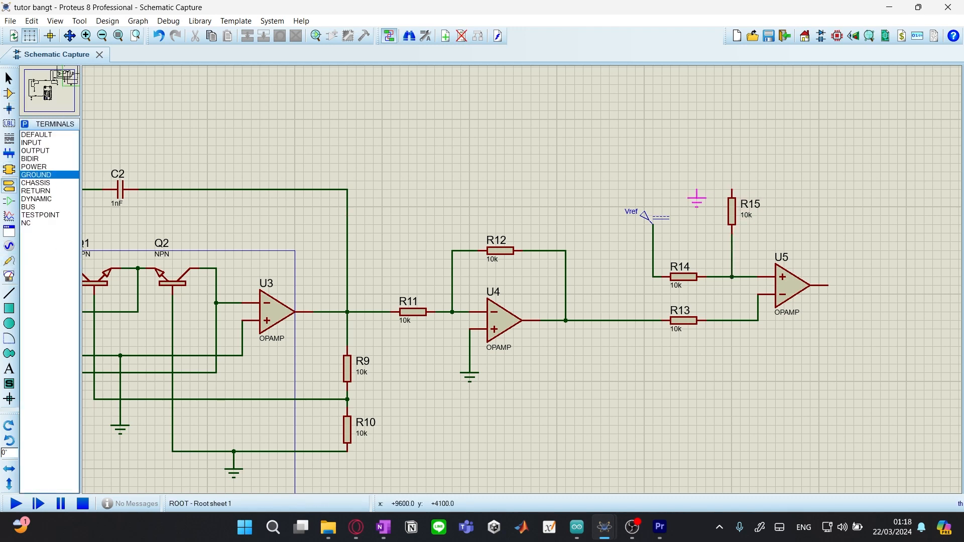
{"action": "left_click", "coordinate": [696, 191]}
{"action": "left_click", "coordinate": [731, 186]}
{"action": "left_click", "coordinate": [696, 191]}
Place a resistor below U5 and wire it as feedback between U5's inverting input and its output
{"action": "left_click_drag", "start_coordinate": [790, 366], "coordinate": [677, 376]}
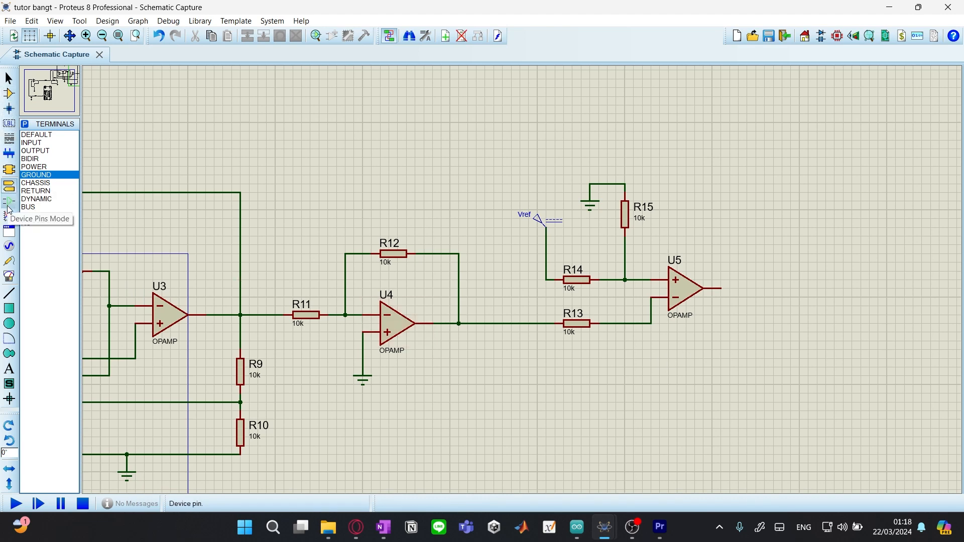
{"action": "left_click", "coordinate": [9, 94]}
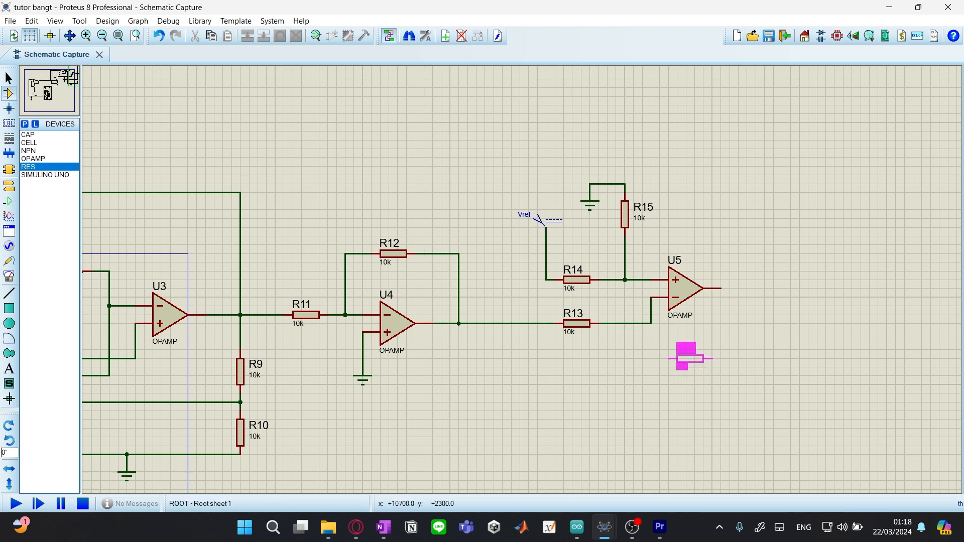
{"action": "left_click", "coordinate": [689, 358]}
{"action": "left_click", "coordinate": [650, 323]}
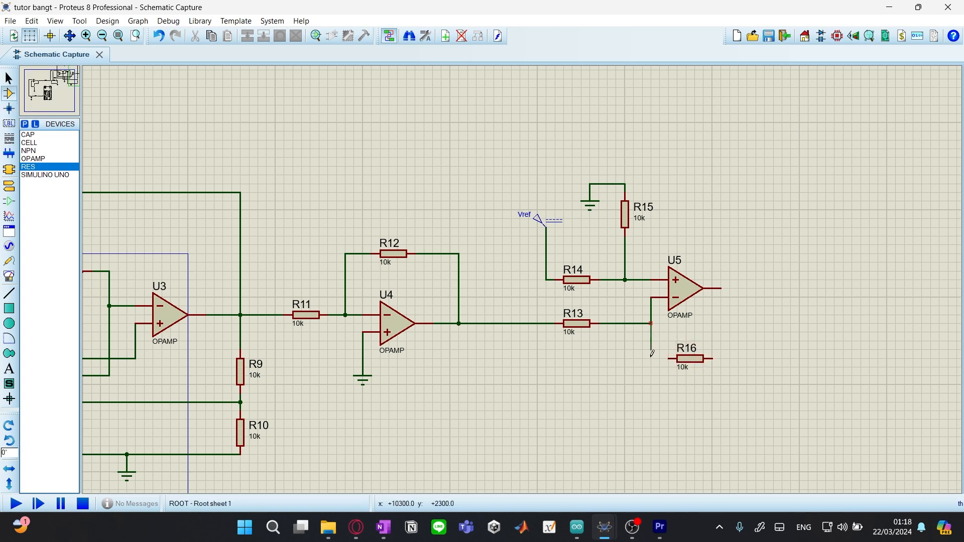
{"action": "left_click", "coordinate": [667, 359]}
{"action": "middle_click", "coordinate": [807, 329]}
{"action": "left_click", "coordinate": [743, 328]}
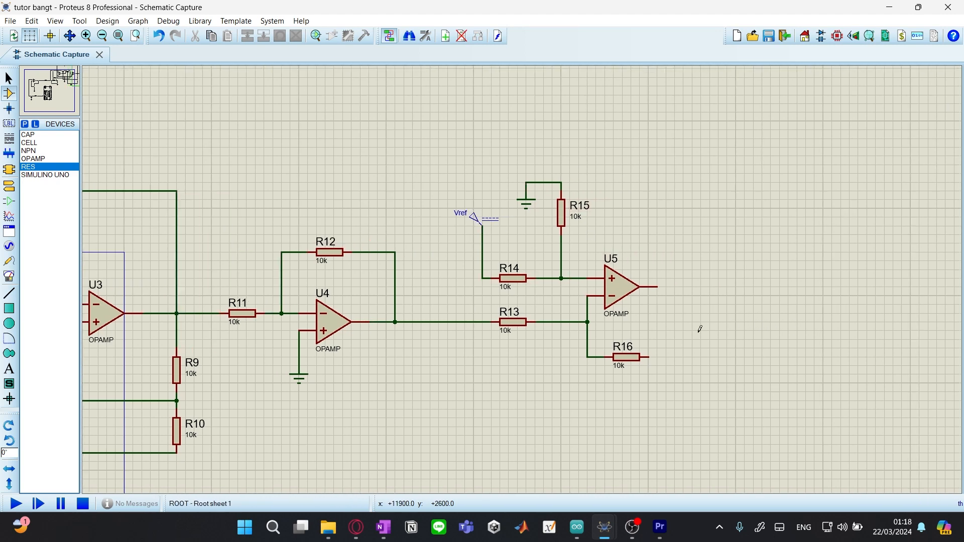
{"action": "left_click", "coordinate": [648, 357]}
{"action": "left_click", "coordinate": [701, 287]}
{"action": "left_click", "coordinate": [657, 287]}
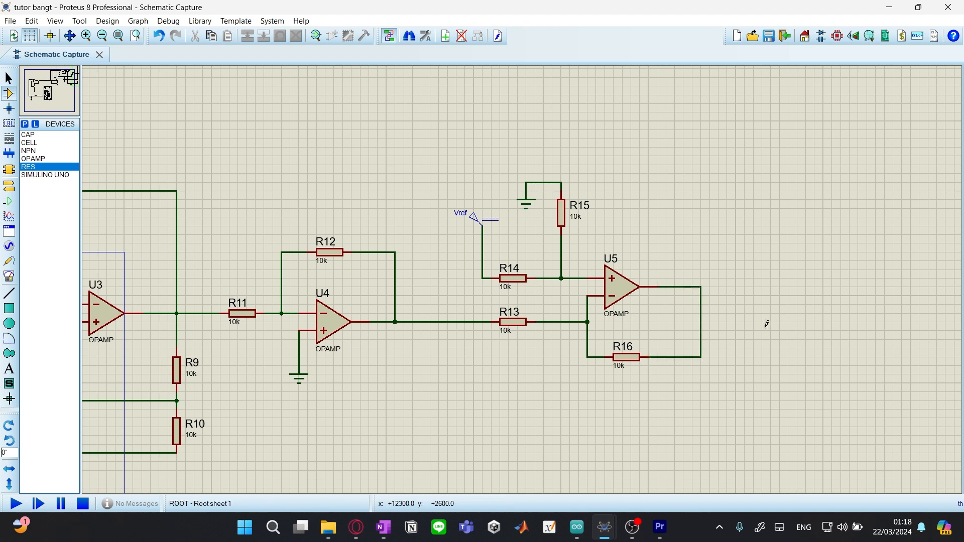
Find the 1N4732A Zener diode in the parts library and add it to the project's devices
{"action": "scroll", "coordinate": [500, 286], "scroll_direction": "down", "scroll_amount": 1}
{"action": "scroll", "coordinate": [576, 254], "scroll_direction": "up", "scroll_amount": 1}
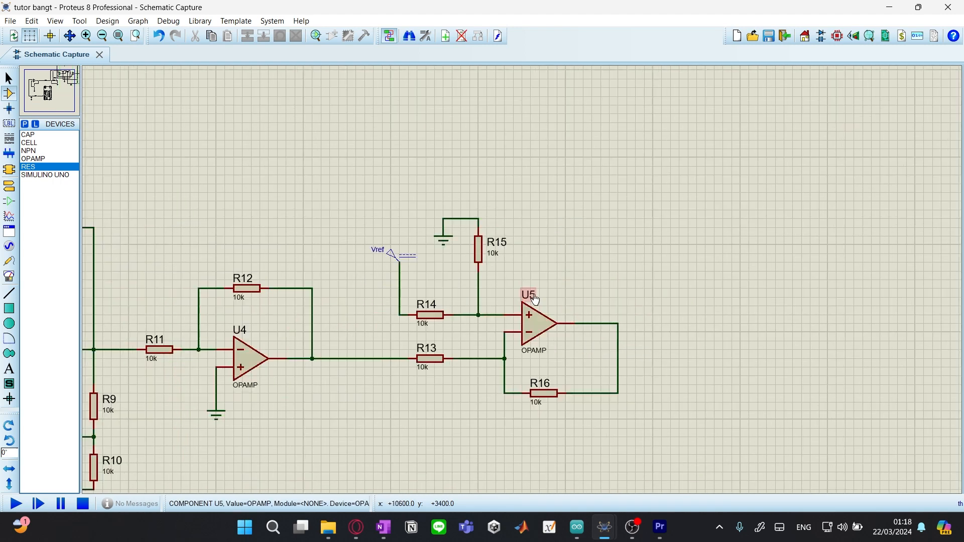
{"action": "middle_click", "coordinate": [563, 277]}
{"action": "scroll", "coordinate": [712, 173], "scroll_direction": "down", "scroll_amount": 1}
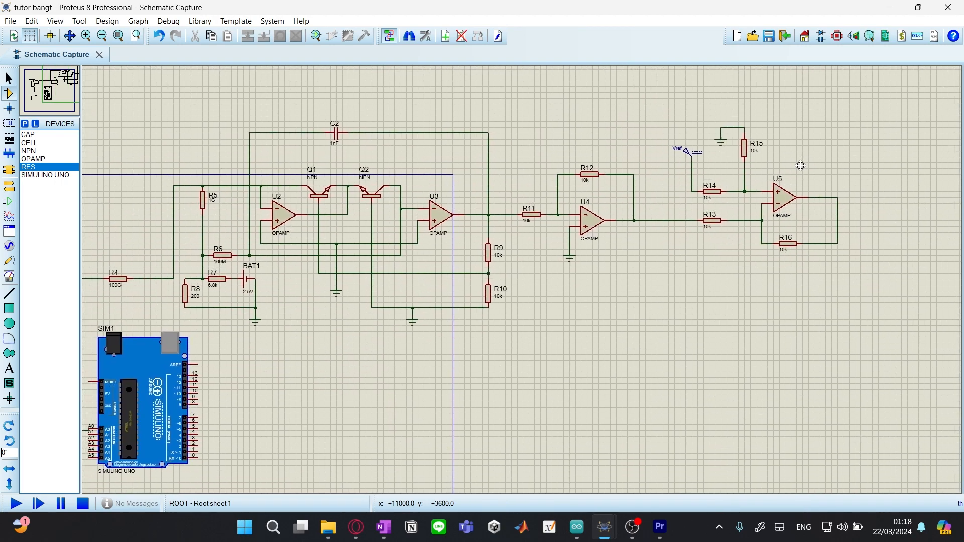
{"action": "left_click", "coordinate": [800, 165]}
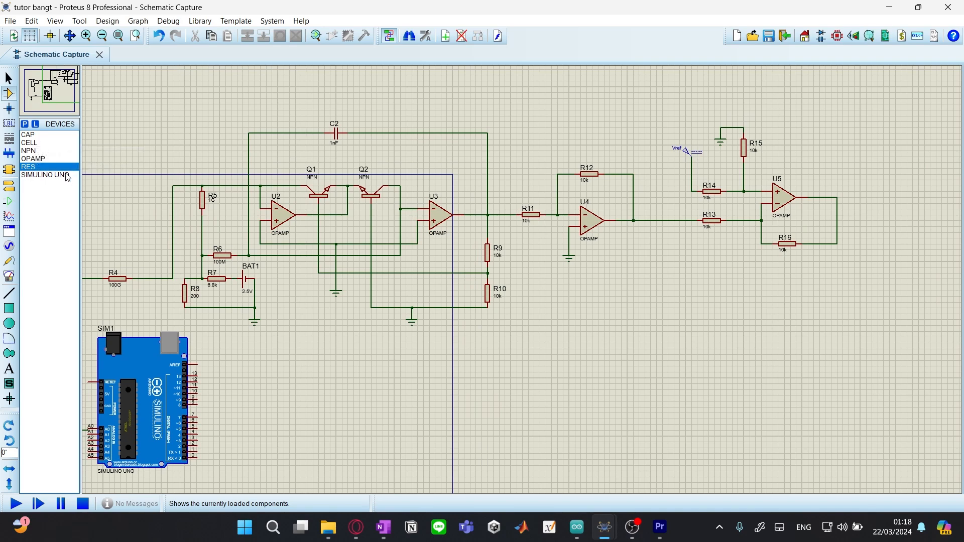
{"action": "left_click", "coordinate": [25, 124]}
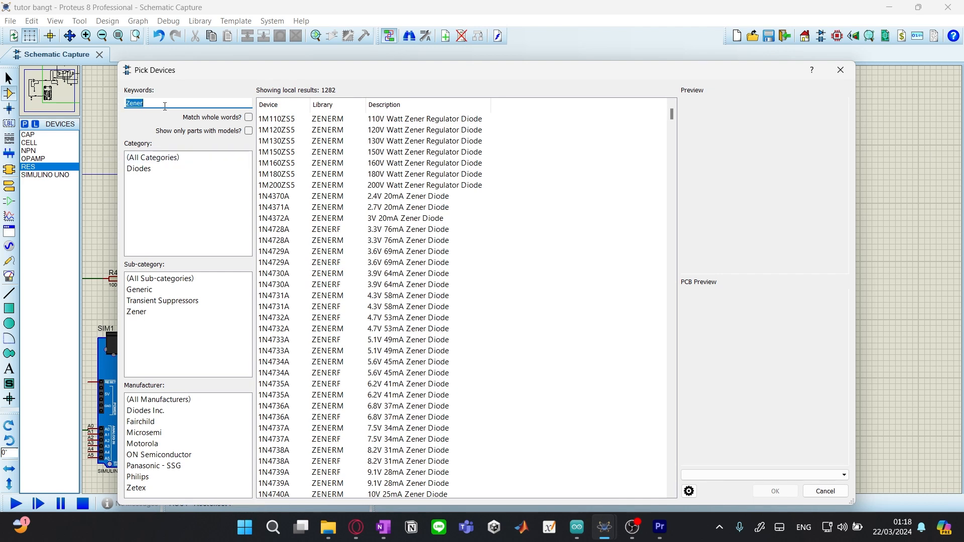
{"action": "type", "text": "1n4732A"}
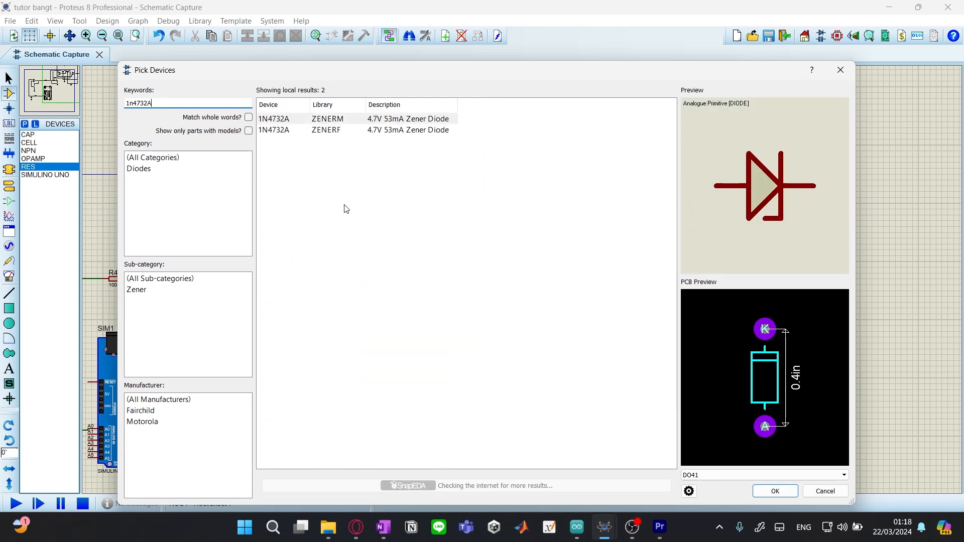
{"action": "left_click", "coordinate": [761, 491]}
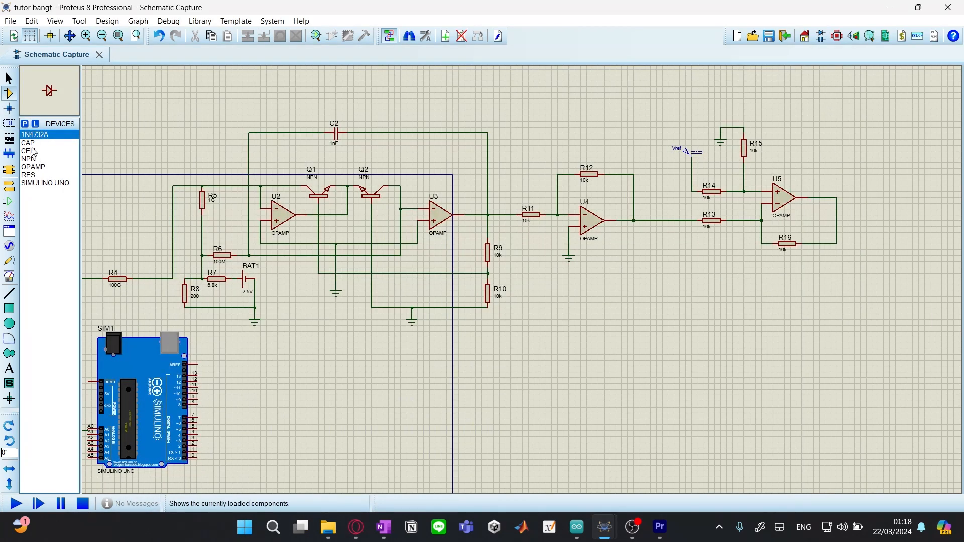
Place a capacitor below U5's feedback resistor R16 and rotate it anti-clockwise to stand vertically
{"action": "left_click", "coordinate": [29, 143]}
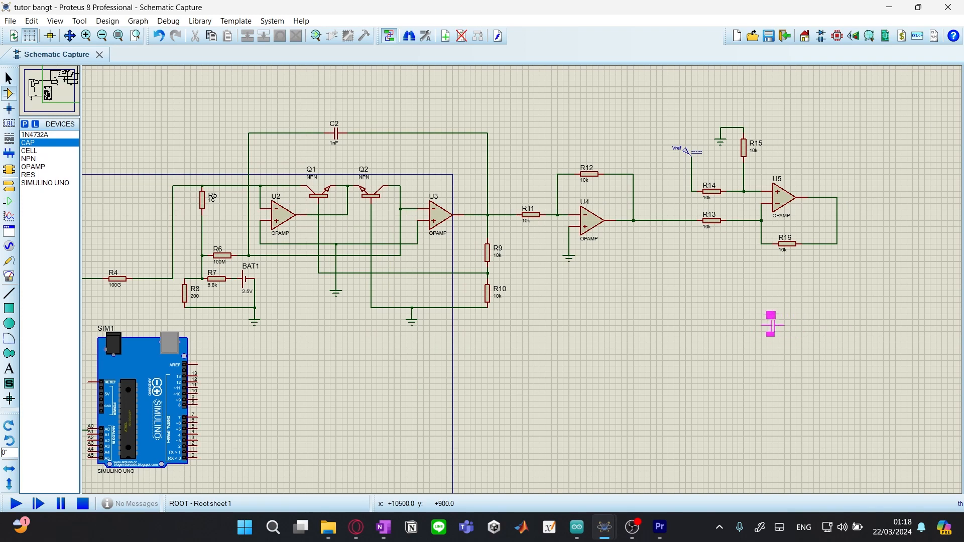
{"action": "left_click", "coordinate": [772, 325]}
{"action": "right_click", "coordinate": [772, 326]}
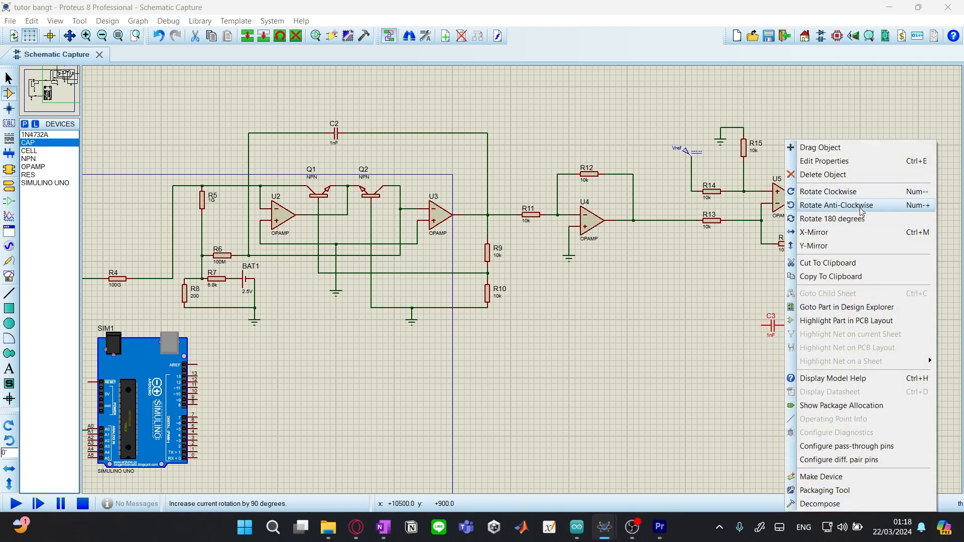
{"action": "left_click", "coordinate": [858, 210]}
{"action": "left_click", "coordinate": [810, 313]}
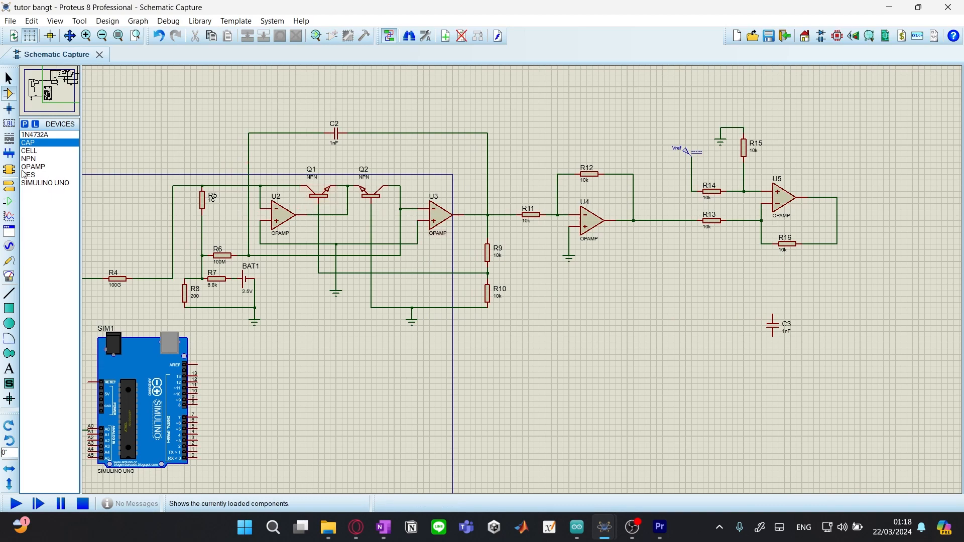
Place the 1N4732A diode to the right of C3, rotate it clockwise and align it with the capacitor
{"action": "left_click", "coordinate": [34, 135]}
{"action": "left_click", "coordinate": [810, 327]}
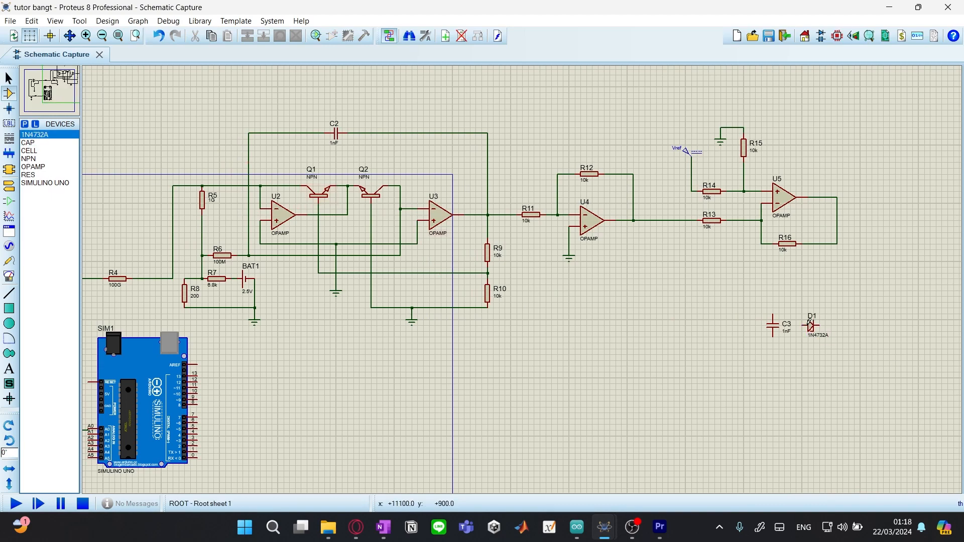
{"action": "right_click", "coordinate": [812, 321]}
{"action": "left_click", "coordinate": [812, 325]}
{"action": "right_click", "coordinate": [812, 326]}
{"action": "left_click", "coordinate": [703, 192]}
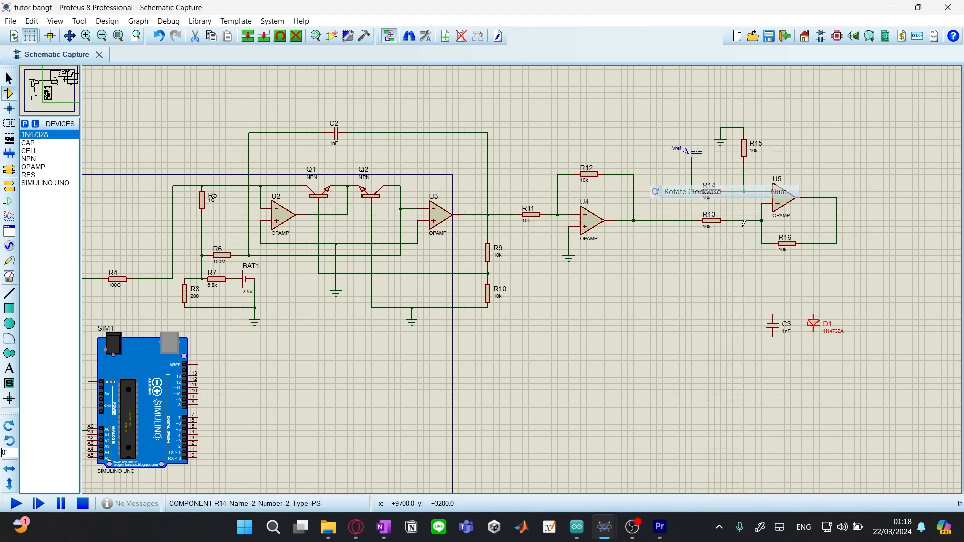
{"action": "left_click", "coordinate": [817, 328]}
{"action": "left_click_drag", "start_coordinate": [817, 327], "coordinate": [818, 334]}
{"action": "left_click", "coordinate": [826, 310]}
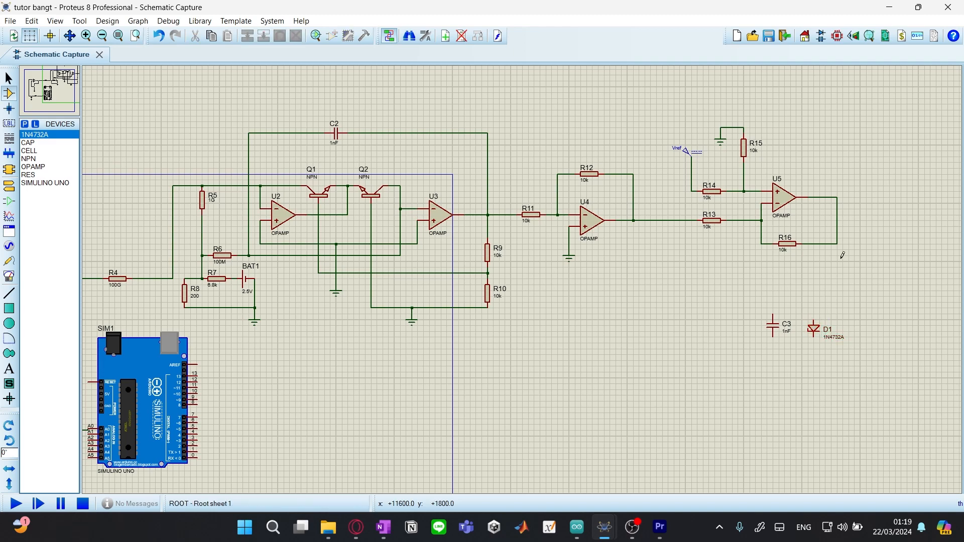
Wire U5's output node down to the upper ends of C3 and D1
{"action": "left_click", "coordinate": [837, 197]}
{"action": "left_click", "coordinate": [776, 313]}
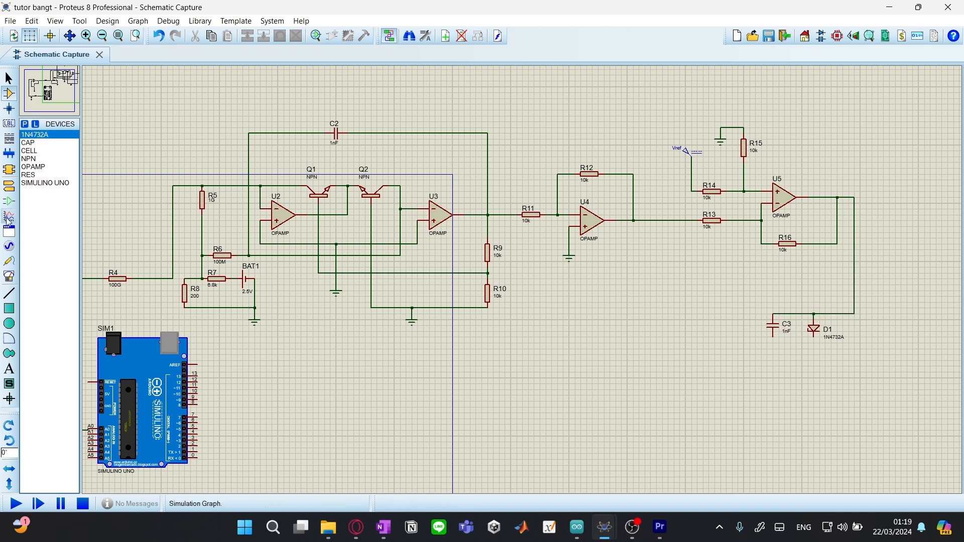
Place a ground terminal below C3 and D1 and wire both components' lower ends to it
{"action": "left_click", "coordinate": [9, 186]}
{"action": "left_click", "coordinate": [796, 366]}
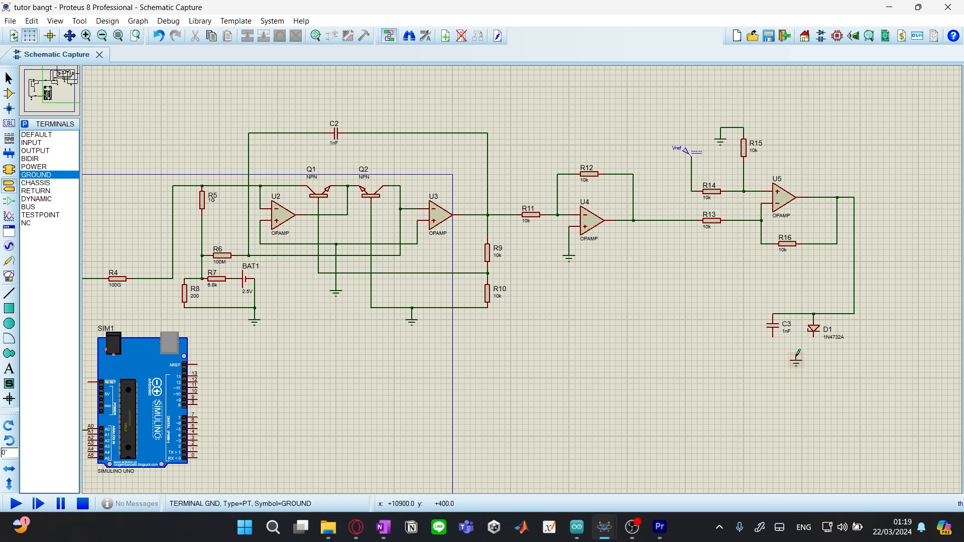
{"action": "left_click", "coordinate": [773, 337]}
{"action": "left_click", "coordinate": [795, 354]}
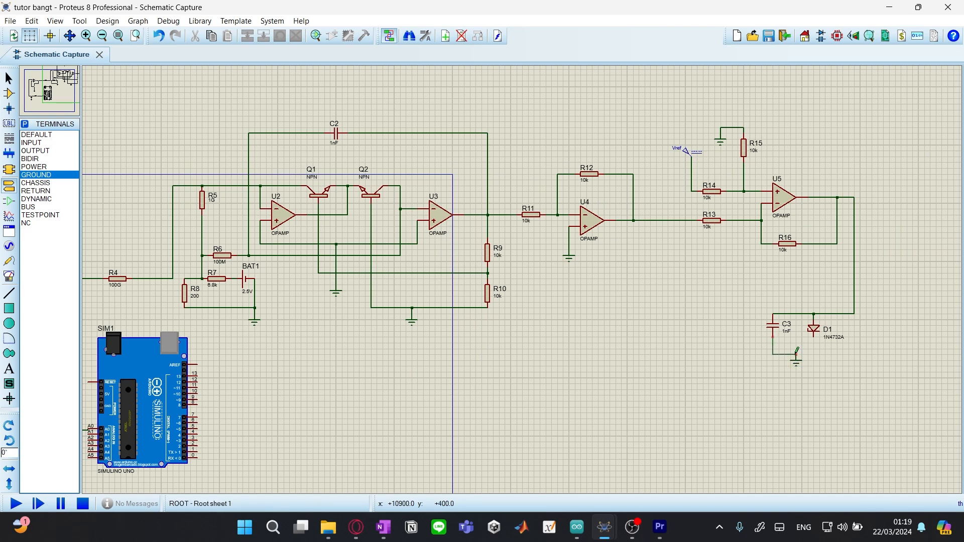
{"action": "left_click", "coordinate": [814, 335]}
{"action": "left_click", "coordinate": [796, 354]}
{"action": "scroll", "coordinate": [807, 381], "scroll_direction": "down", "scroll_amount": 1}
{"action": "scroll", "coordinate": [719, 342], "scroll_direction": "up", "scroll_amount": 1}
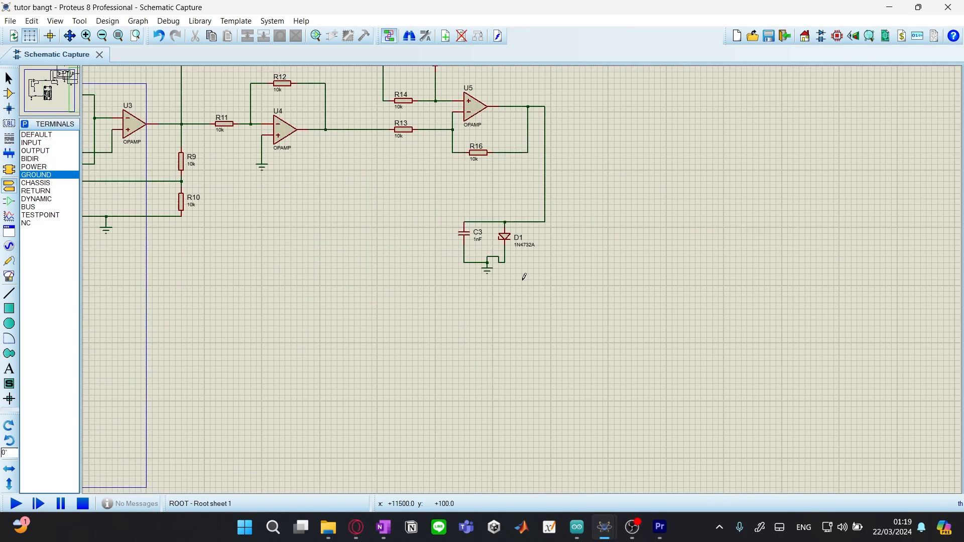
{"action": "middle_click", "coordinate": [484, 283]}
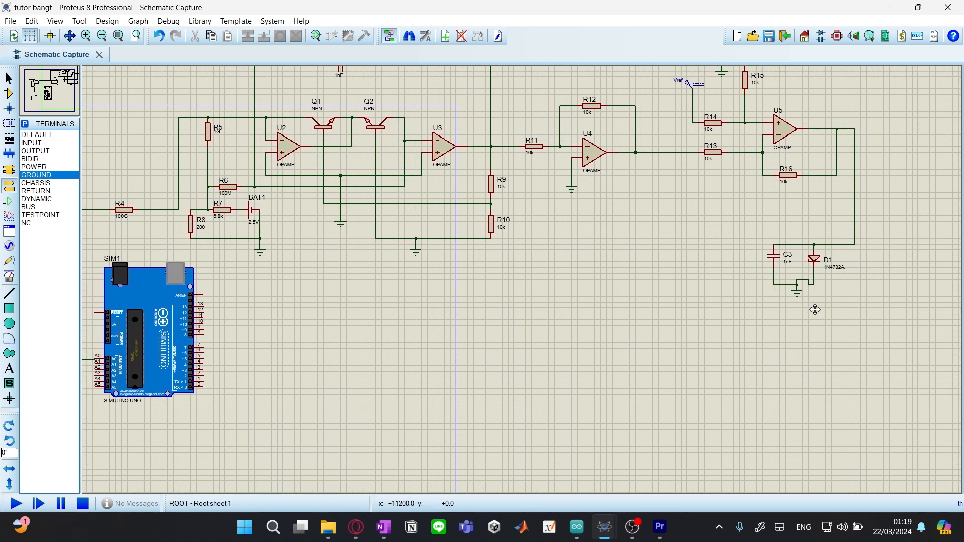
{"action": "left_click", "coordinate": [830, 310]}
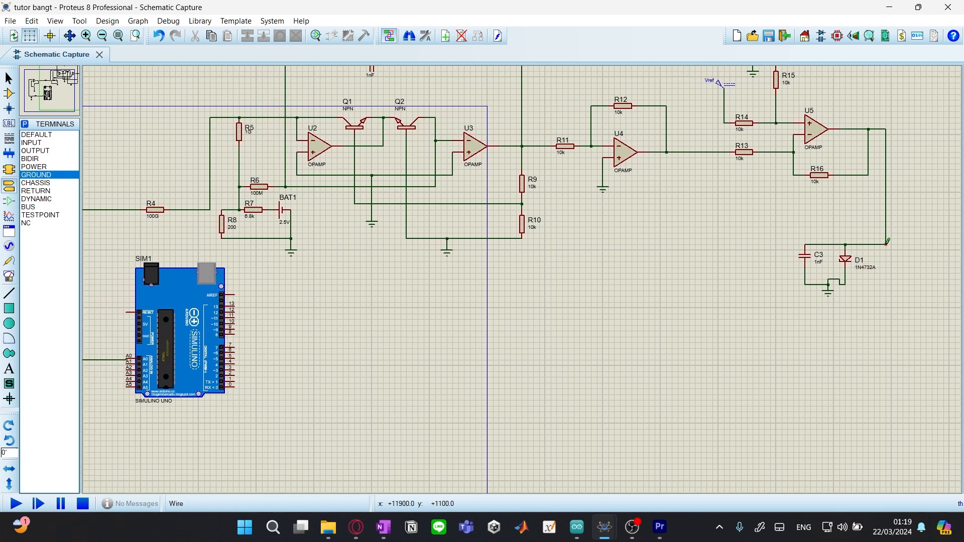
{"action": "left_click", "coordinate": [886, 243]}
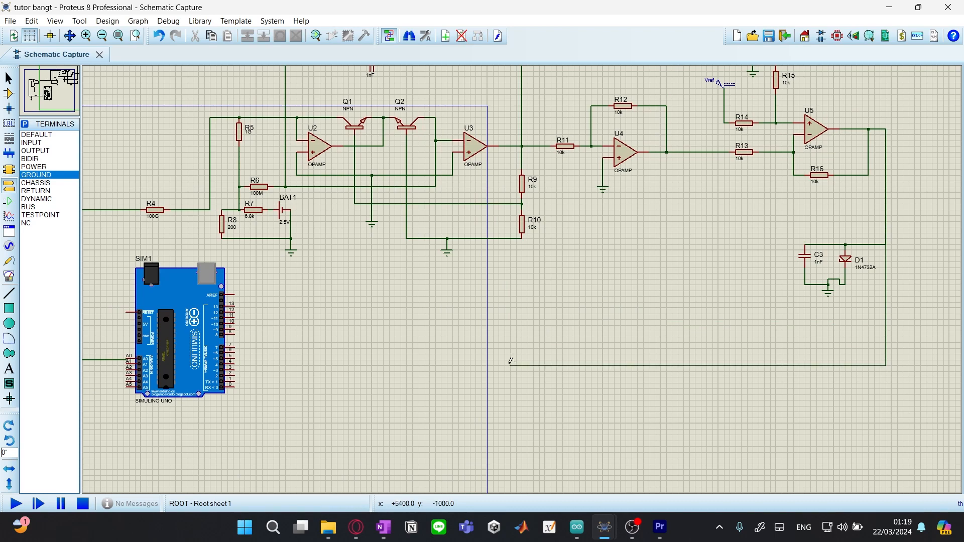
{"action": "right_click", "coordinate": [359, 363]}
{"action": "middle_click", "coordinate": [396, 367]}
{"action": "left_click", "coordinate": [571, 349]}
{"action": "right_click", "coordinate": [545, 341]}
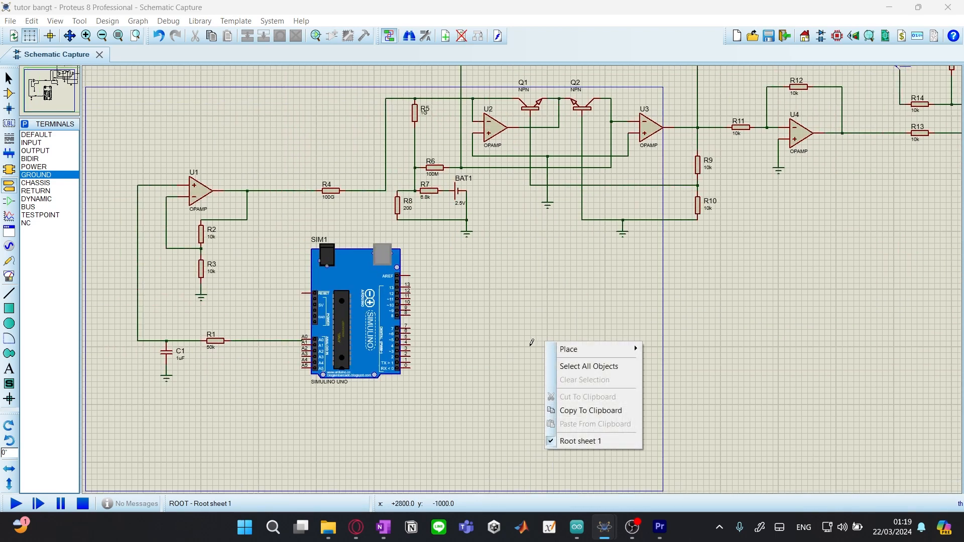
{"action": "left_click", "coordinate": [520, 342]}
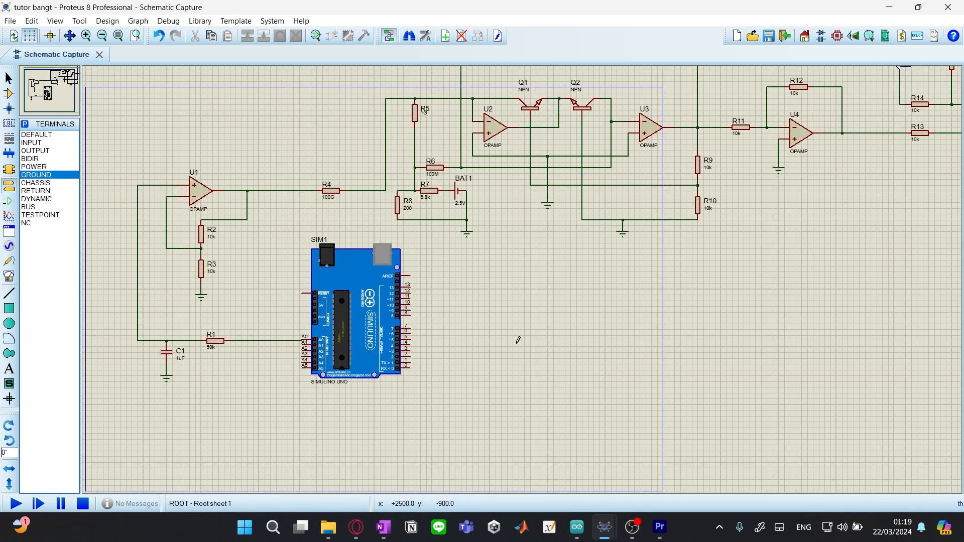
Delete the wire between R1 and the Arduino, and X-mirror the Arduino so its analog pins face the U5 stage
{"action": "right_click", "coordinate": [282, 341]}
{"action": "left_click", "coordinate": [327, 187]}
{"action": "right_click", "coordinate": [372, 306]}
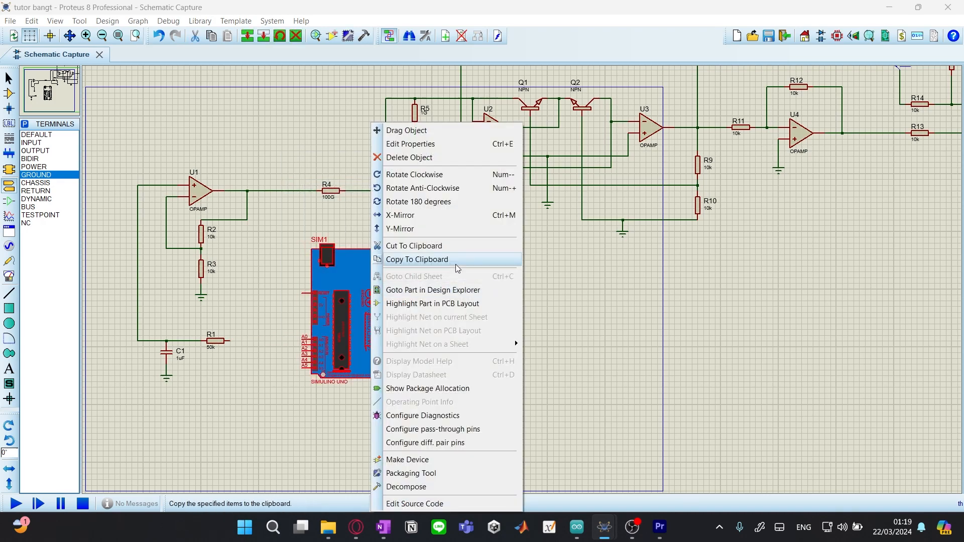
{"action": "left_click", "coordinate": [401, 224]}
{"action": "left_click", "coordinate": [525, 299]}
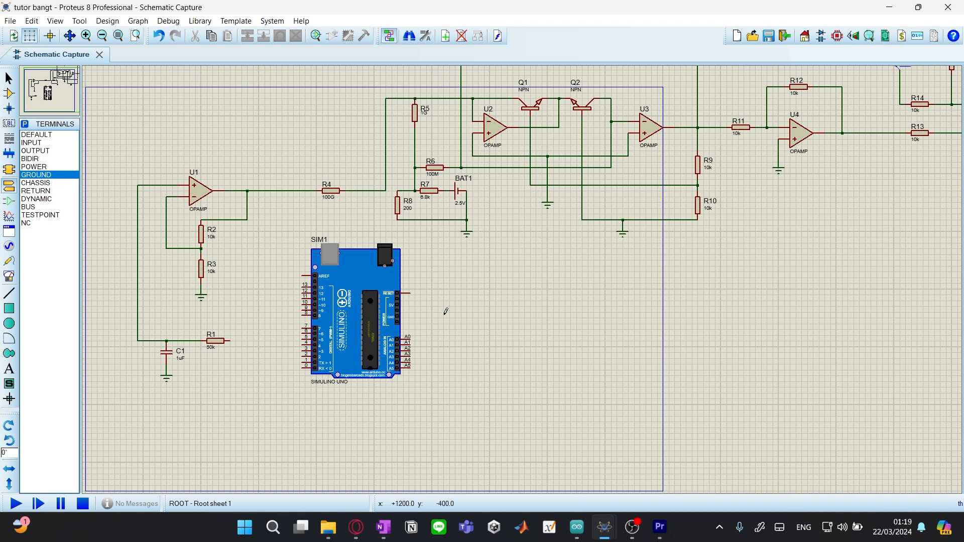
Wire R1 to the Arduino's pin 9, and wire the U5 output corner beside D1 to pin A0
{"action": "left_click", "coordinate": [230, 340]}
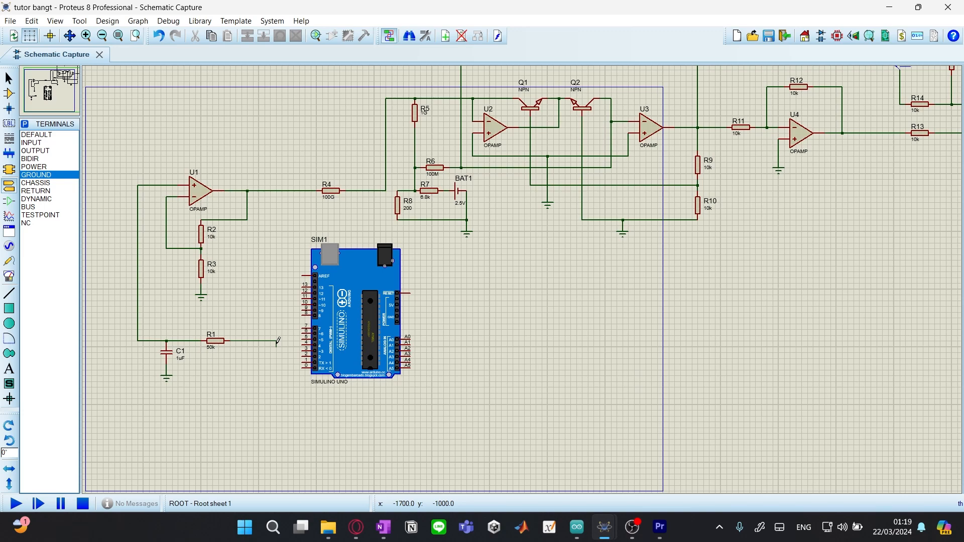
{"action": "left_click", "coordinate": [304, 311]}
{"action": "left_click_drag", "start_coordinate": [564, 377], "coordinate": [424, 379]}
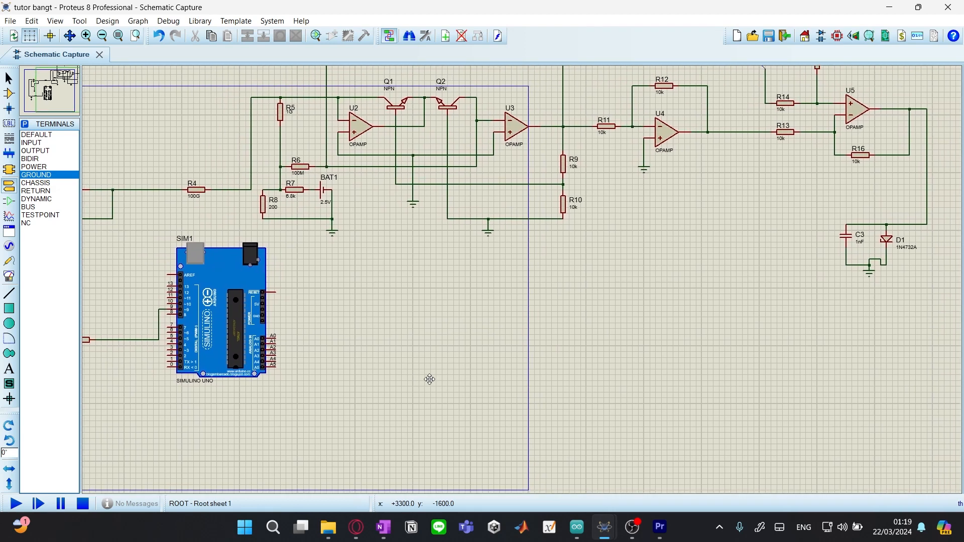
{"action": "left_click", "coordinate": [923, 221]}
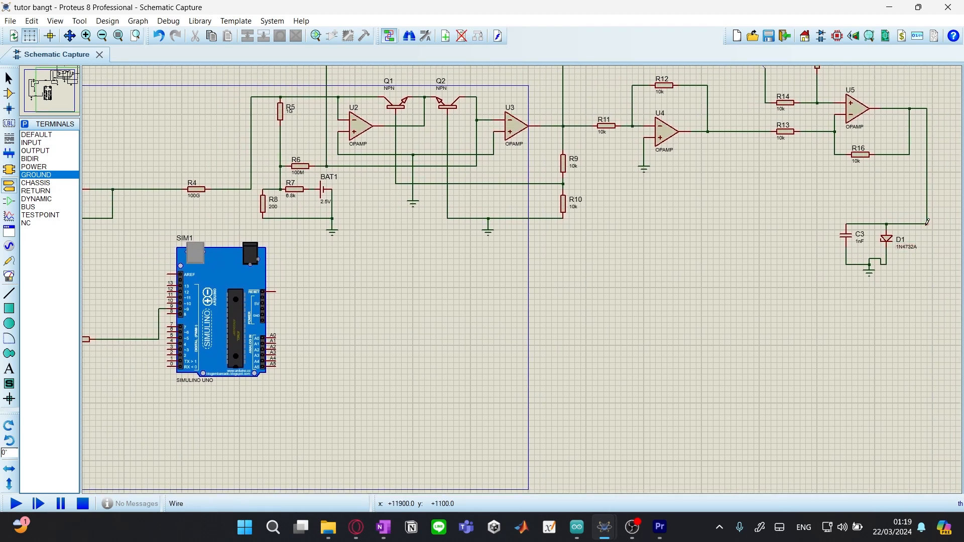
{"action": "left_click", "coordinate": [275, 336]}
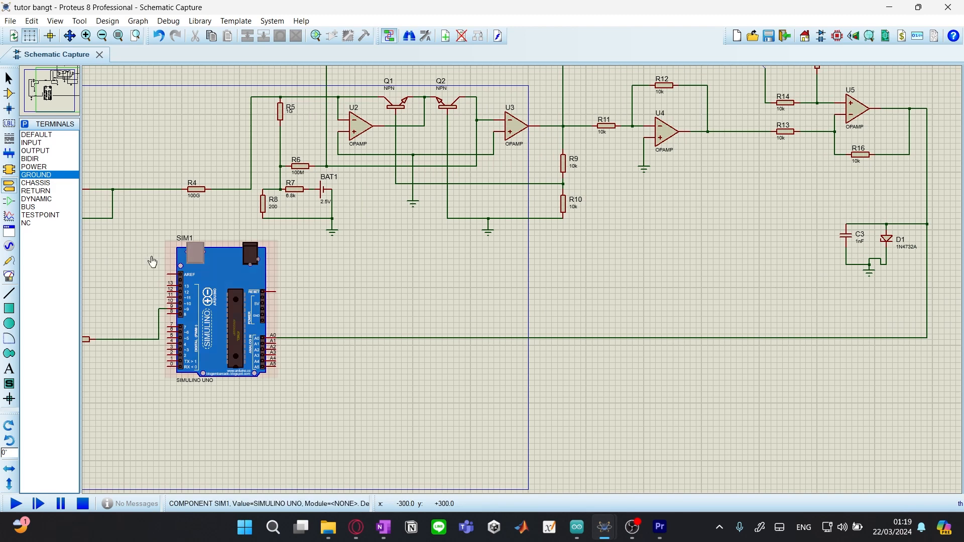
Place a voltage probe on the wire between U1's output and R4
{"action": "left_click", "coordinate": [9, 246]}
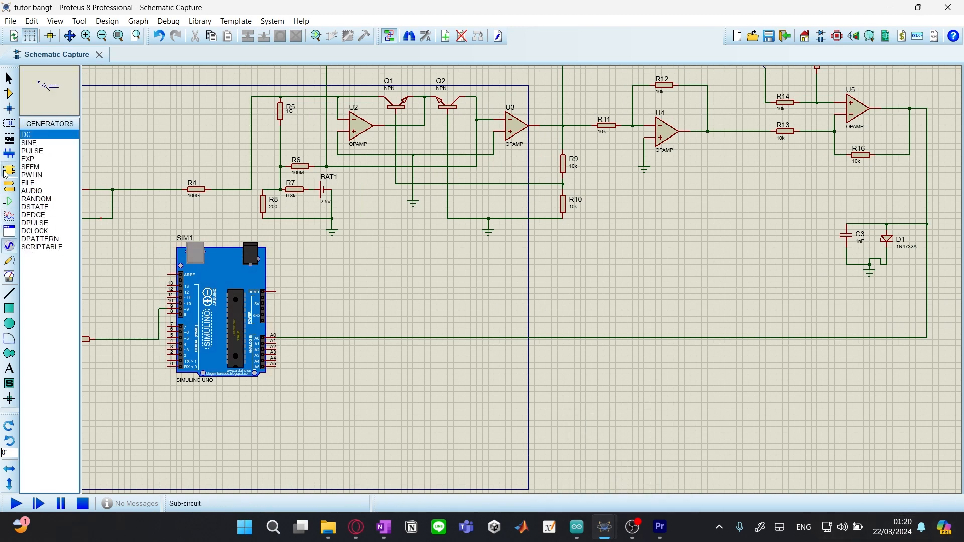
{"action": "left_click", "coordinate": [9, 260]}
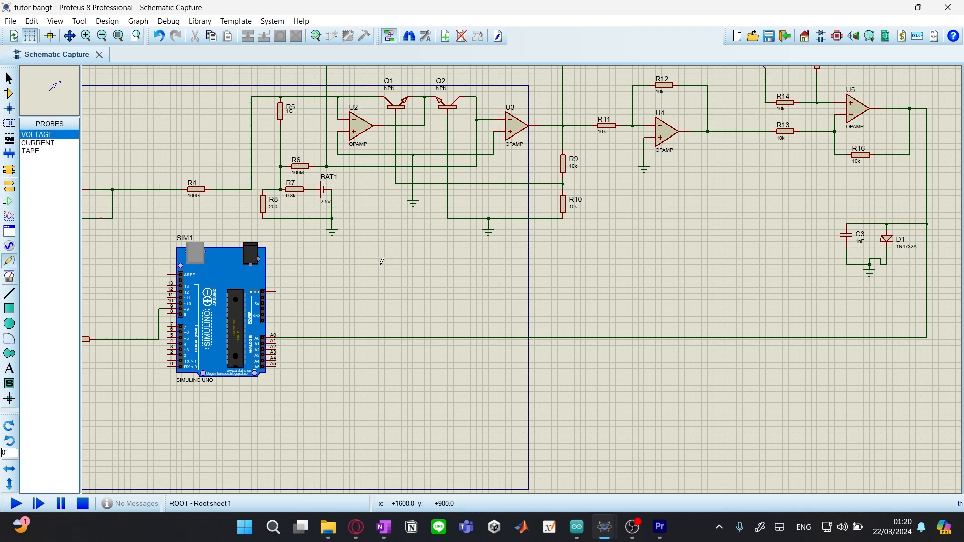
{"action": "left_click_drag", "start_coordinate": [419, 277], "coordinate": [603, 339]}
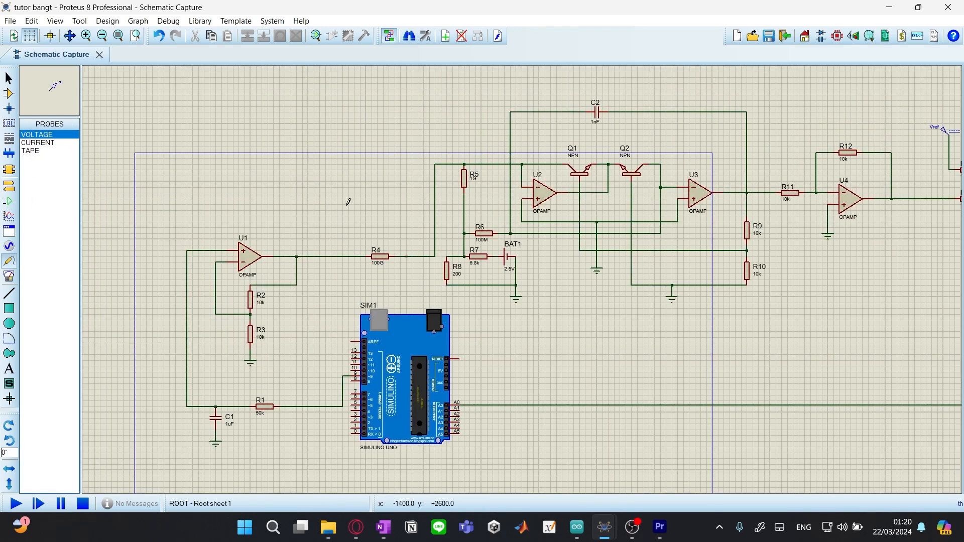
{"action": "left_click", "coordinate": [330, 254]}
Place a current probe on the wire just after R4 and name it Icatat
{"action": "left_click", "coordinate": [38, 143]}
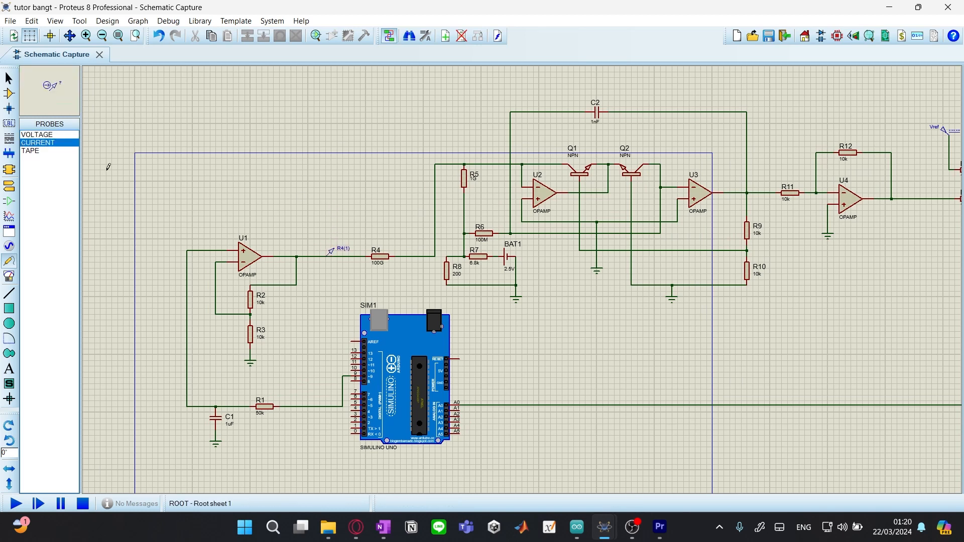
{"action": "left_click", "coordinate": [409, 255]}
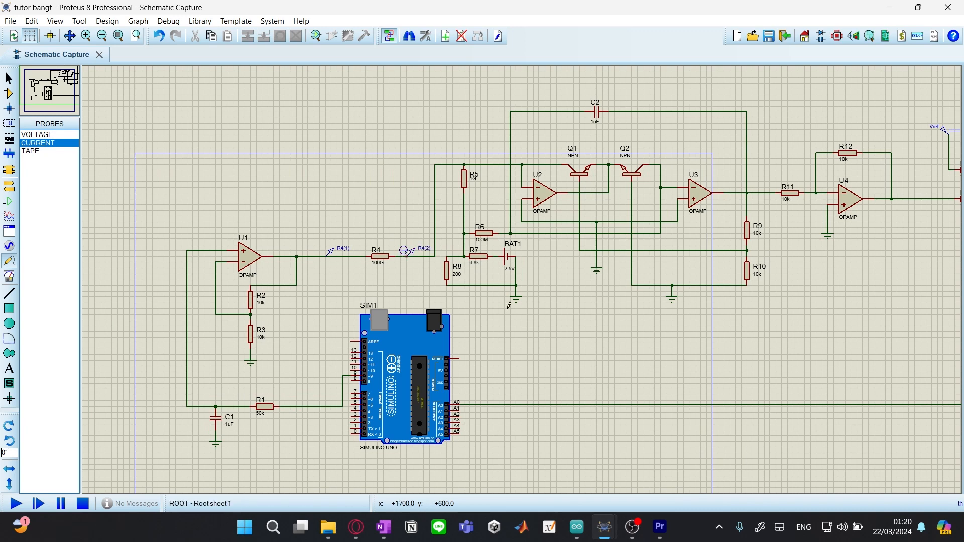
{"action": "double_click", "coordinate": [423, 255]}
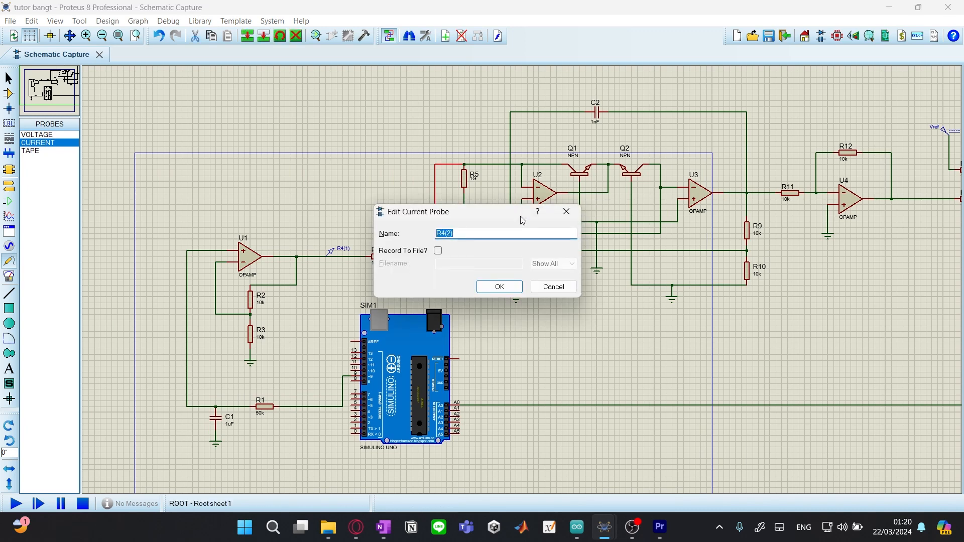
{"action": "key", "text": "BackSpace"}
{"action": "key", "text": "Escape"}
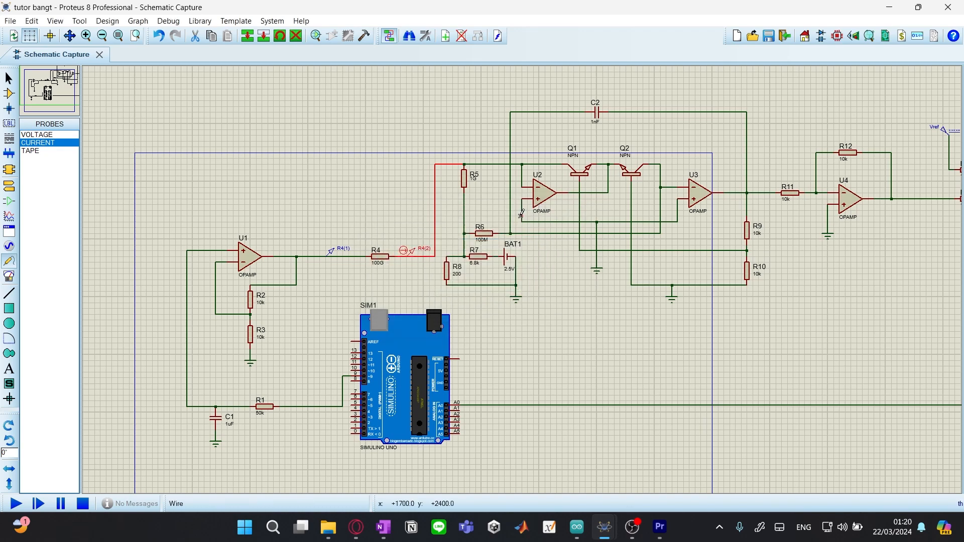
{"action": "left_click", "coordinate": [671, 355]}
Place a voltage probe on the wire running from D1's upper node to Arduino pin A0 and name it Vcatat
{"action": "scroll", "coordinate": [589, 355], "scroll_direction": "right", "scroll_amount": 3}
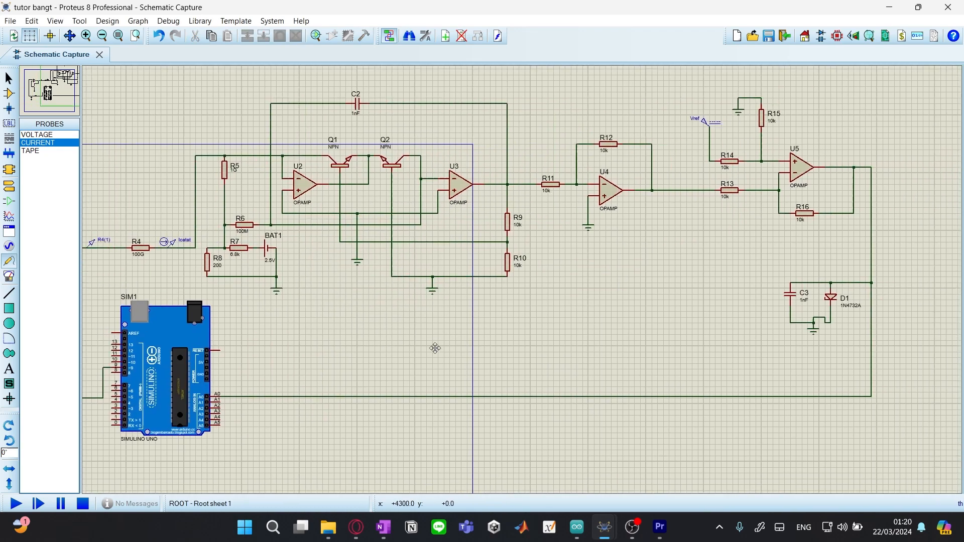
{"action": "left_click", "coordinate": [36, 134]}
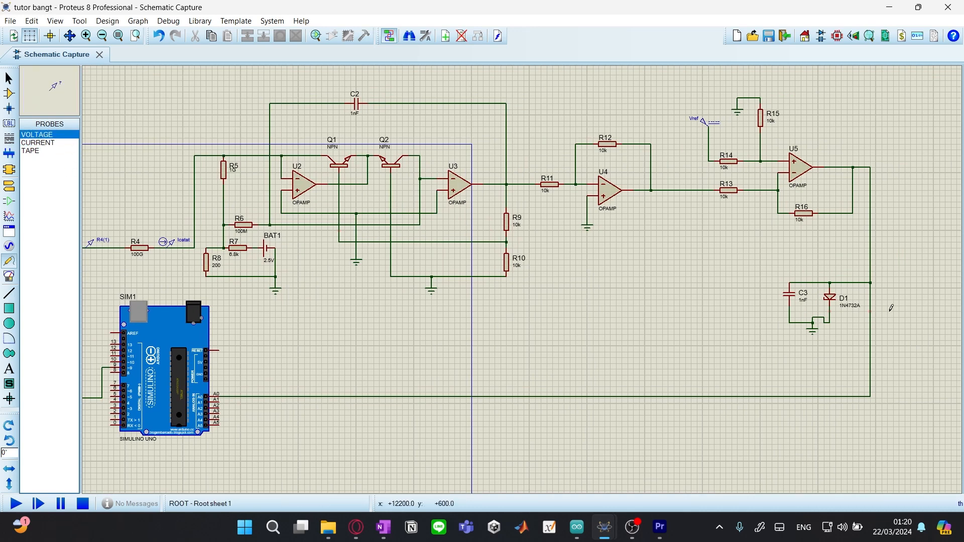
{"action": "left_click", "coordinate": [875, 339]}
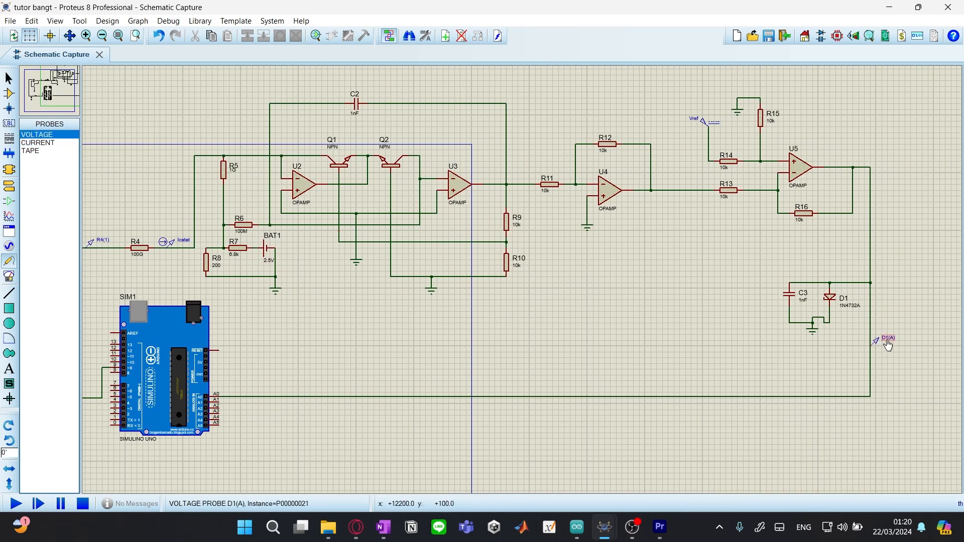
{"action": "left_click", "coordinate": [879, 339]}
{"action": "type", "text": "V"}
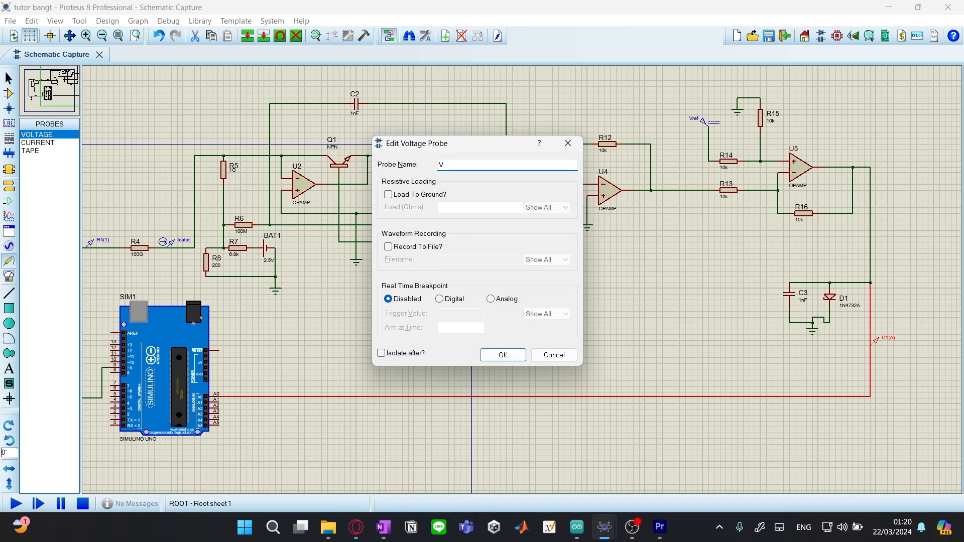
{"action": "type", "text": "catat"}
{"action": "key", "text": "Return"}
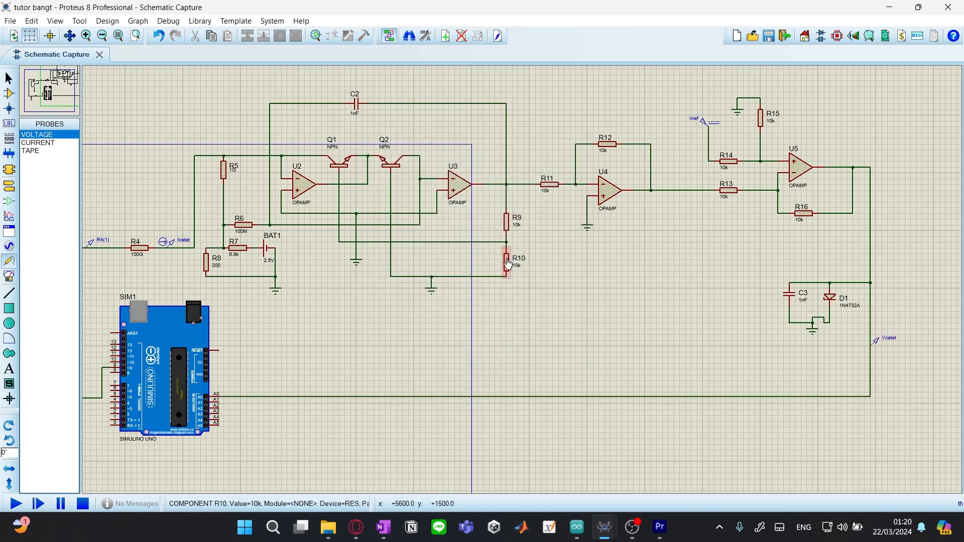
Select the whole U4 and U5 section, including C3 and D1, and shift it slightly left towards R11
{"action": "scroll", "coordinate": [508, 263], "scroll_direction": "down", "scroll_amount": 3}
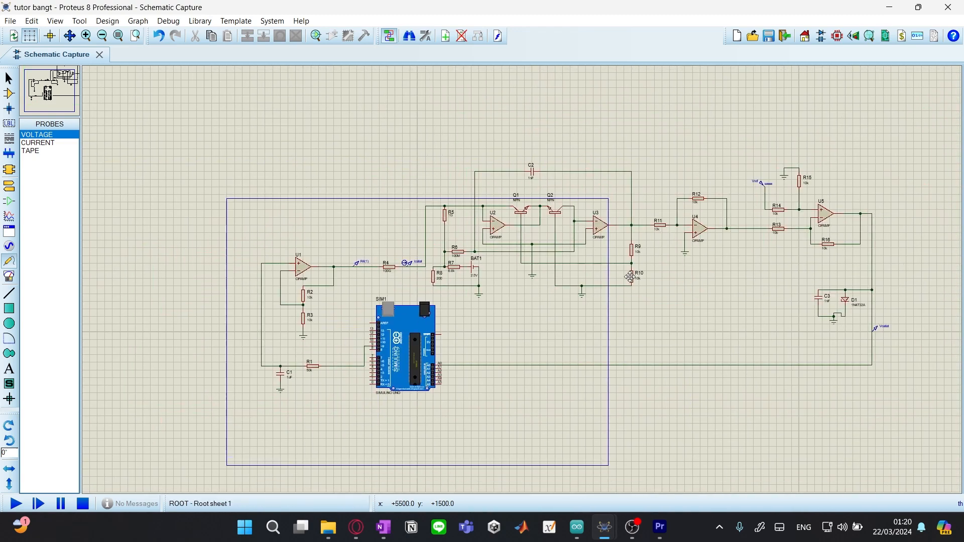
{"action": "scroll", "coordinate": [640, 311], "scroll_direction": "up", "scroll_amount": 2}
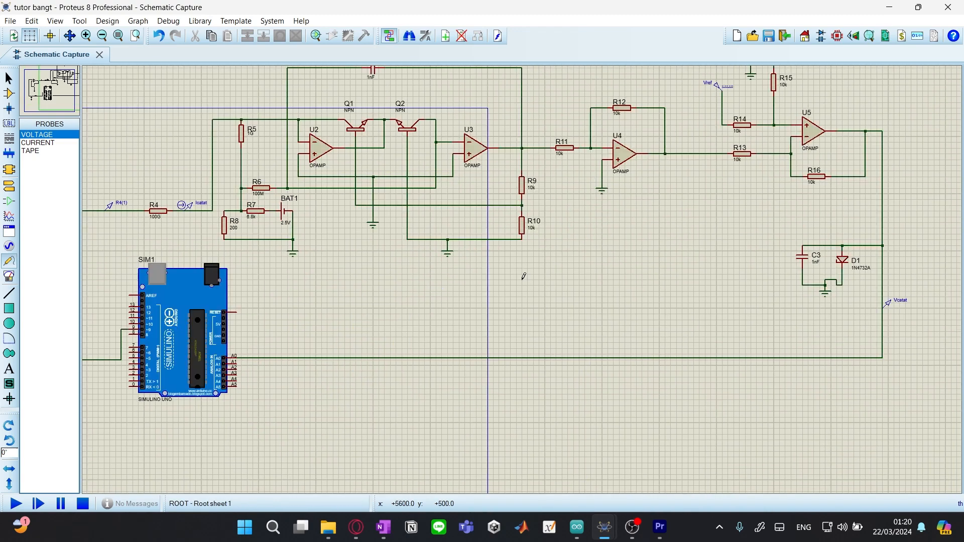
{"action": "mouse_move", "coordinate": [523, 275]}
{"action": "left_mouse_down"}
{"action": "mouse_move", "coordinate": [586, 300]}
{"action": "mouse_move", "coordinate": [570, 301]}
{"action": "mouse_move", "coordinate": [607, 303]}
{"action": "mouse_move", "coordinate": [572, 307]}
{"action": "left_mouse_up"}
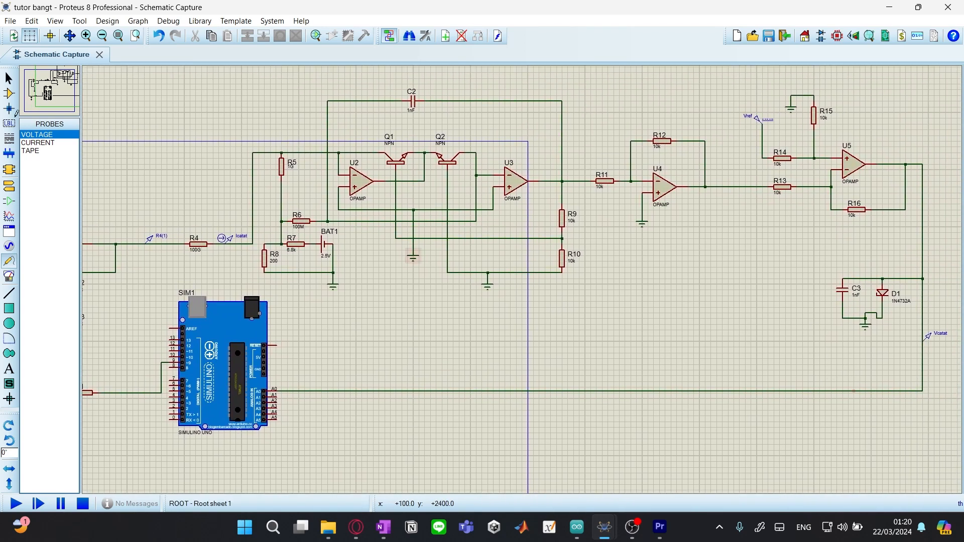
{"action": "left_click", "coordinate": [9, 93]}
{"action": "left_click_drag", "start_coordinate": [516, 259], "coordinate": [485, 245]}
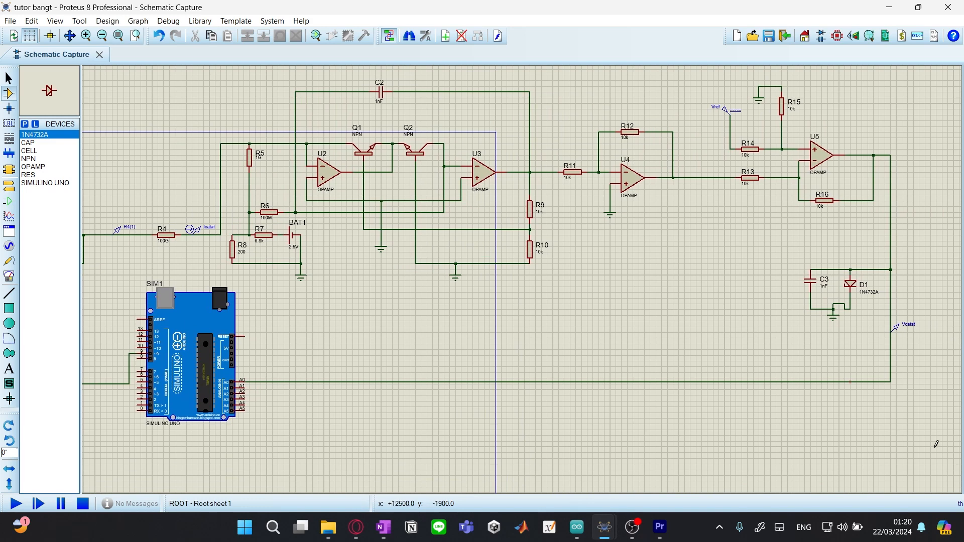
{"action": "left_click_drag", "start_coordinate": [935, 445], "coordinate": [571, 76]}
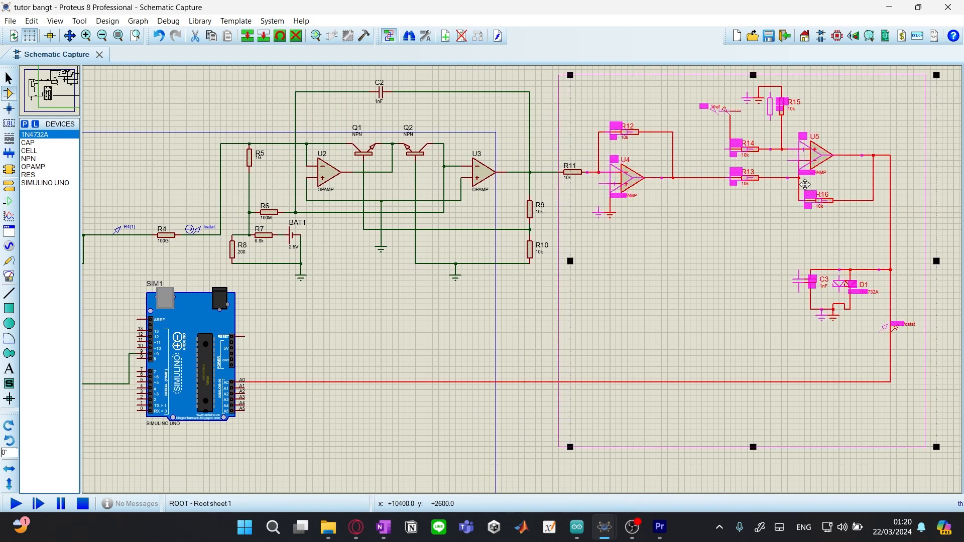
{"action": "left_click_drag", "start_coordinate": [808, 184], "coordinate": [802, 185]}
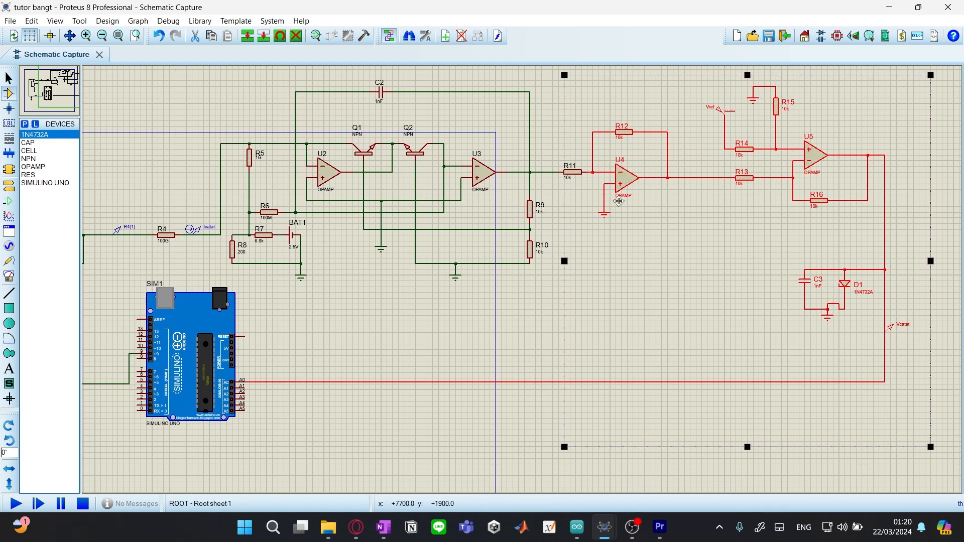
{"action": "left_click", "coordinate": [561, 152]}
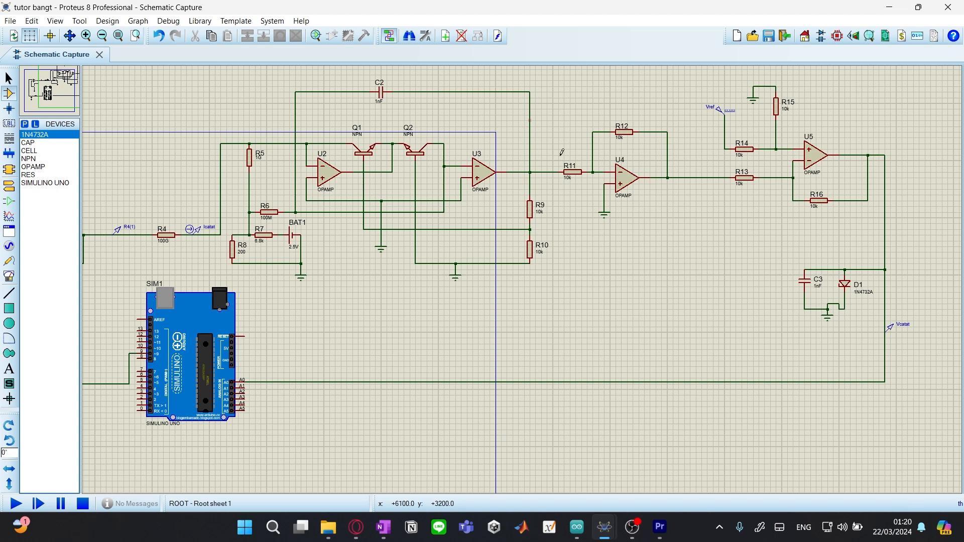
Move R11 slightly left so it sits midway between U3's output node and U4's input node
{"action": "left_click", "coordinate": [576, 176]}
{"action": "left_click_drag", "start_coordinate": [576, 176], "coordinate": [566, 176]}
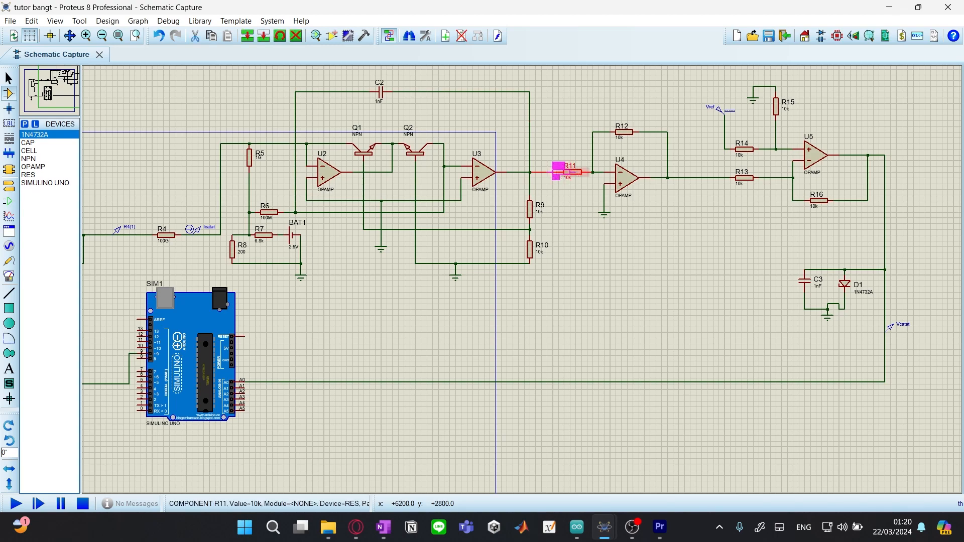
{"action": "left_click", "coordinate": [596, 275]}
Select the U1 block with R1, R2, R3 and C1 and shift it slightly right towards the Arduino
{"action": "scroll", "coordinate": [601, 284], "scroll_direction": "down", "scroll_amount": 3}
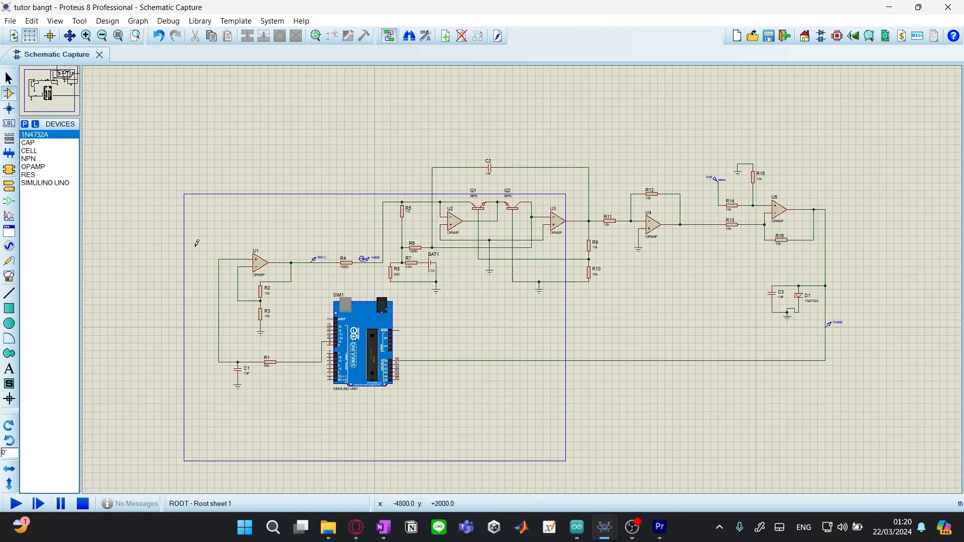
{"action": "left_click_drag", "start_coordinate": [203, 236], "coordinate": [314, 396]}
{"action": "left_click_drag", "start_coordinate": [279, 275], "coordinate": [287, 275]}
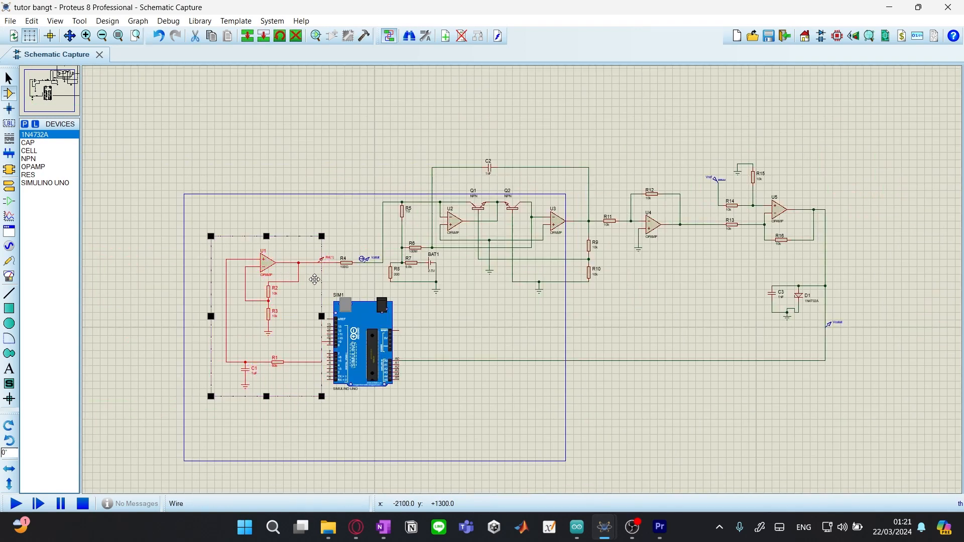
{"action": "left_click", "coordinate": [578, 340]}
{"action": "scroll", "coordinate": [523, 275], "scroll_direction": "up", "scroll_amount": 1}
{"action": "scroll", "coordinate": [530, 283], "scroll_direction": "down", "scroll_amount": 1}
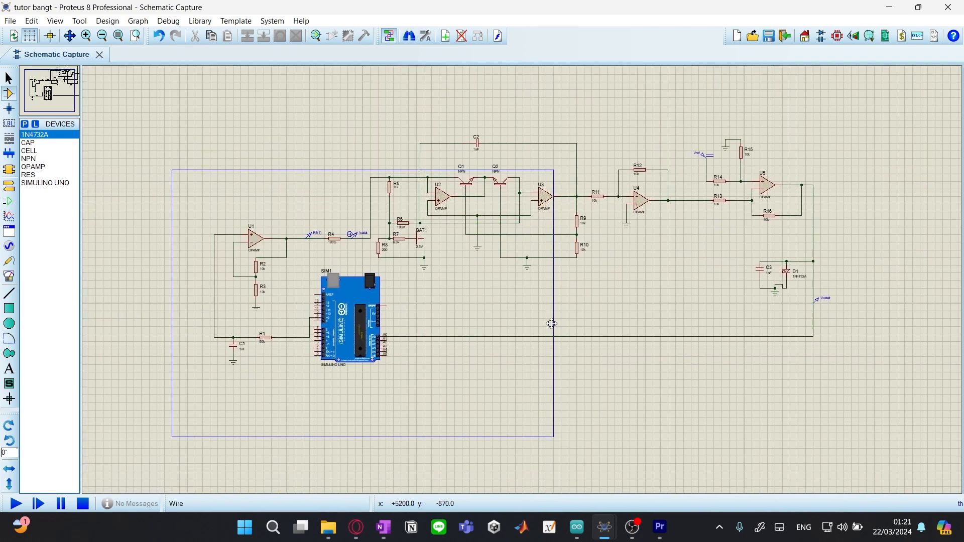
{"action": "scroll", "coordinate": [552, 323], "scroll_direction": "up", "scroll_amount": 1}
{"action": "scroll", "coordinate": [552, 326], "scroll_direction": "down", "scroll_amount": 1}
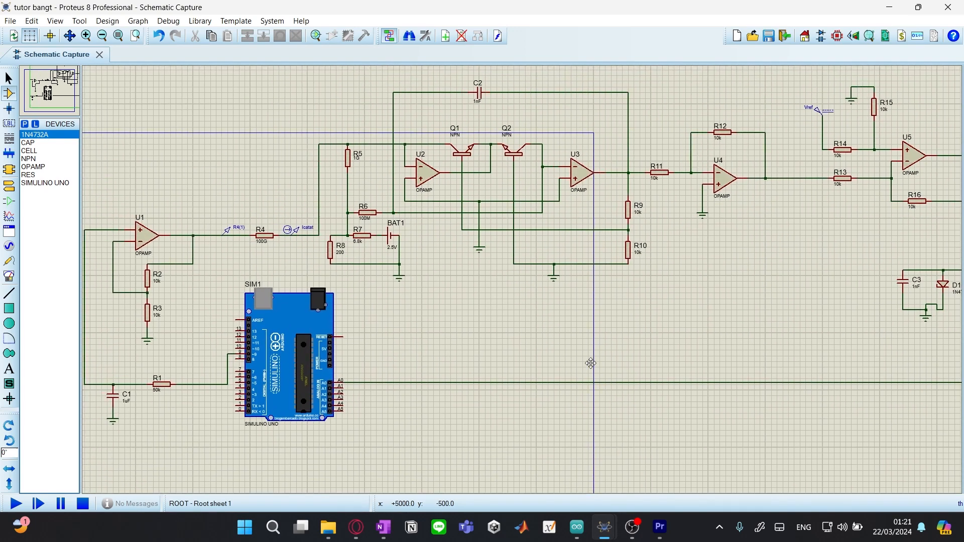